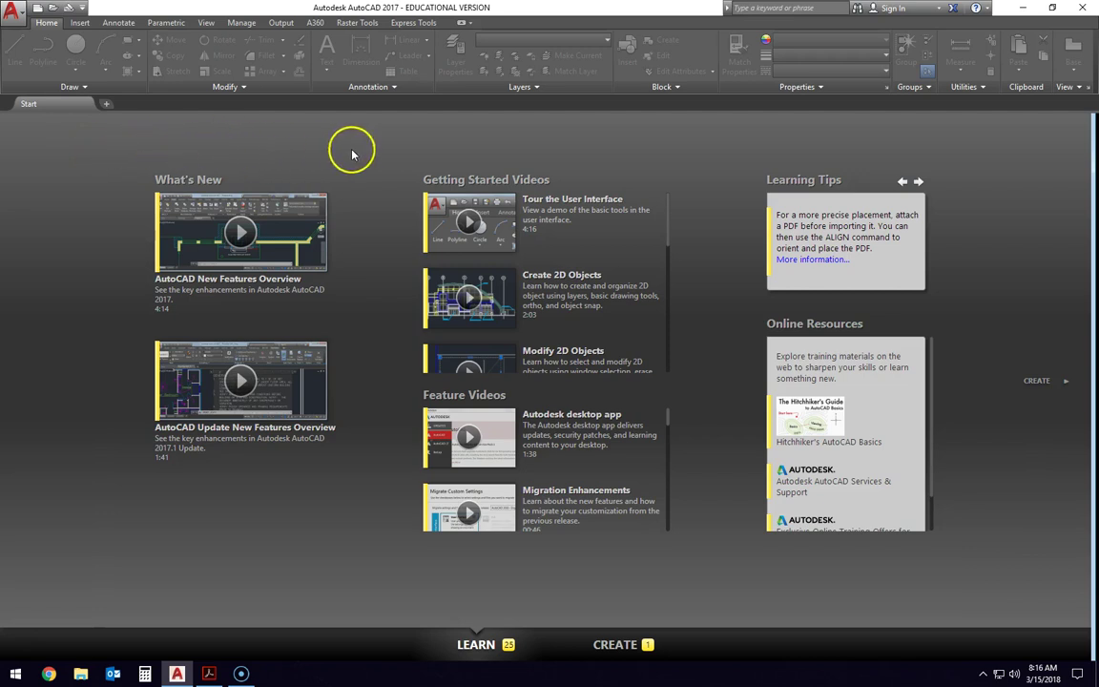
# Create a new drawing from the acad template
pyautogui.click(40, 9)
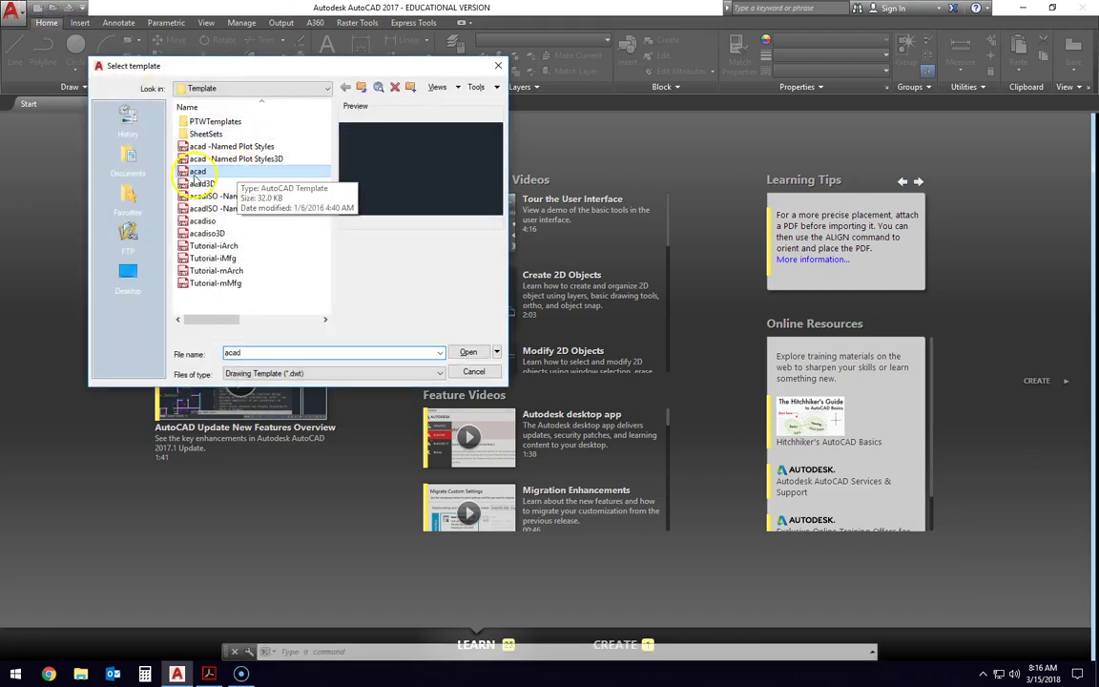
pyautogui.click(467, 352)
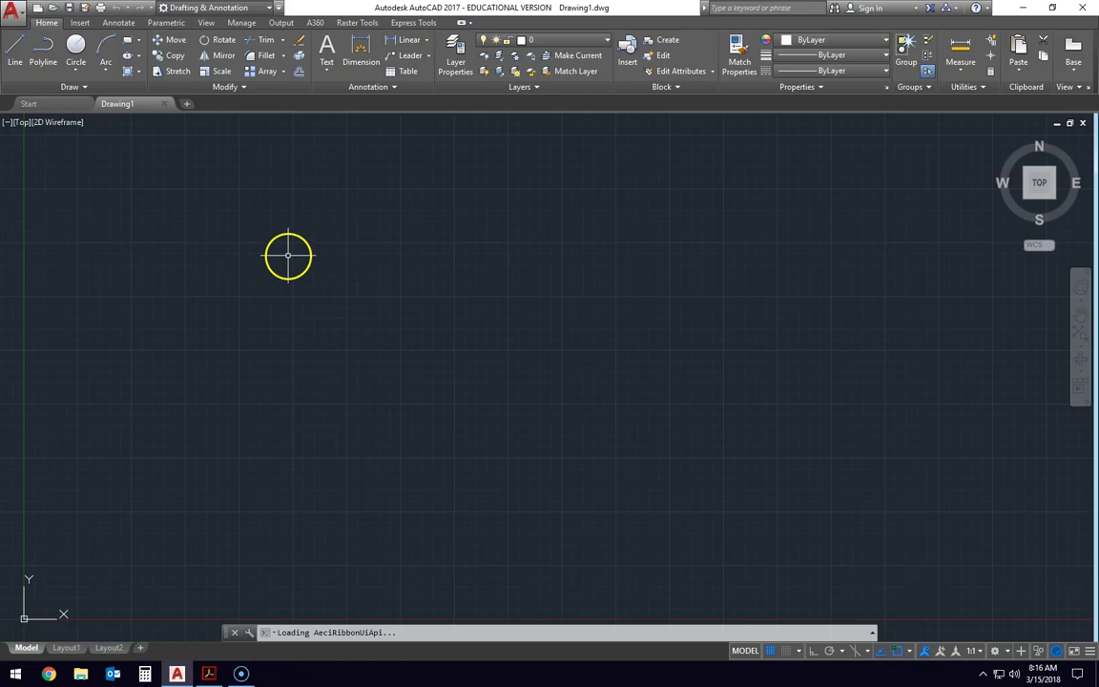
# Set the snap type to Isometric snap in the drafting settings
pyautogui.click(902, 650)
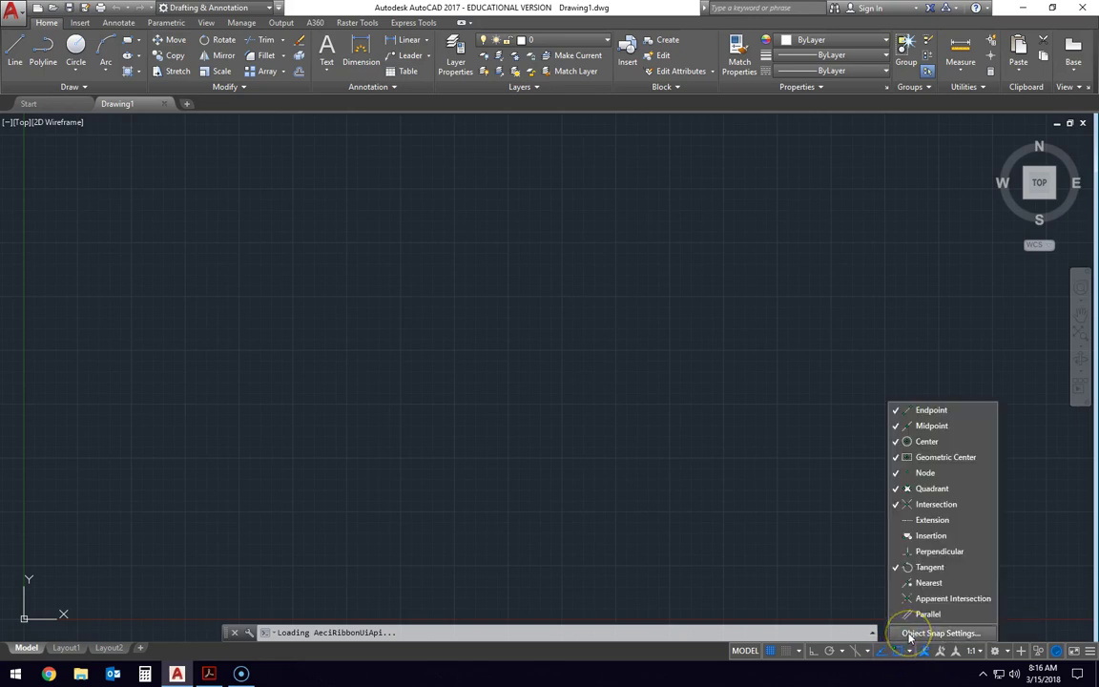
pyautogui.click(939, 632)
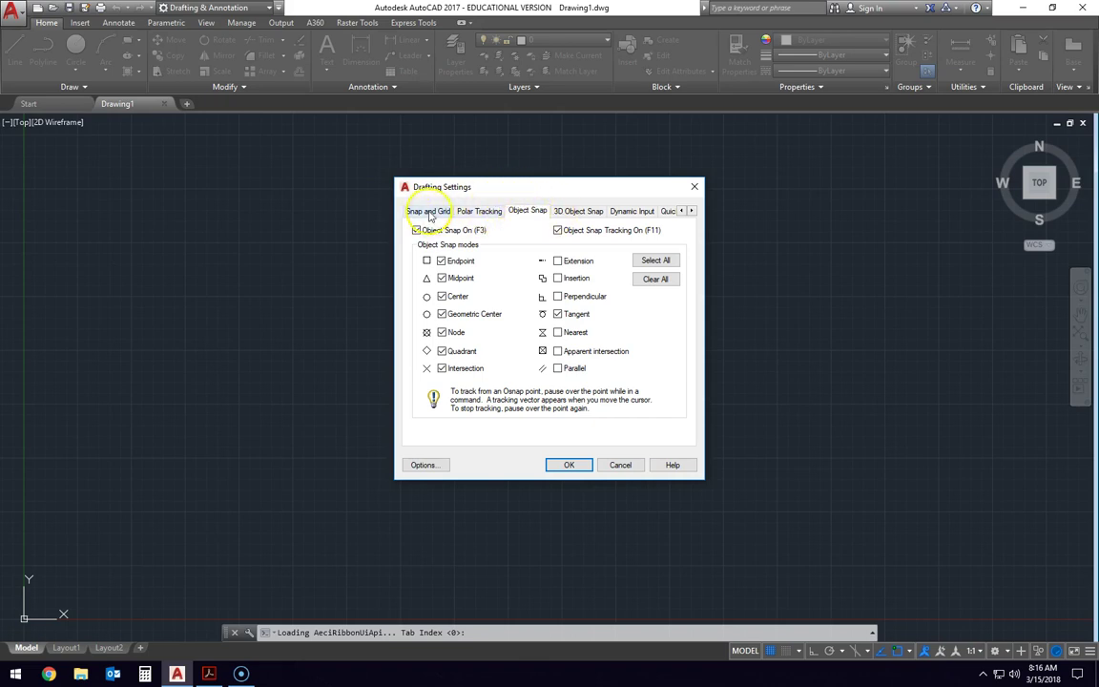
pyautogui.click(430, 212)
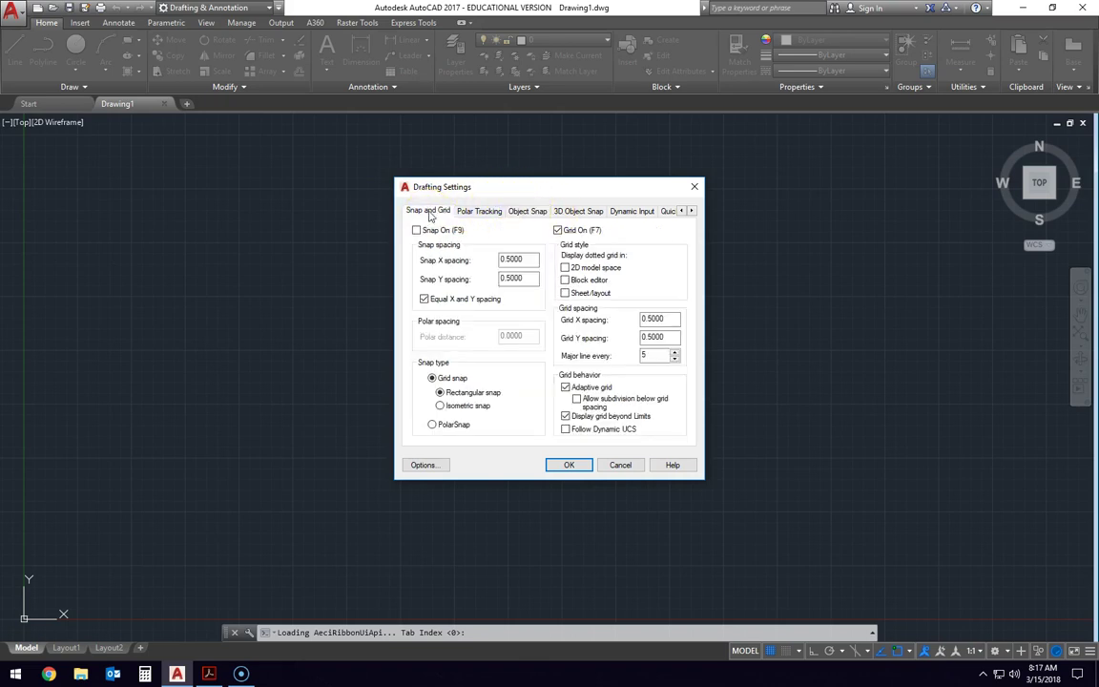
pyautogui.click(440, 406)
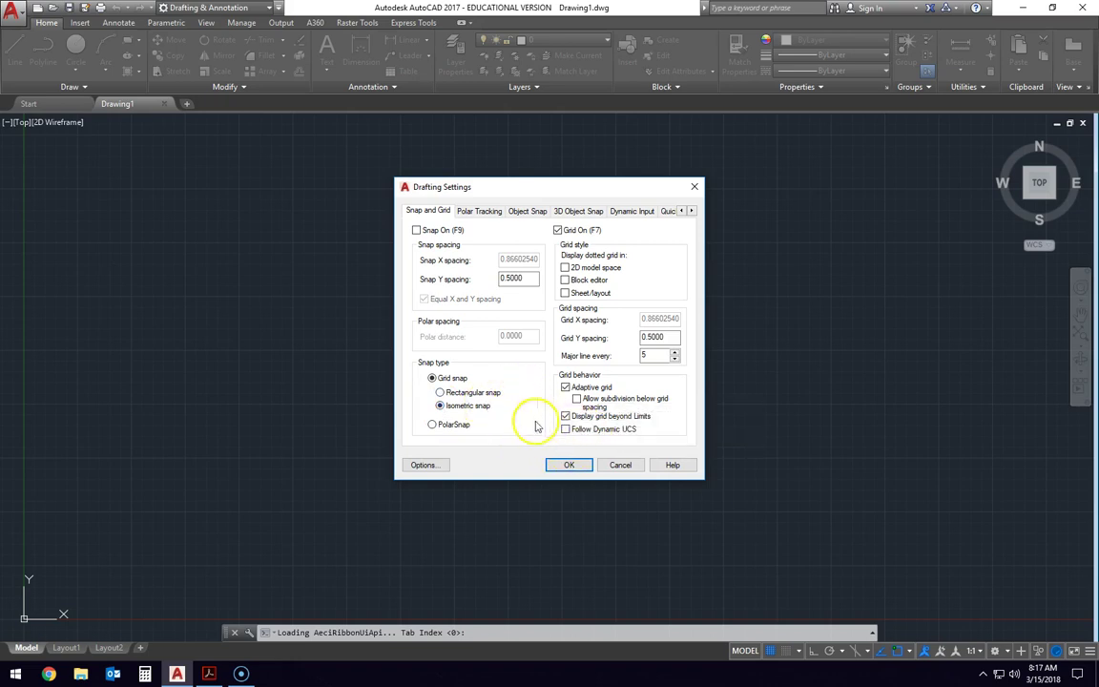
pyautogui.click(569, 465)
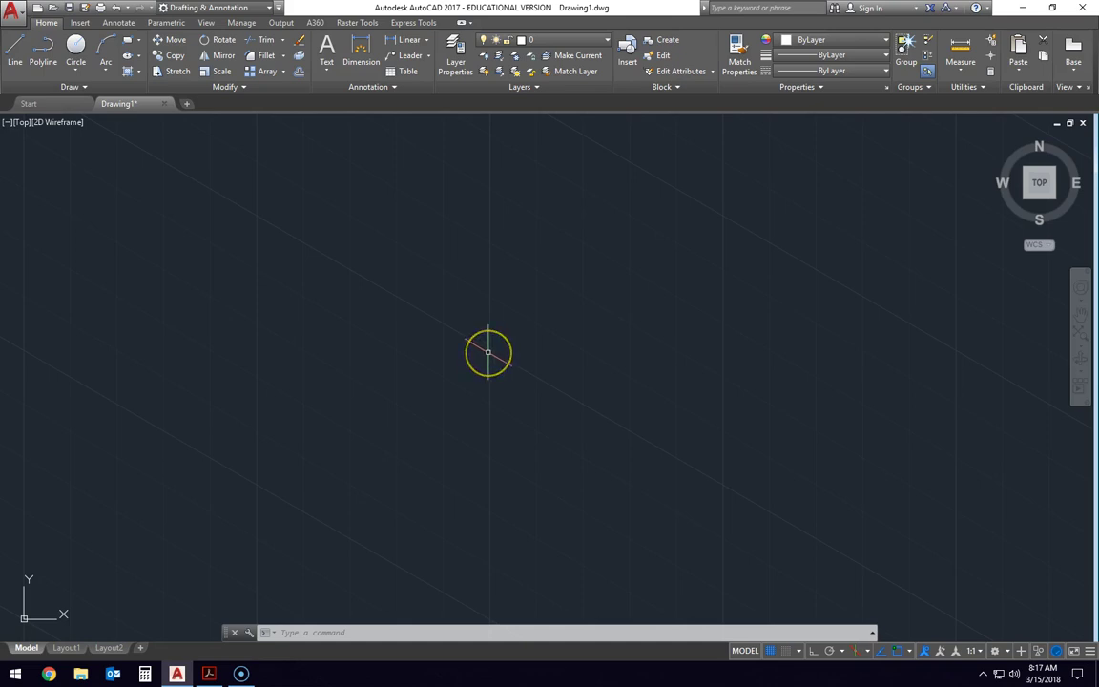
# Cycle the isometric drawing plane through top, right and left, ending on the right isoplane
pyautogui.press('F5')
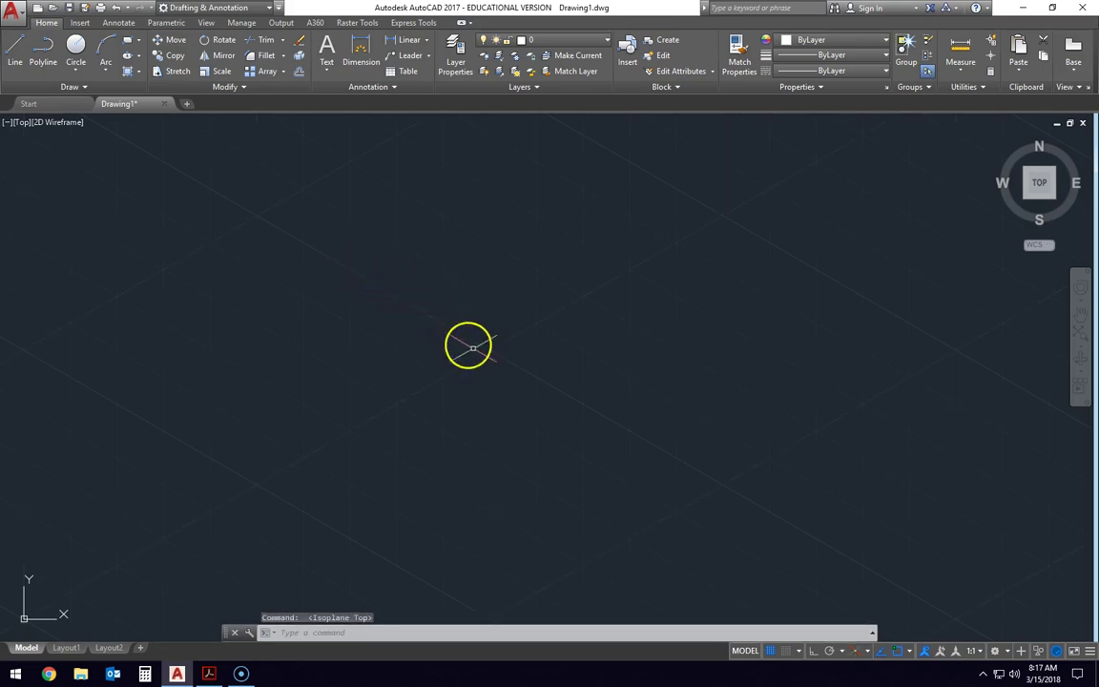
pyautogui.press('F5')
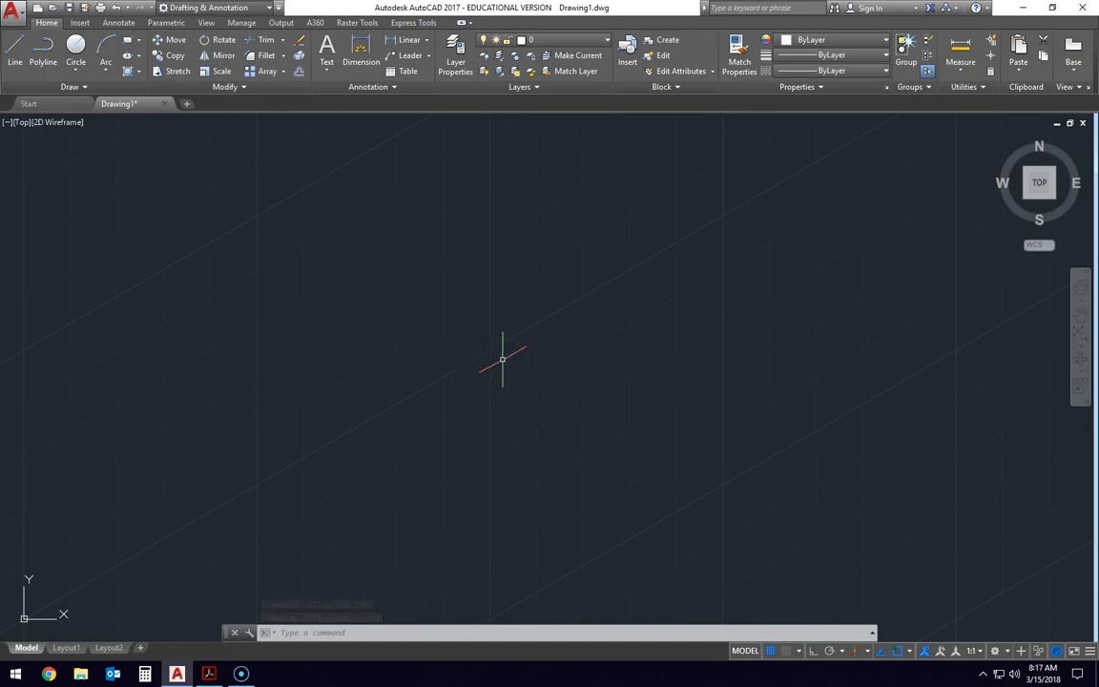
pyautogui.press('F5')
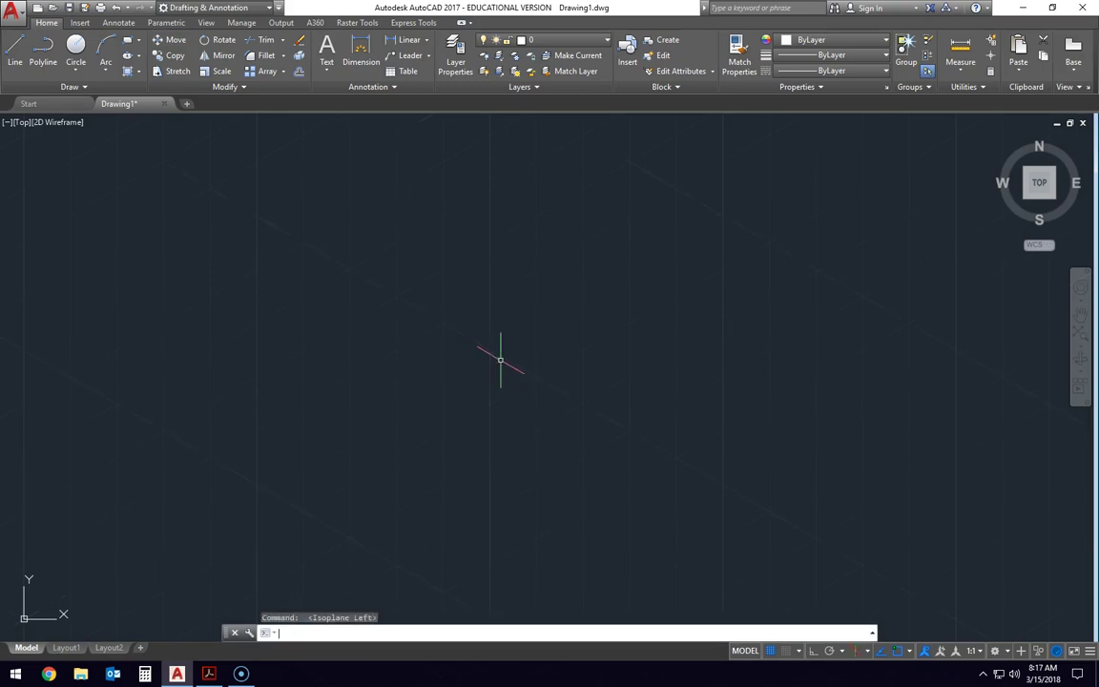
pyautogui.press('F5')
pyautogui.press('F5')
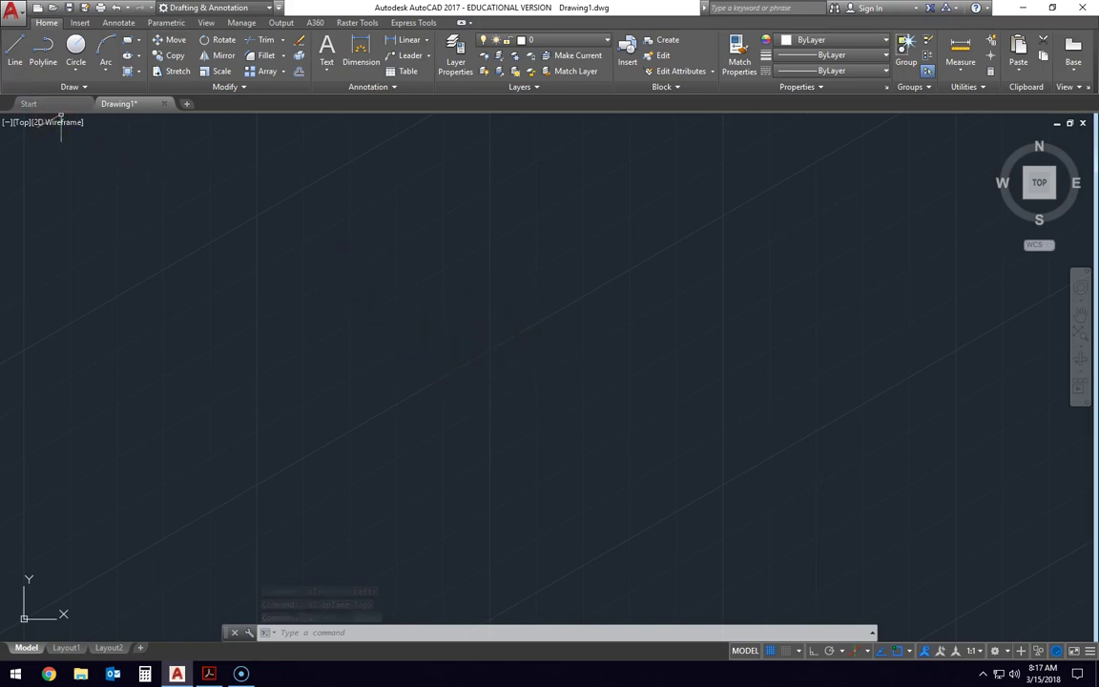
pyautogui.click(17, 54)
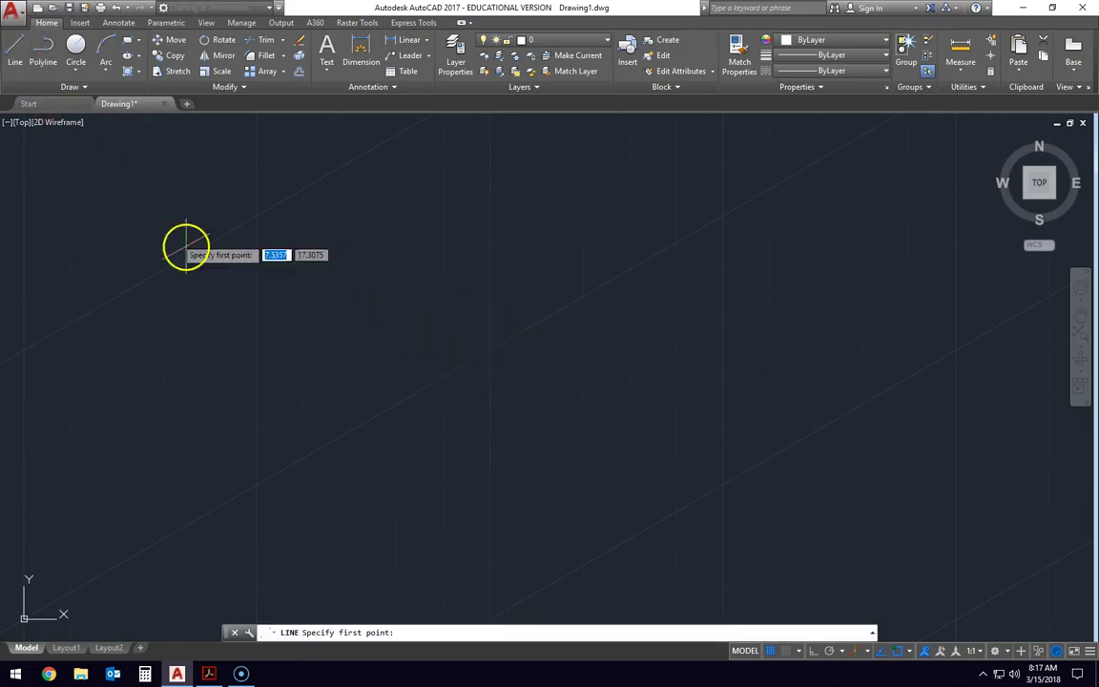
pyautogui.click(489, 350)
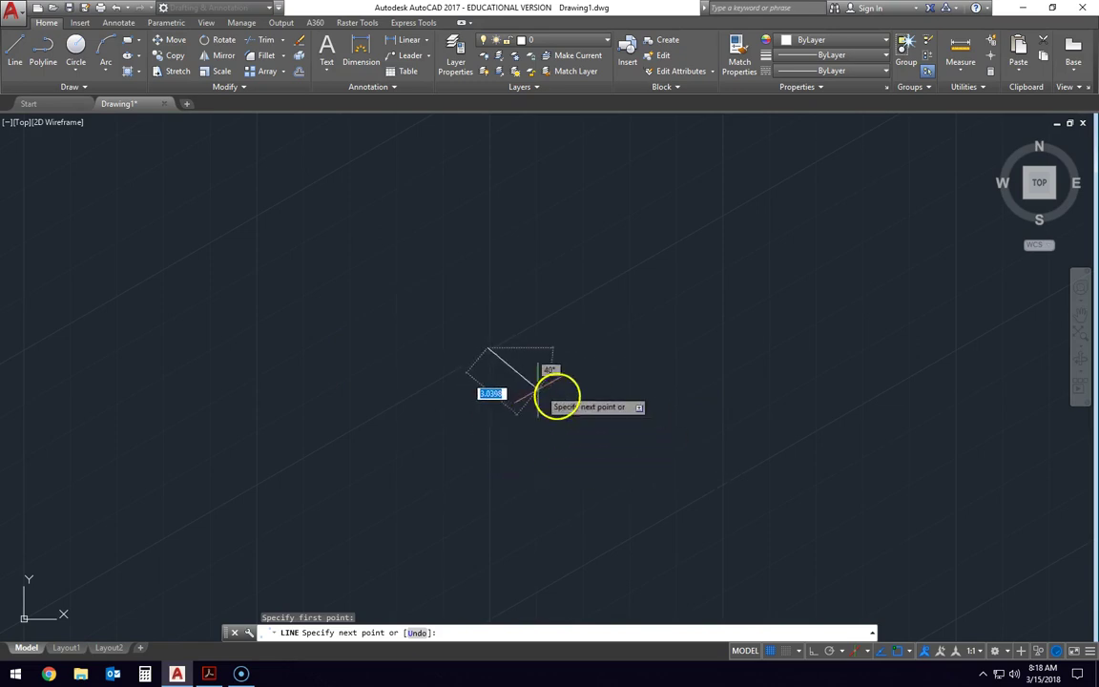
pyautogui.press('Escape')
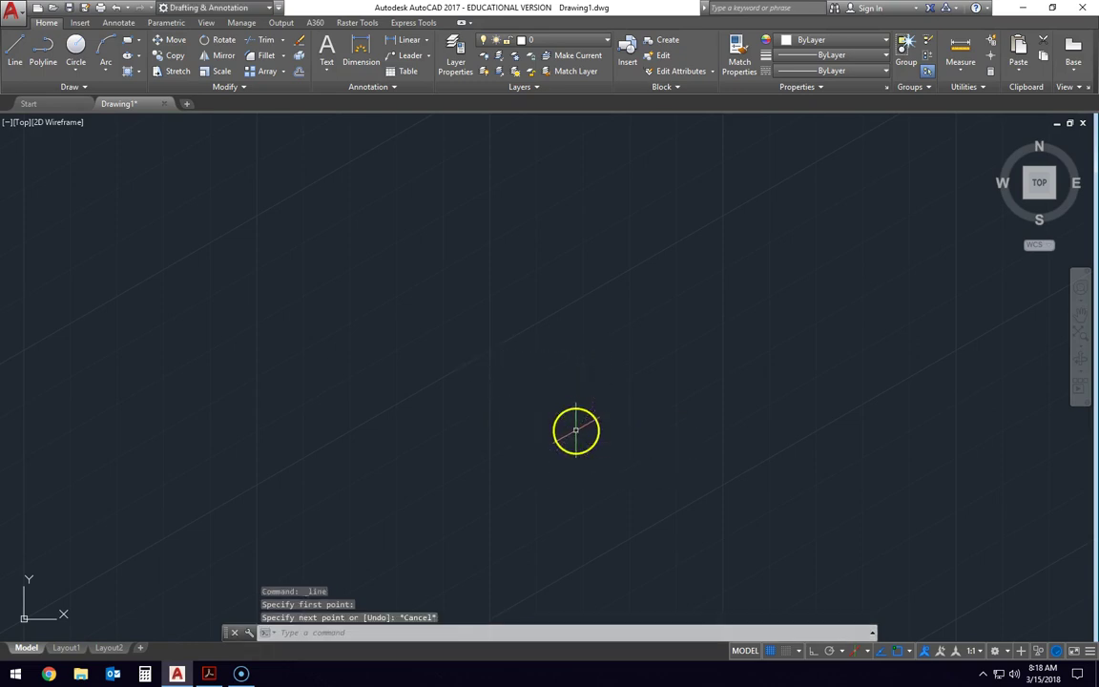
# Turn on Ortho mode
pyautogui.click(812, 655)
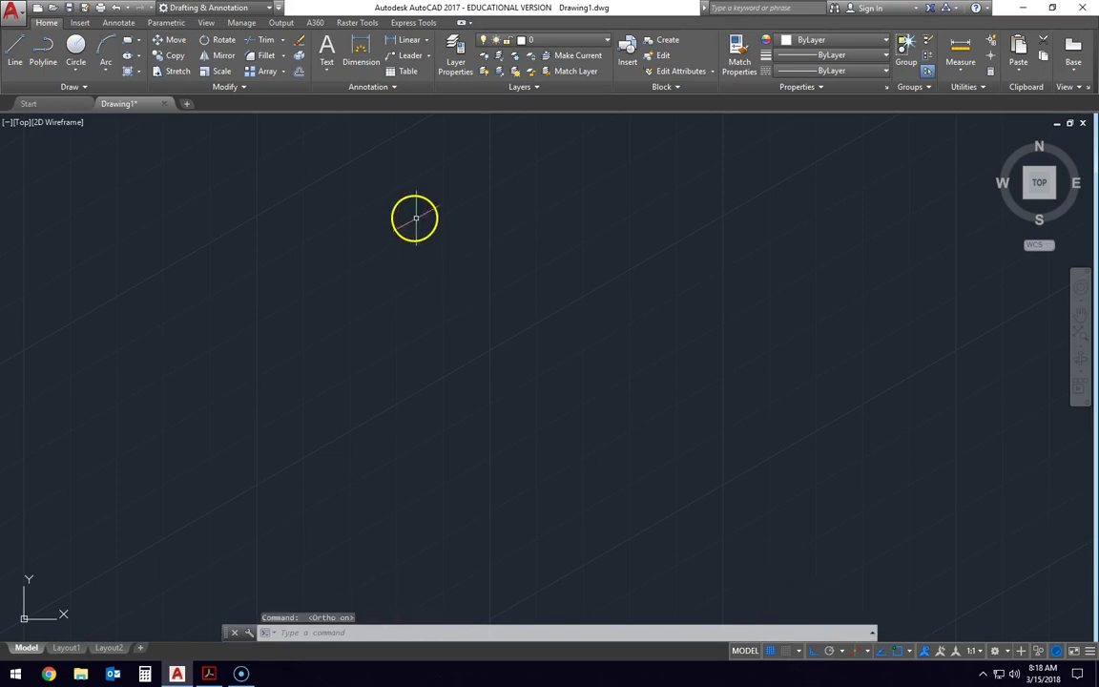
# Draw a single trial line in the 210° direction on the right isoplane, near the middle of the drawing area
pyautogui.click(17, 50)
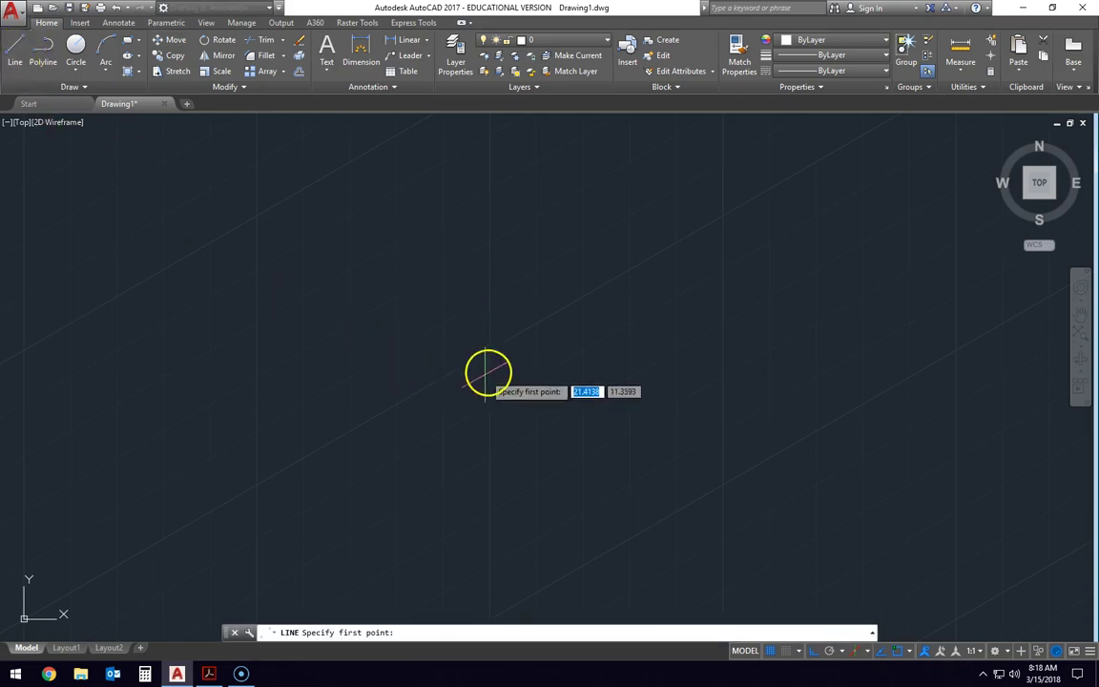
pyautogui.click(454, 334)
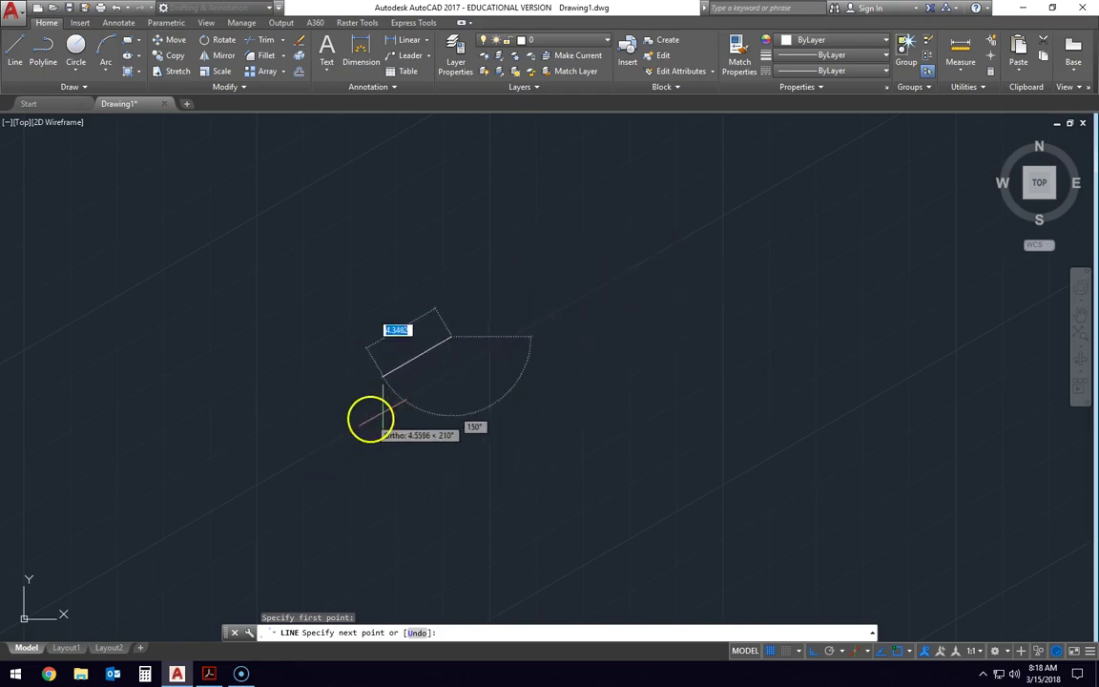
pyautogui.click(284, 482)
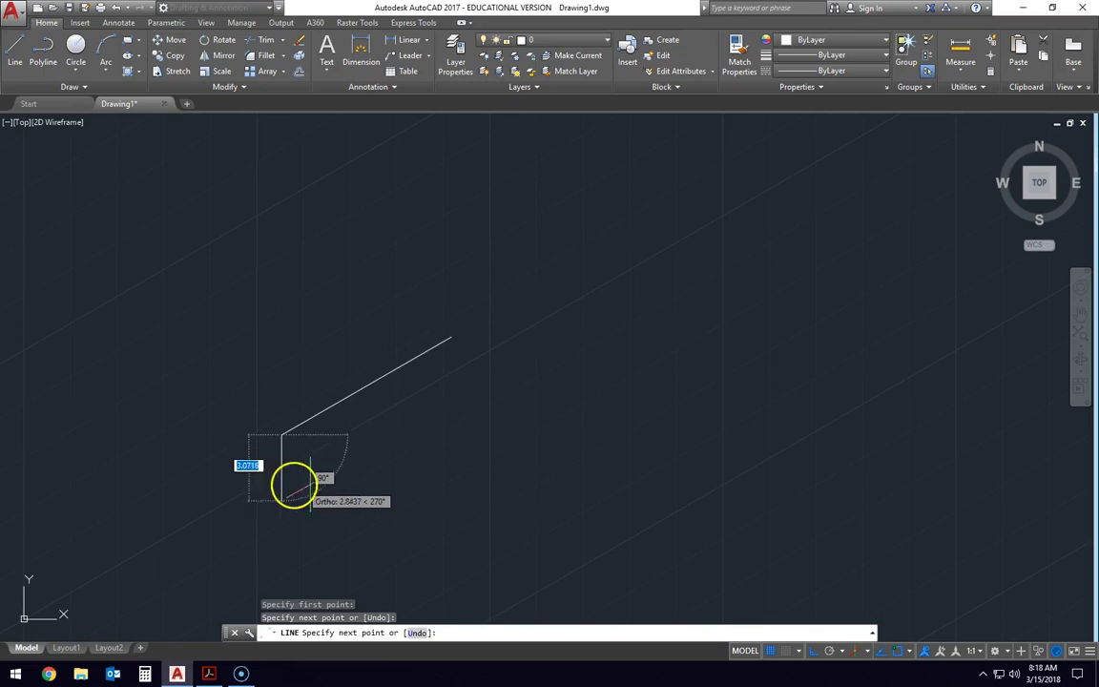
pyautogui.press('Escape')
pyautogui.press('Escape')
pyautogui.press('Escape')
# Erase the trial line using a crossing selection
pyautogui.click(542, 304)
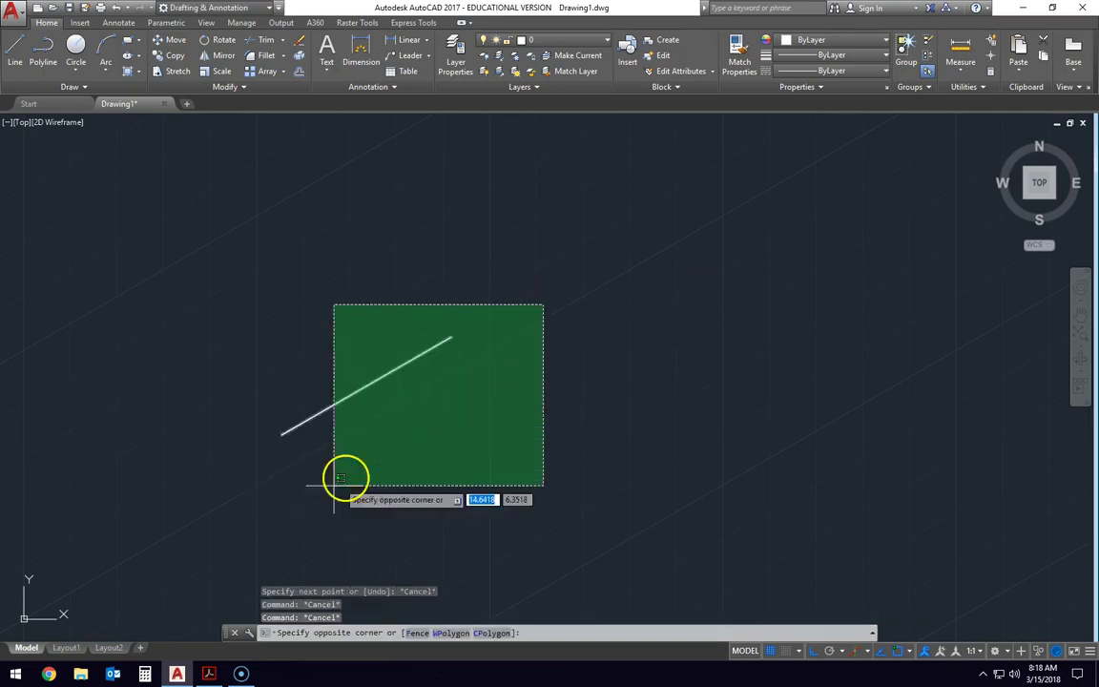
pyautogui.click(307, 492)
pyautogui.press('Delete')
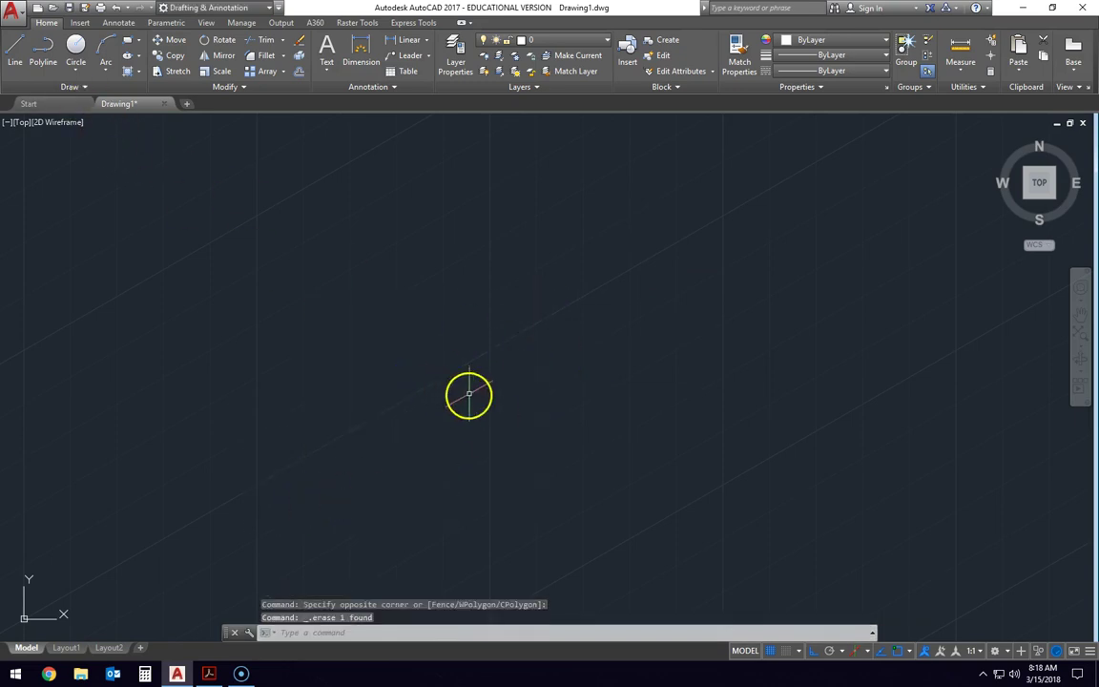
# Switch the isoplane to left and on to top while previewing the ortho directions of a line, without placing the line
pyautogui.click(16, 48)
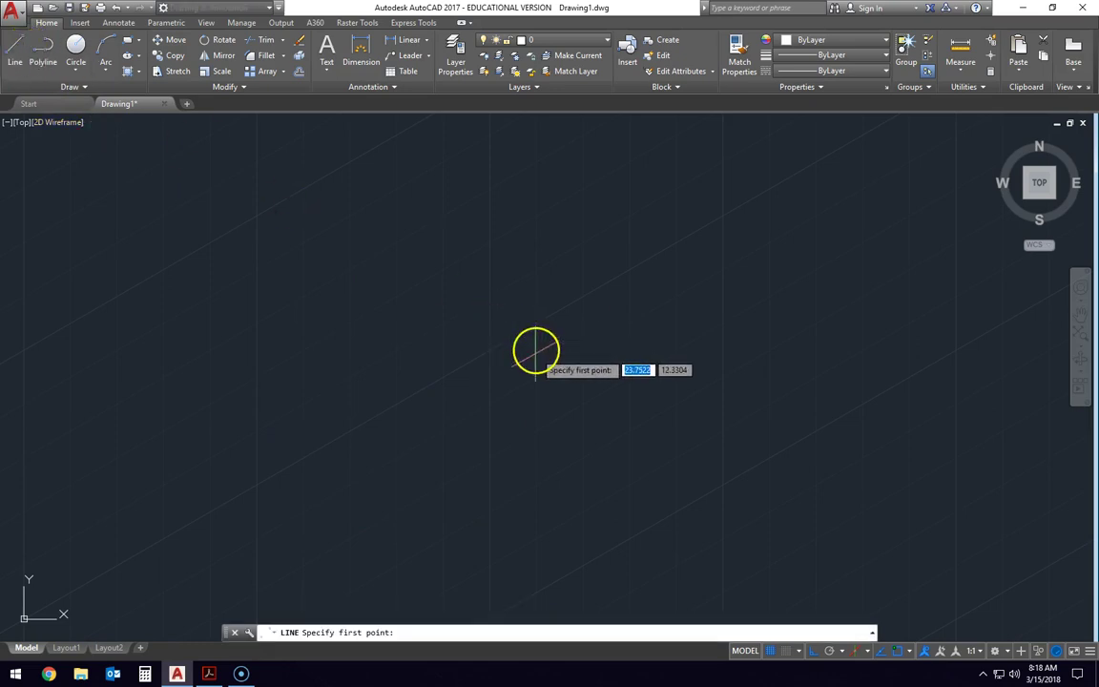
pyautogui.click(471, 347)
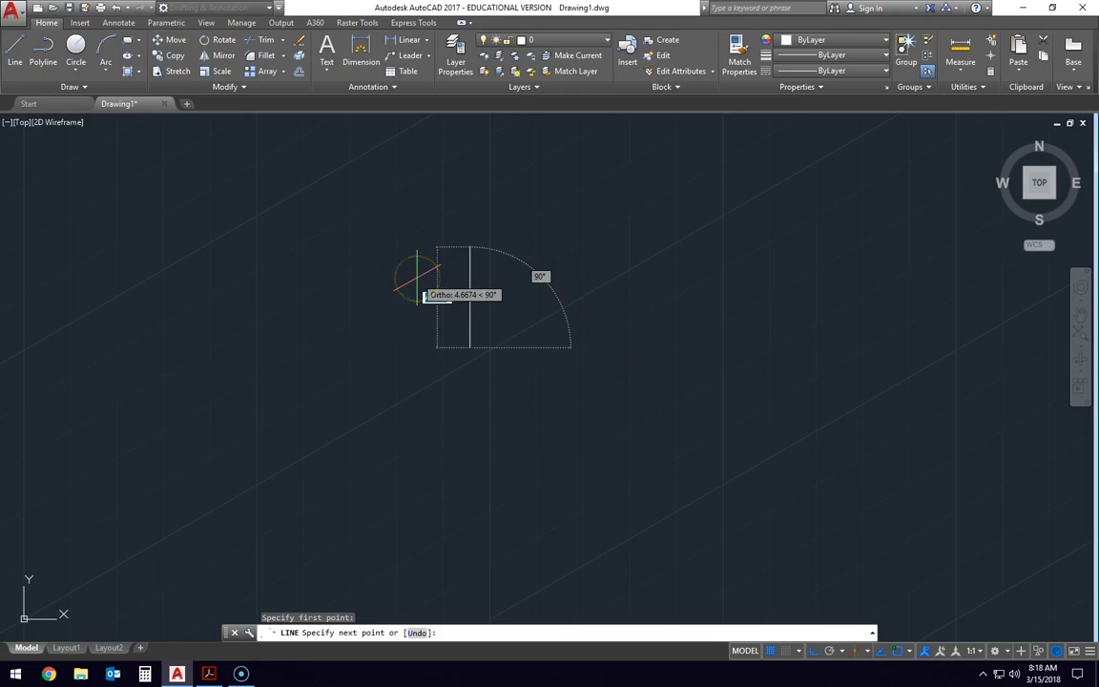
pyautogui.press('F5')
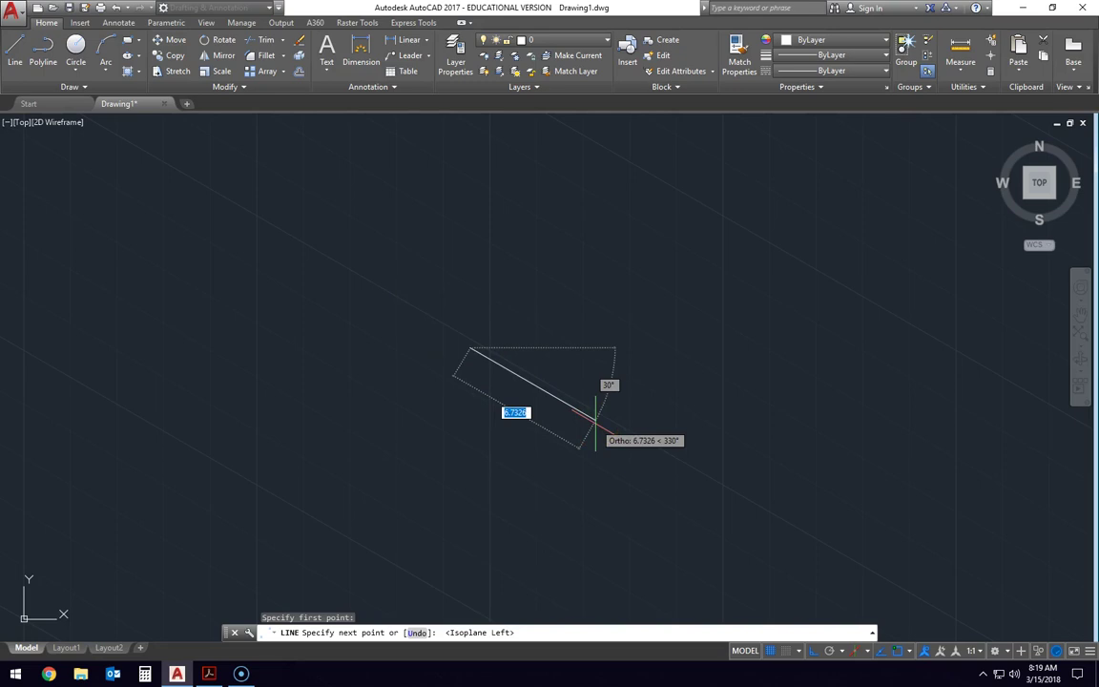
pyautogui.press('F5')
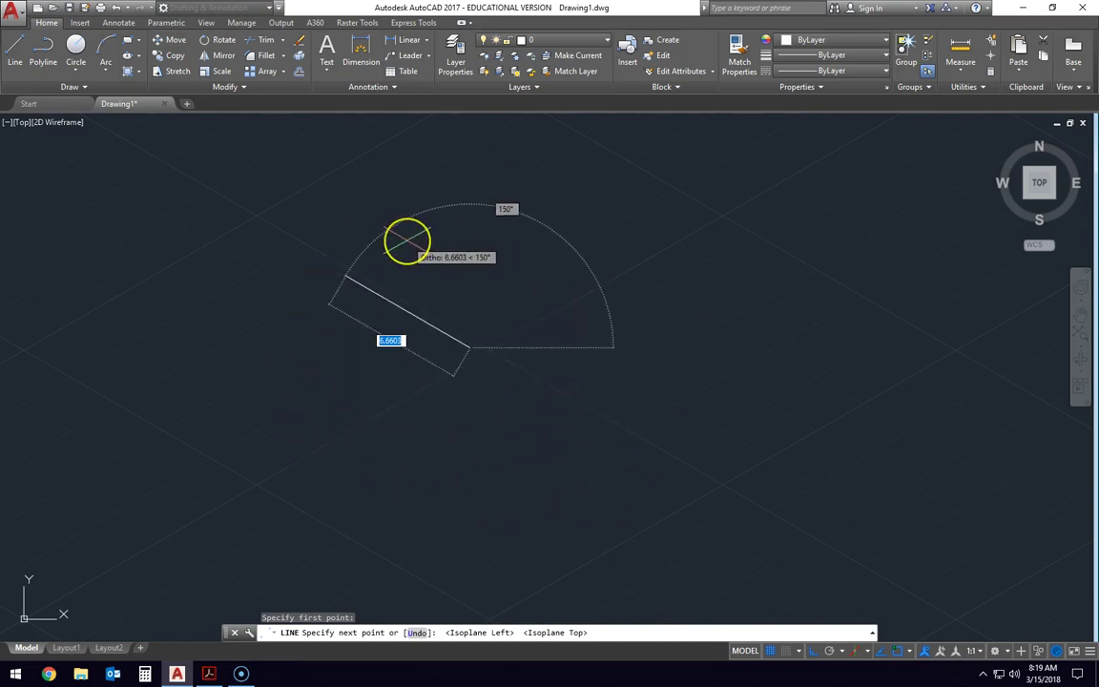
pyautogui.press('Escape')
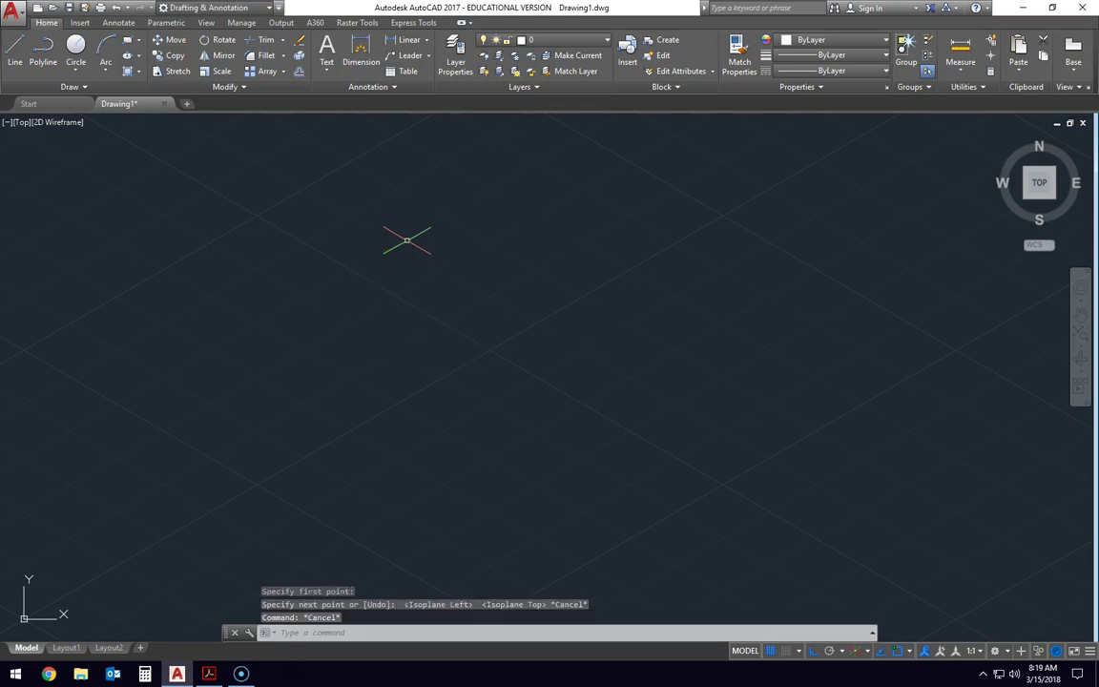
# Check the key plate's views and dimensions in Isometric 1-(1-9).pdf in Acrobat Reader, and return to AutoCAD
pyautogui.hotkey('alt', 'Tab')
pyautogui.hotkey('alt', 'Tab')
pyautogui.hotkey('alt', 'Tab')
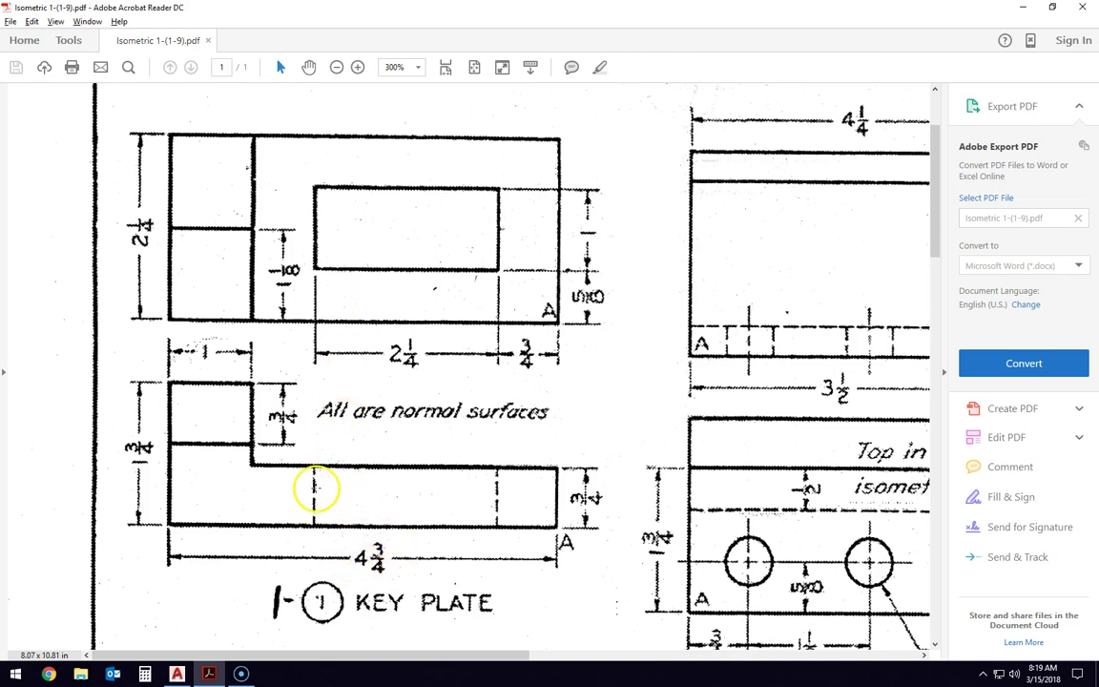
pyautogui.hotkey('alt', 'Tab')
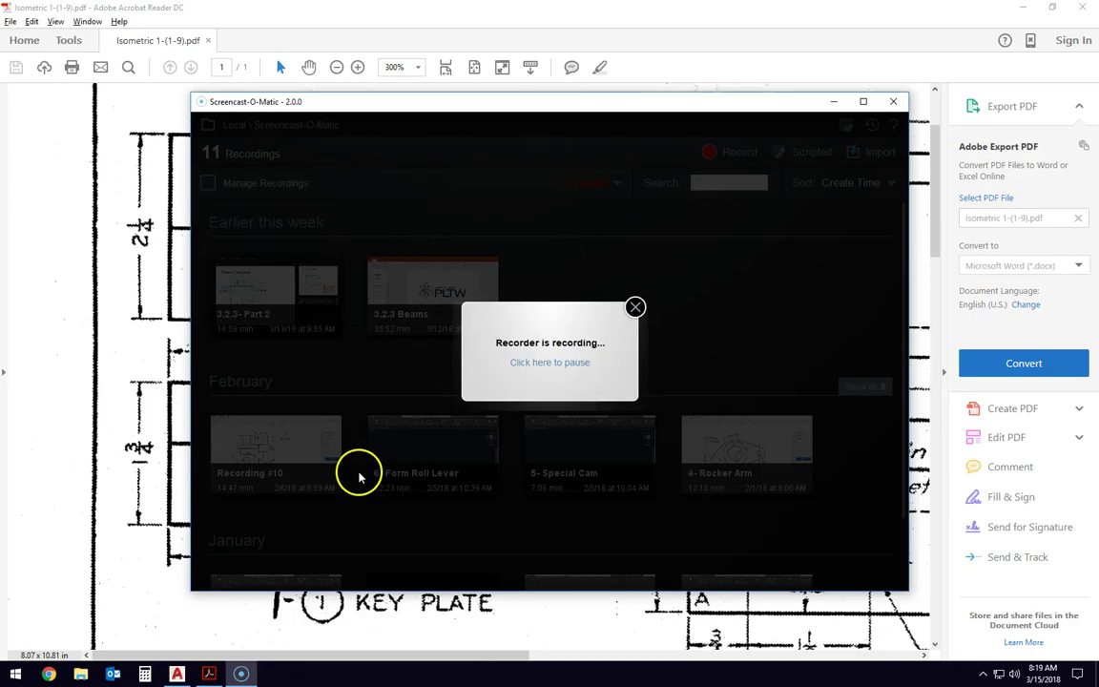
pyautogui.hotkey('alt', 'Tab')
pyautogui.press('Tab')
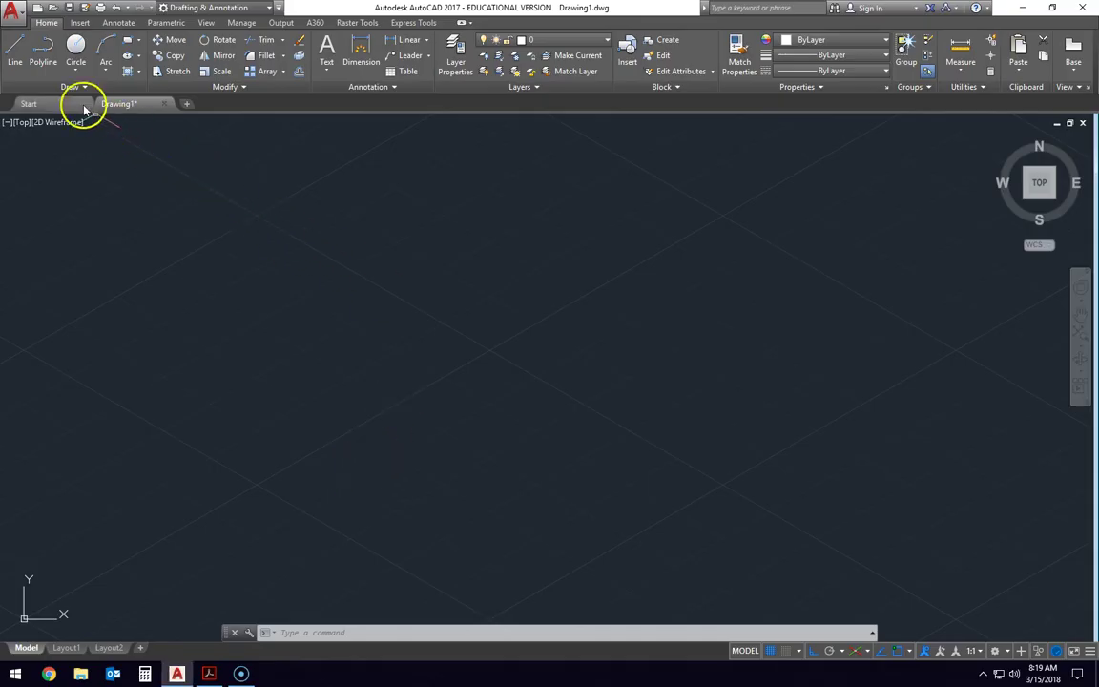
# Draw the key plate's 4.75 long base edge in the 330° direction, taking the length from the PDF in Acrobat Reader
pyautogui.click(17, 50)
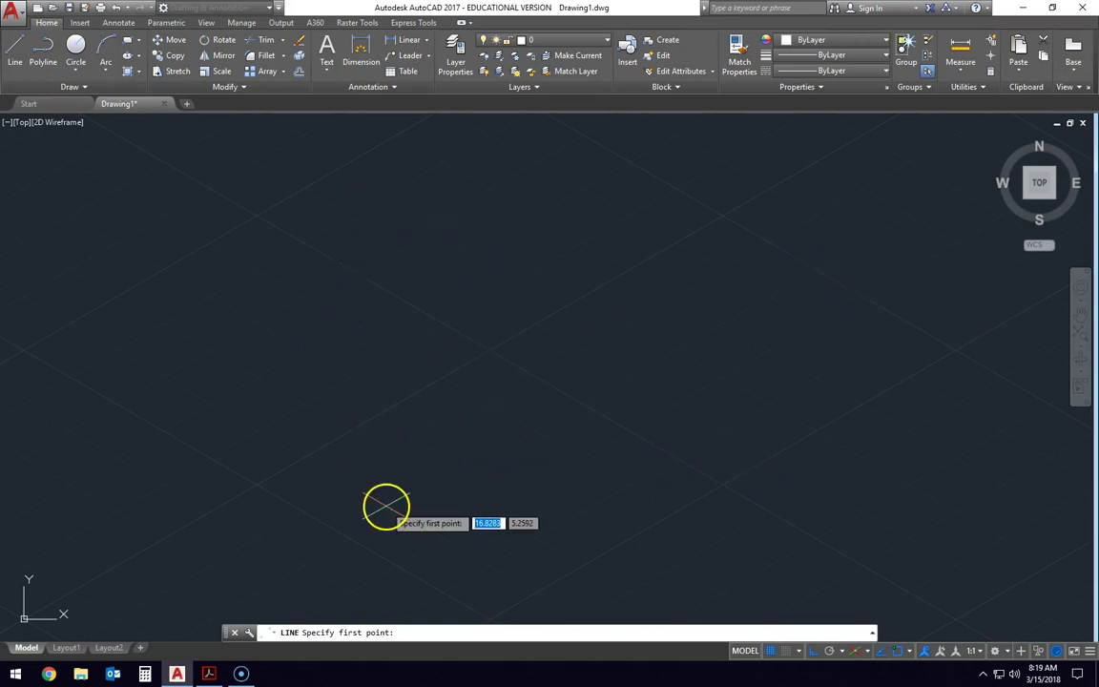
pyautogui.scroll(-4, 347, 387)
pyautogui.moveTo(358, 392)
pyautogui.mouseDown(button='middle')
pyautogui.moveTo(404, 323)
pyautogui.moveTo(395, 382)
pyautogui.mouseUp(button='middle')
pyautogui.click(345, 339)
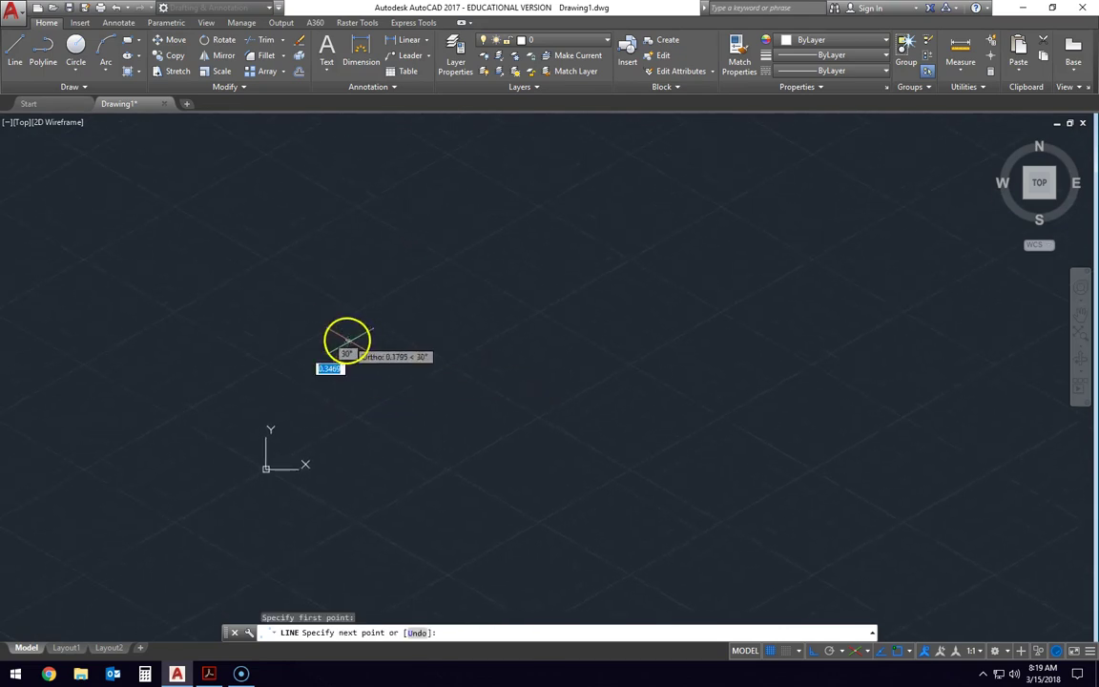
pyautogui.hotkey('alt', 'Tab')
pyautogui.hotkey('alt', 'Tab')
pyautogui.press('Tab')
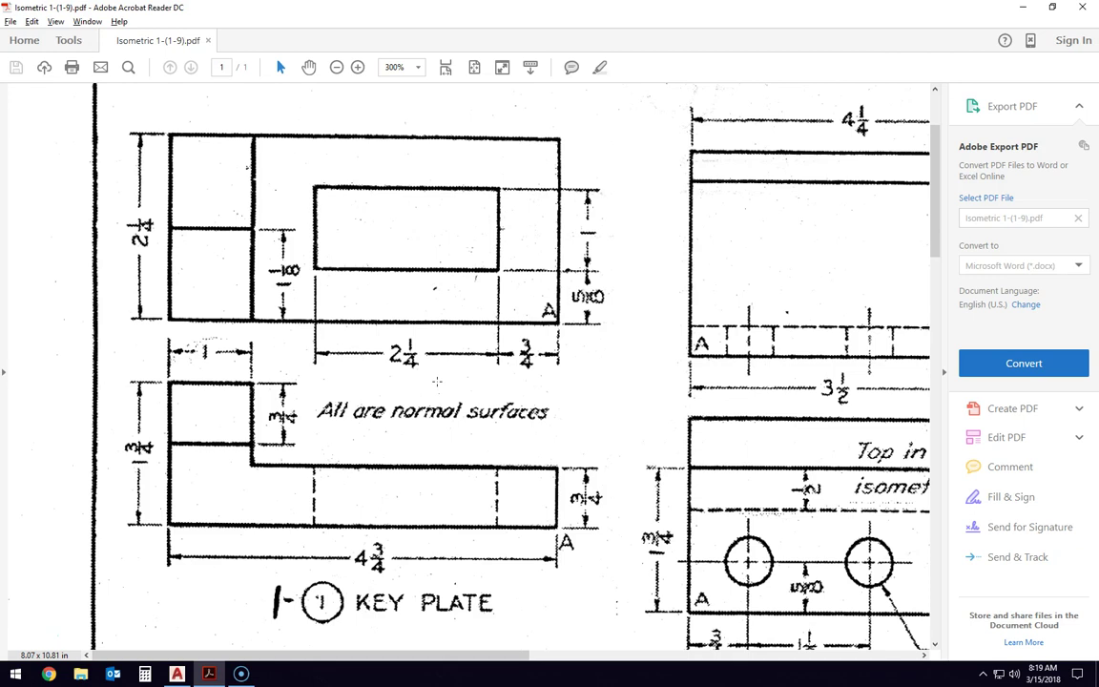
pyautogui.hotkey('alt', 'Tab')
pyautogui.press('Tab')
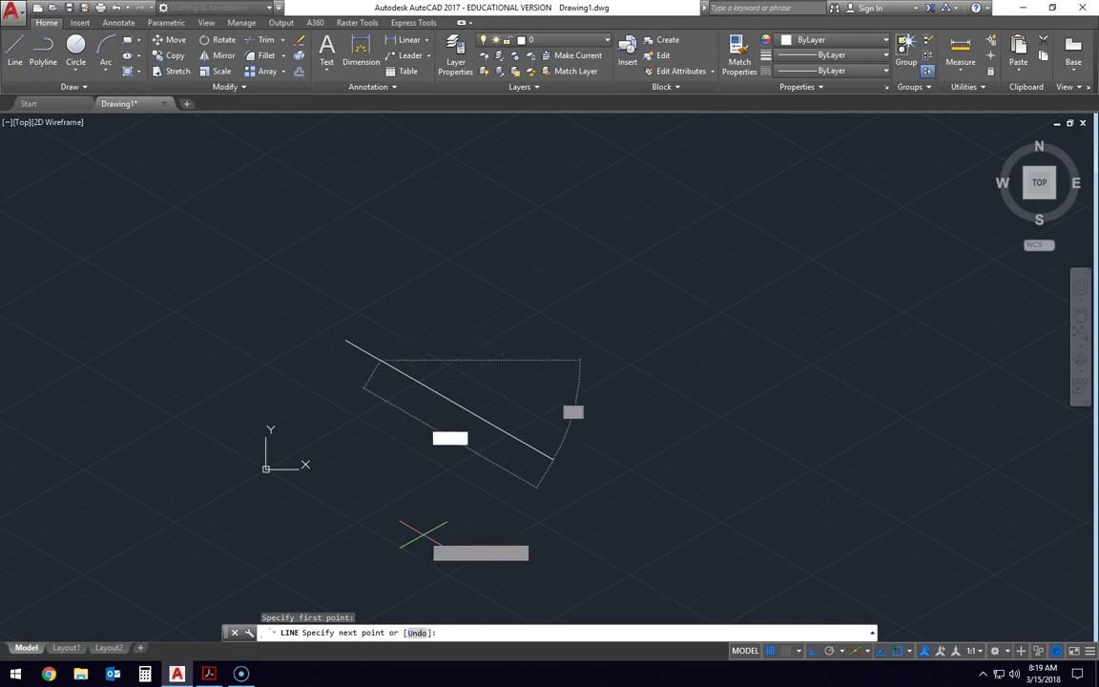
pyautogui.press('Return')
# Continue the base outline with a 2.25 long edge in the 30° direction, taking the depth from the PDF in Acrobat Reader
pyautogui.scroll(-3, 405, 326)
pyautogui.scroll(3, 412, 346)
pyautogui.moveTo(368, 362)
pyautogui.mouseDown(button='middle')
pyautogui.moveTo(696, 386)
pyautogui.moveTo(697, 397)
pyautogui.mouseUp(button='middle')
pyautogui.hotkey('alt', 'Tab')
pyautogui.press('Tab')
pyautogui.click(694, 402)
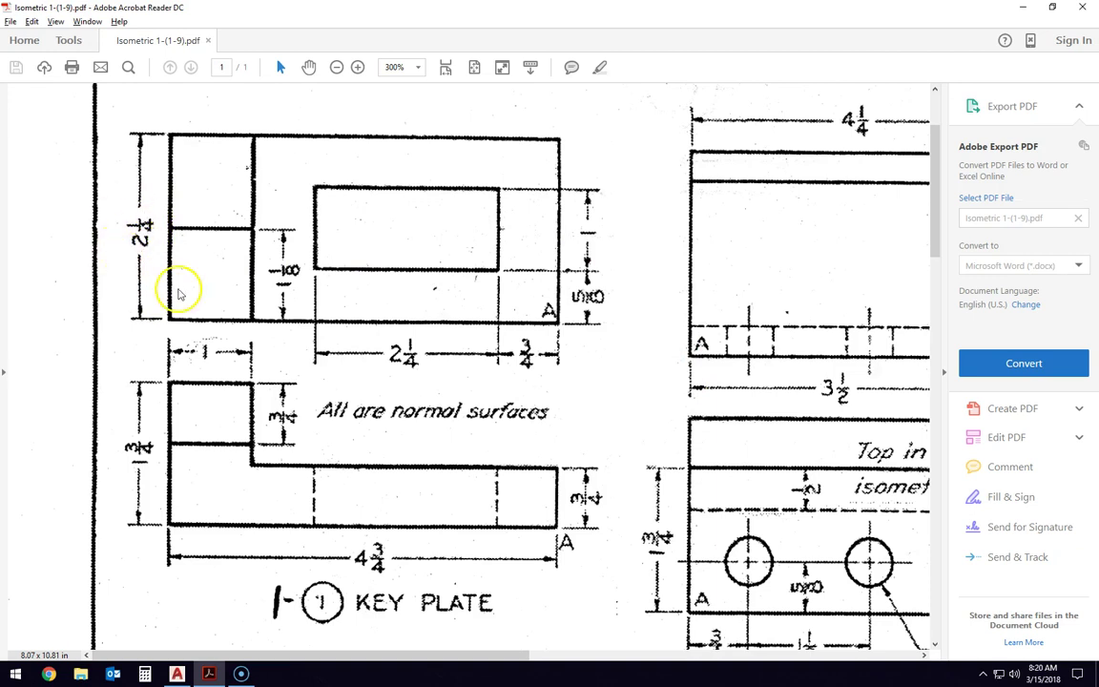
pyautogui.hotkey('alt', 'Tab')
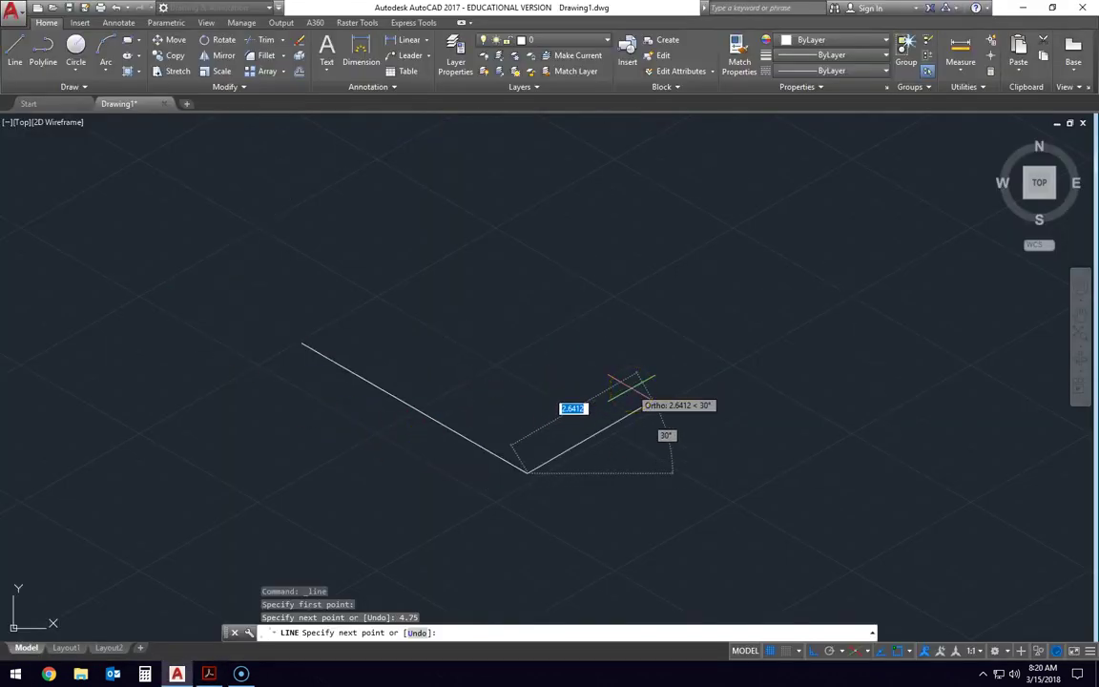
pyautogui.write('2.25')
pyautogui.press('Return')
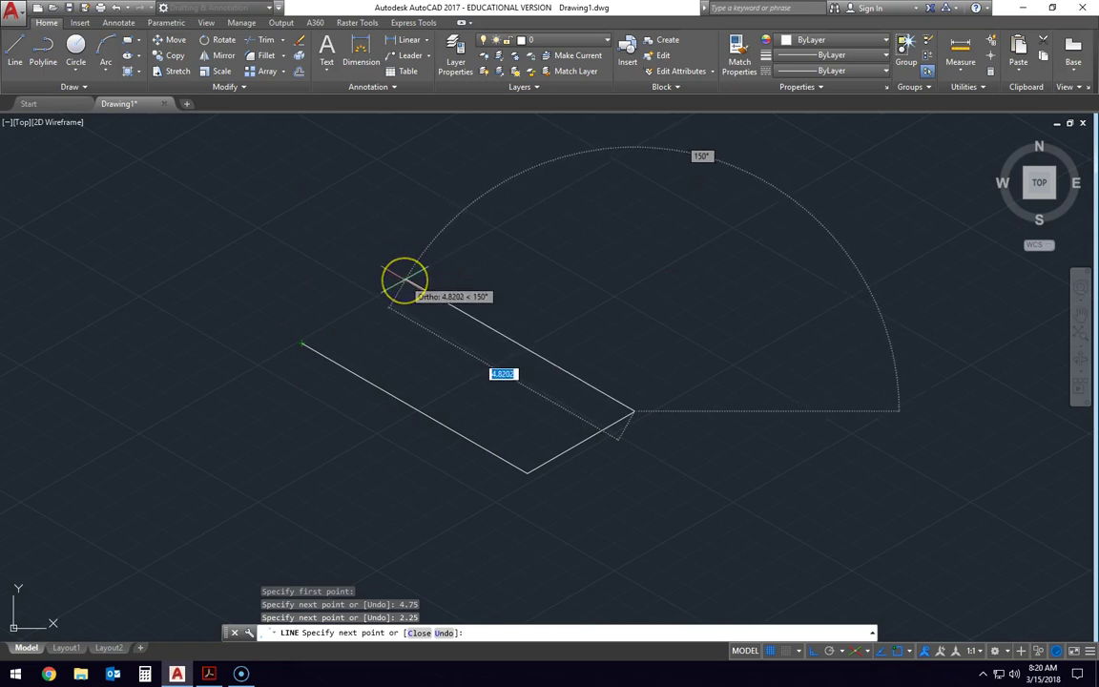
# Complete the base outline with a 4.75 long edge in the 150° direction and a closing edge back to the starting corner
pyautogui.hotkey('alt', 'Tab')
pyautogui.hotkey('alt', 'Tab')
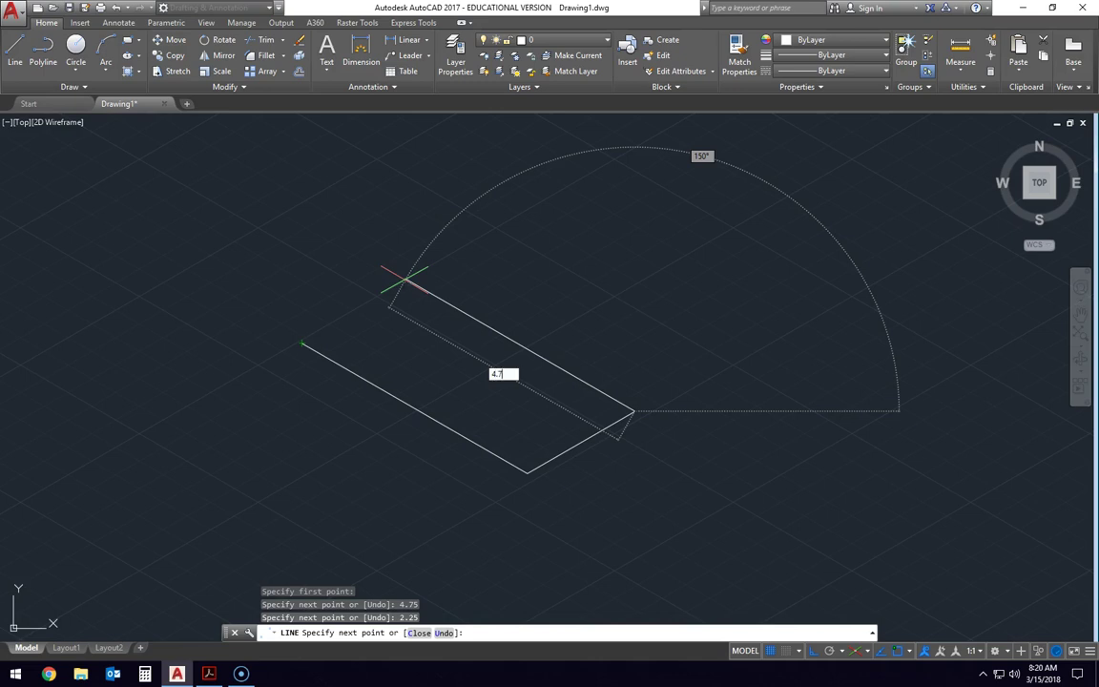
pyautogui.press('Return')
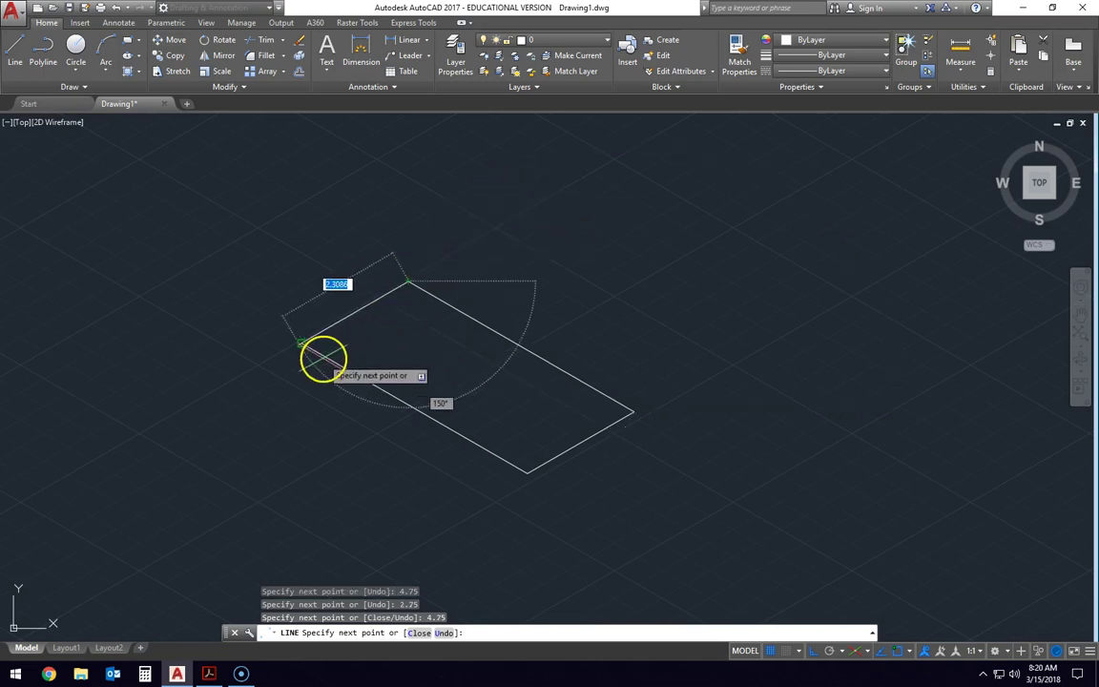
pyautogui.click(303, 344)
pyautogui.press('Escape')
pyautogui.press('Escape')
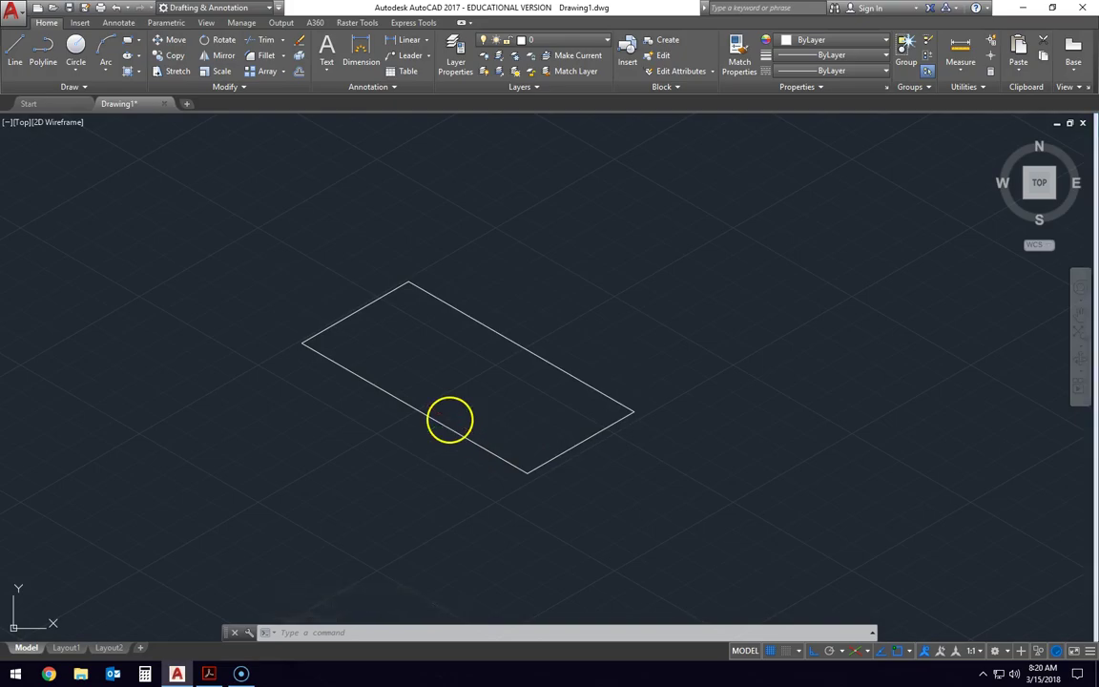
# Check the plate's thickness in the key plate's front view in Acrobat Reader, and return to AutoCAD
pyautogui.hotkey('alt', 'Tab')
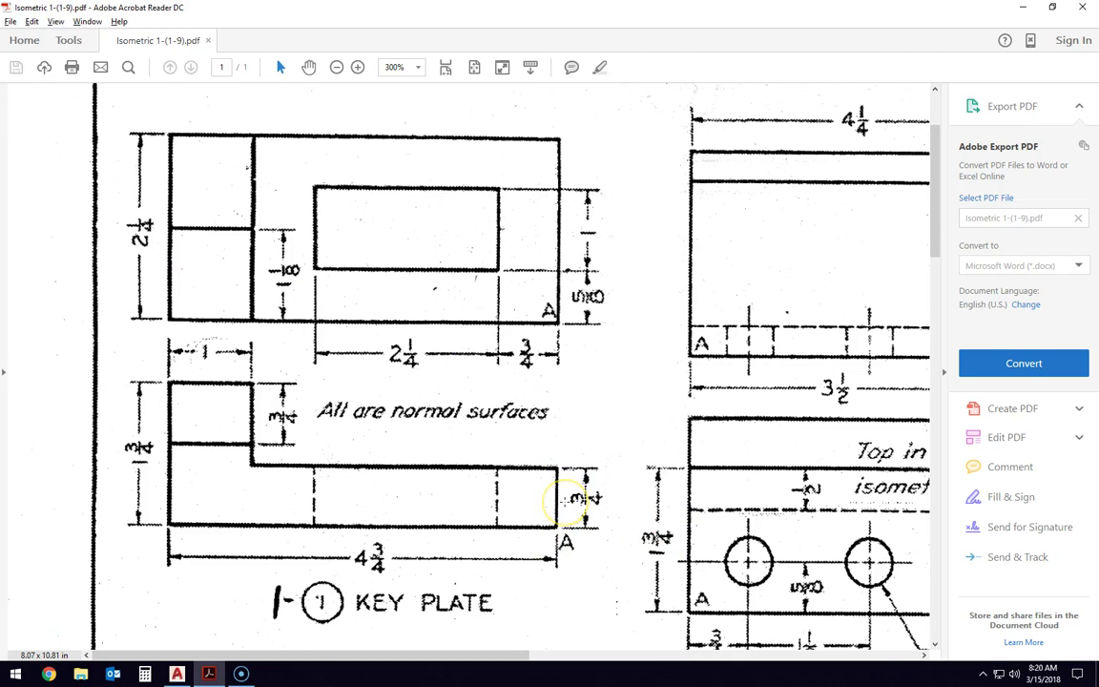
pyautogui.hotkey('alt', 'Tab')
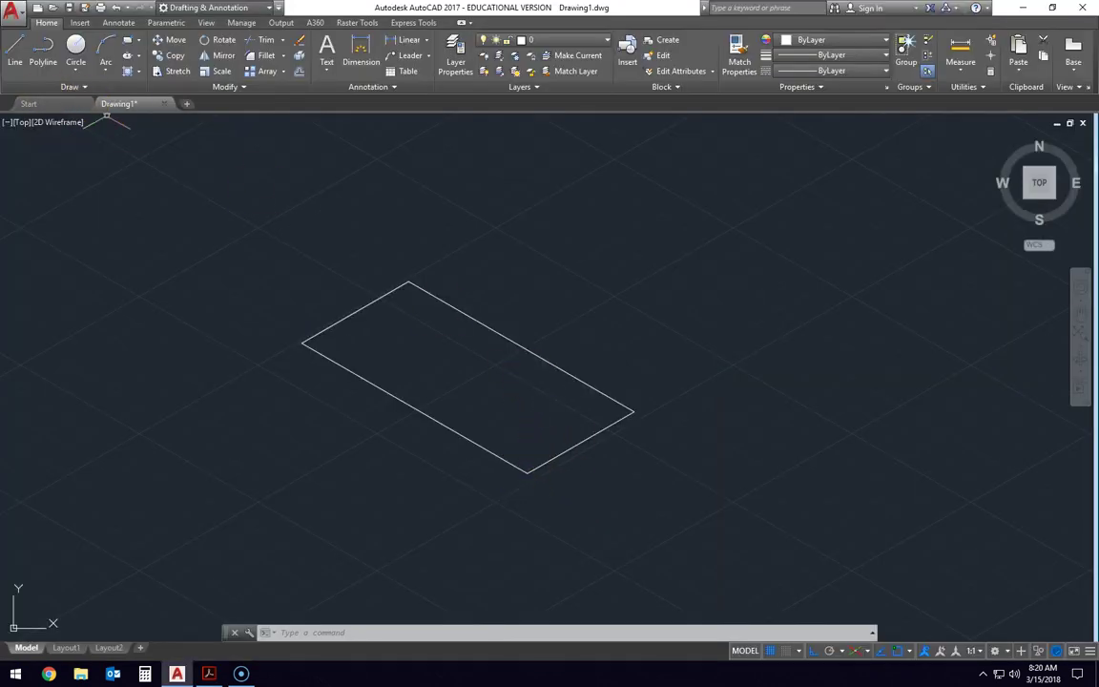
pyautogui.click(15, 47)
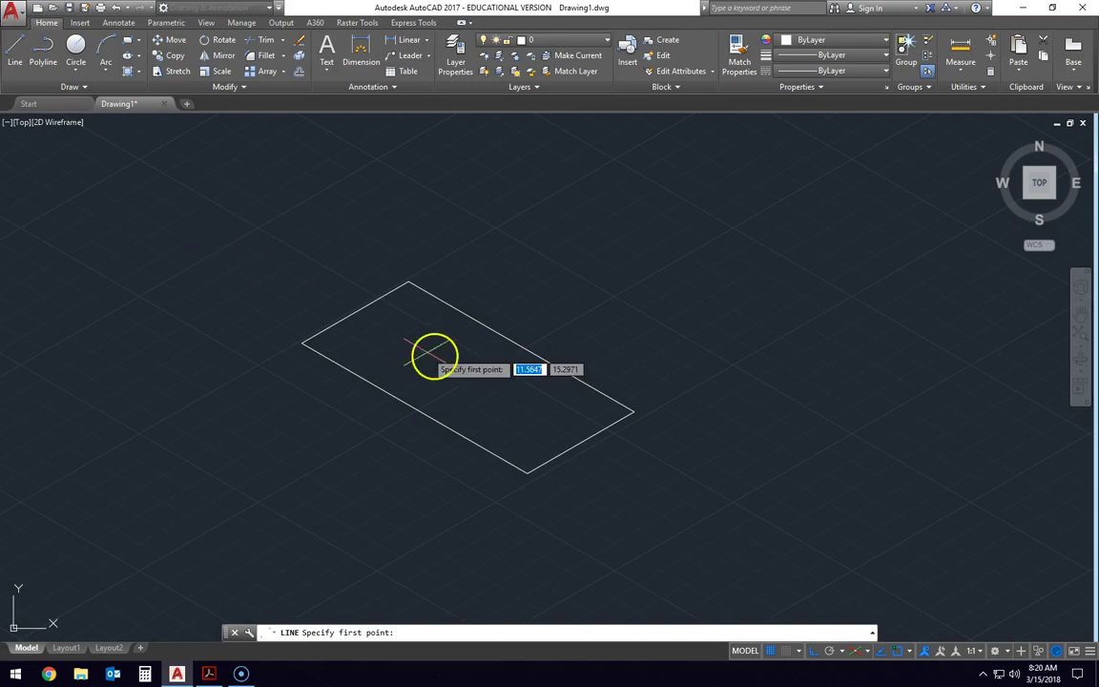
pyautogui.click(526, 470)
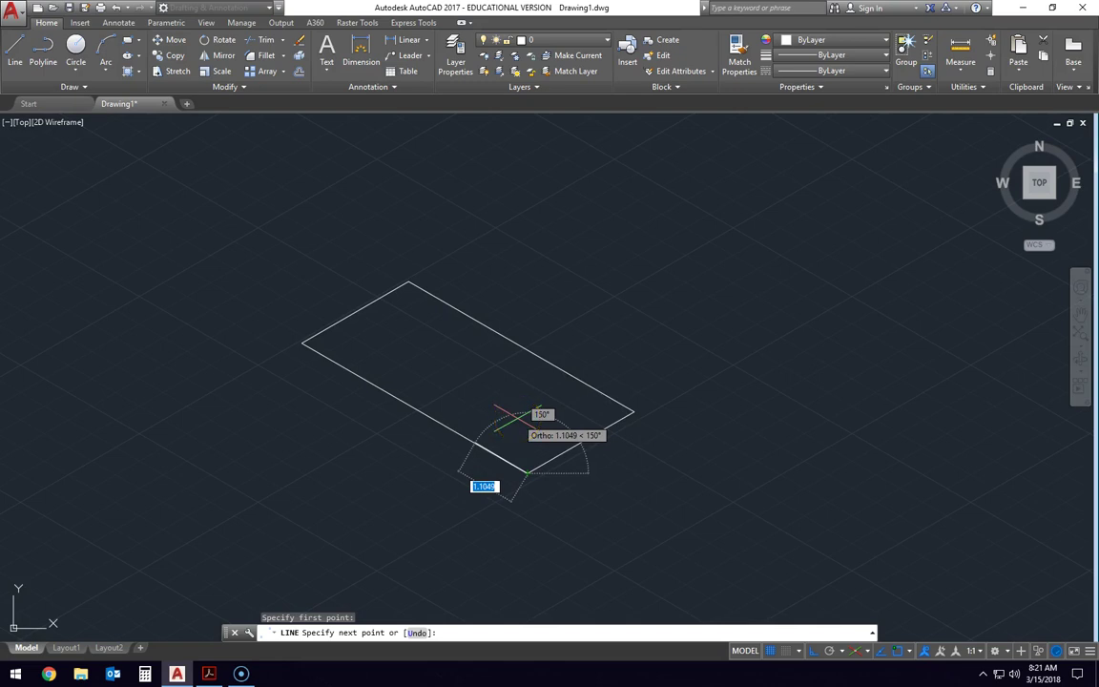
pyautogui.press('F5')
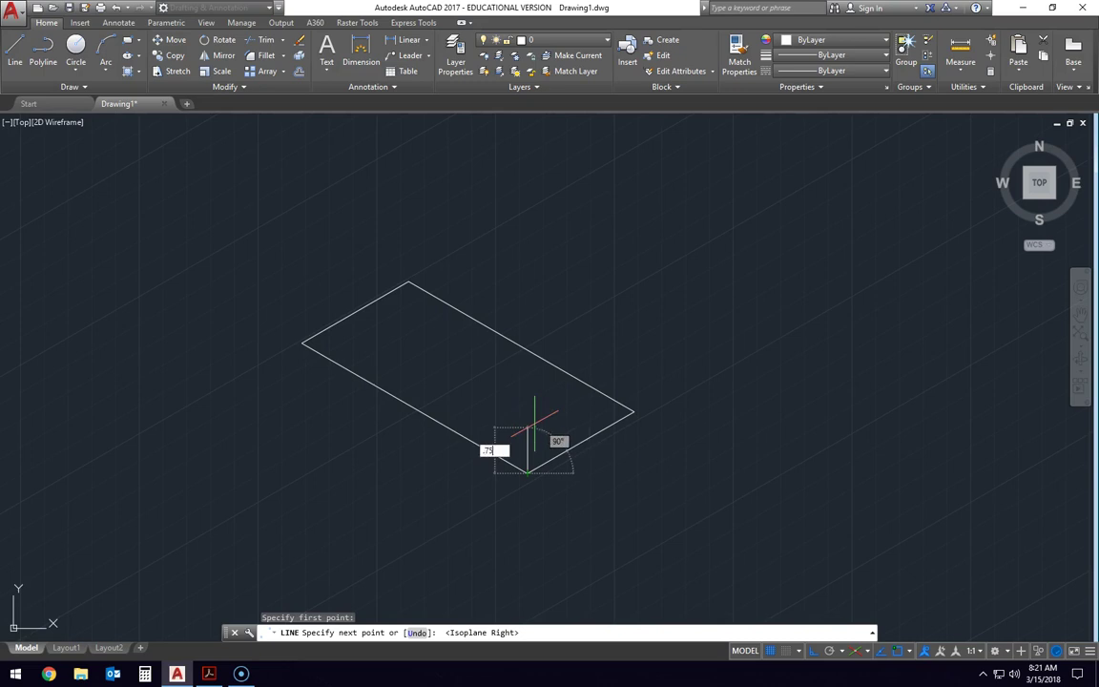
pyautogui.press('Return')
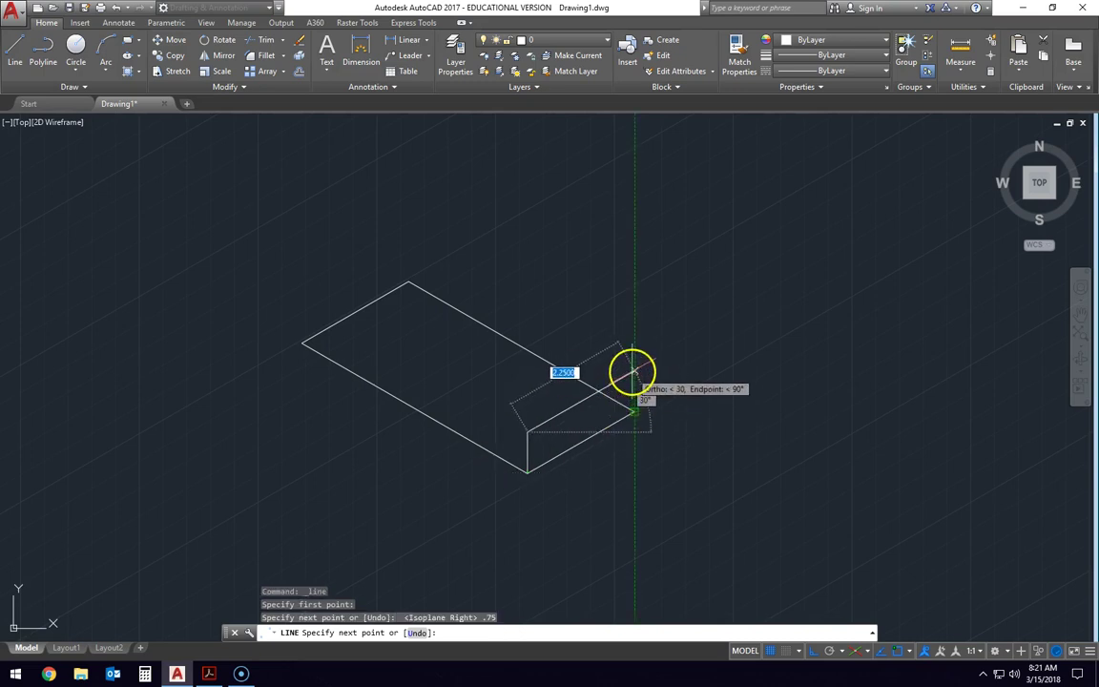
pyautogui.click(633, 371)
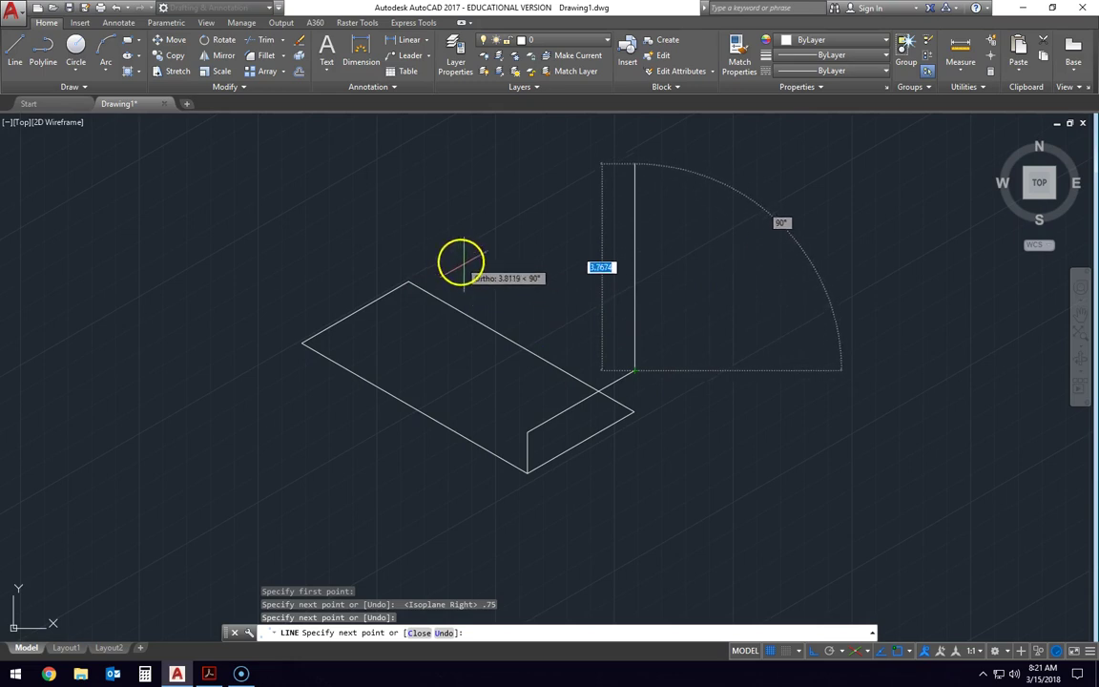
pyautogui.press('F5')
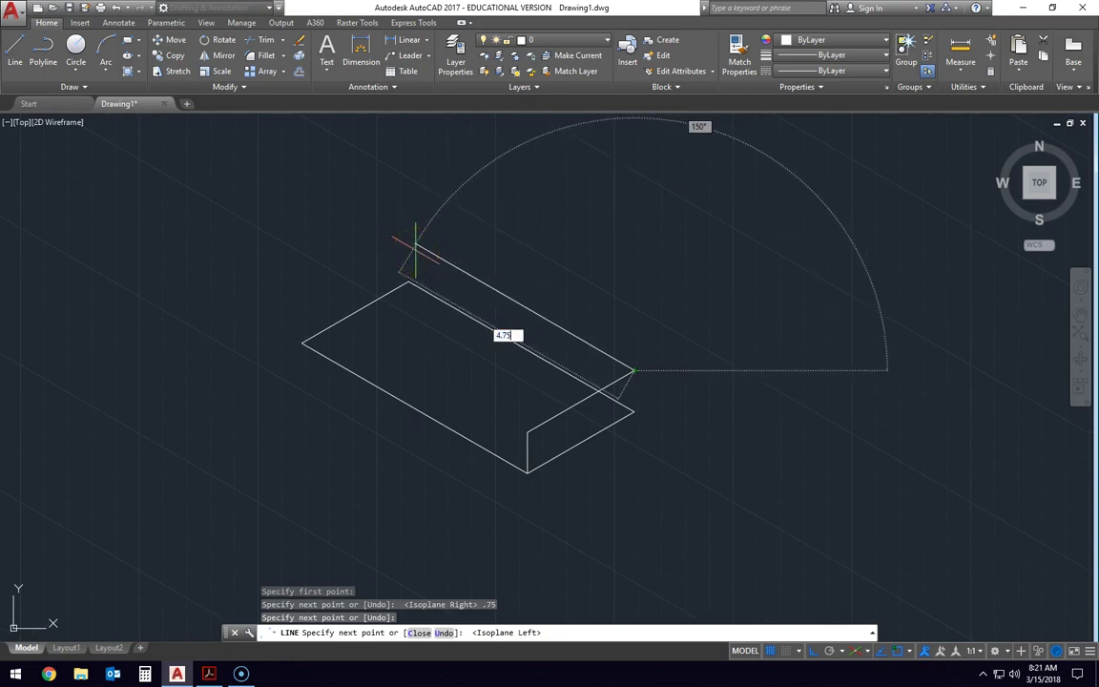
pyautogui.press('Return')
pyautogui.click(238, 303)
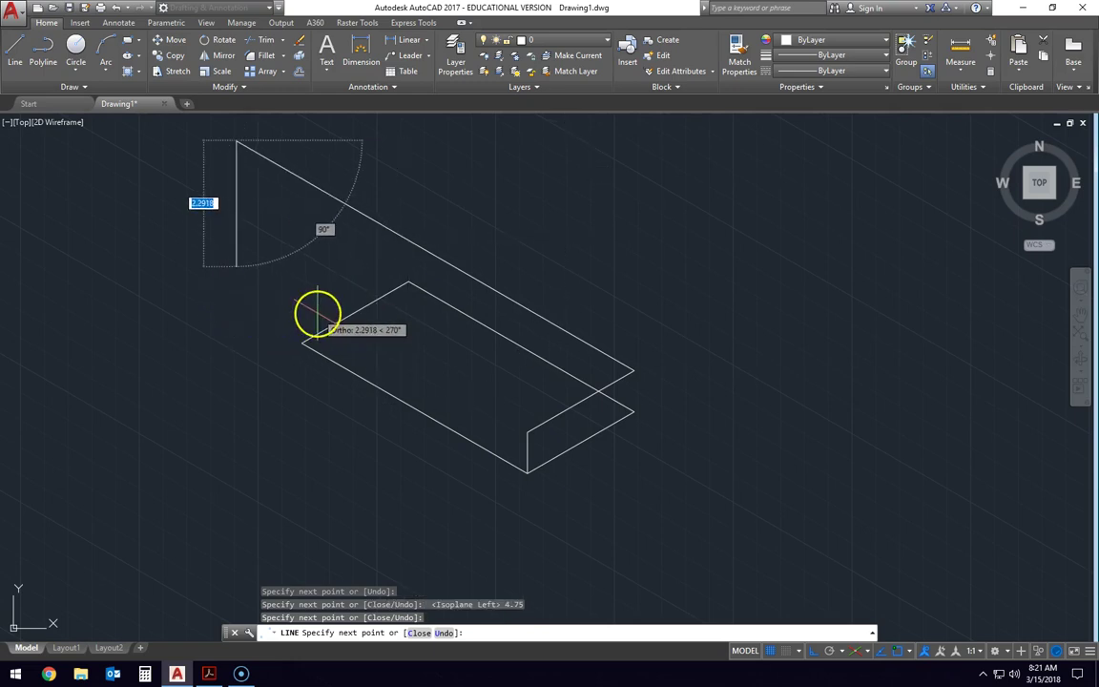
pyautogui.press('Escape')
pyautogui.hotkey('ctrl', 'z')
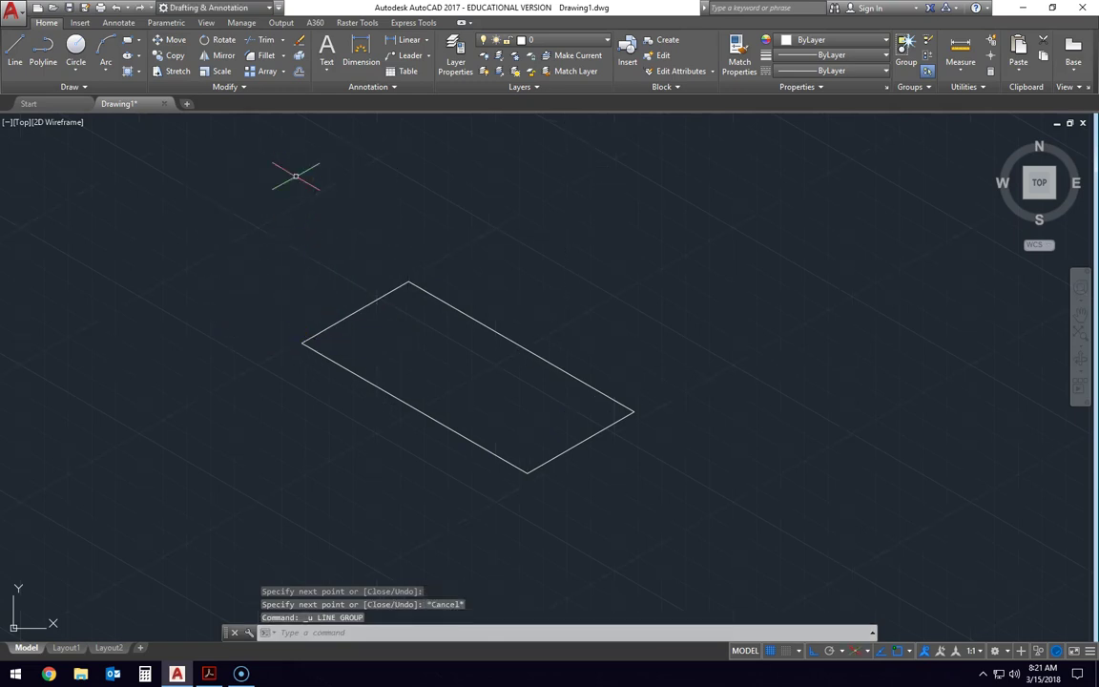
# From the base's front corner, draw a 0.75 vertical edge on the right isoplane and a 2.25 long edge in the 30° direction
pyautogui.click(19, 52)
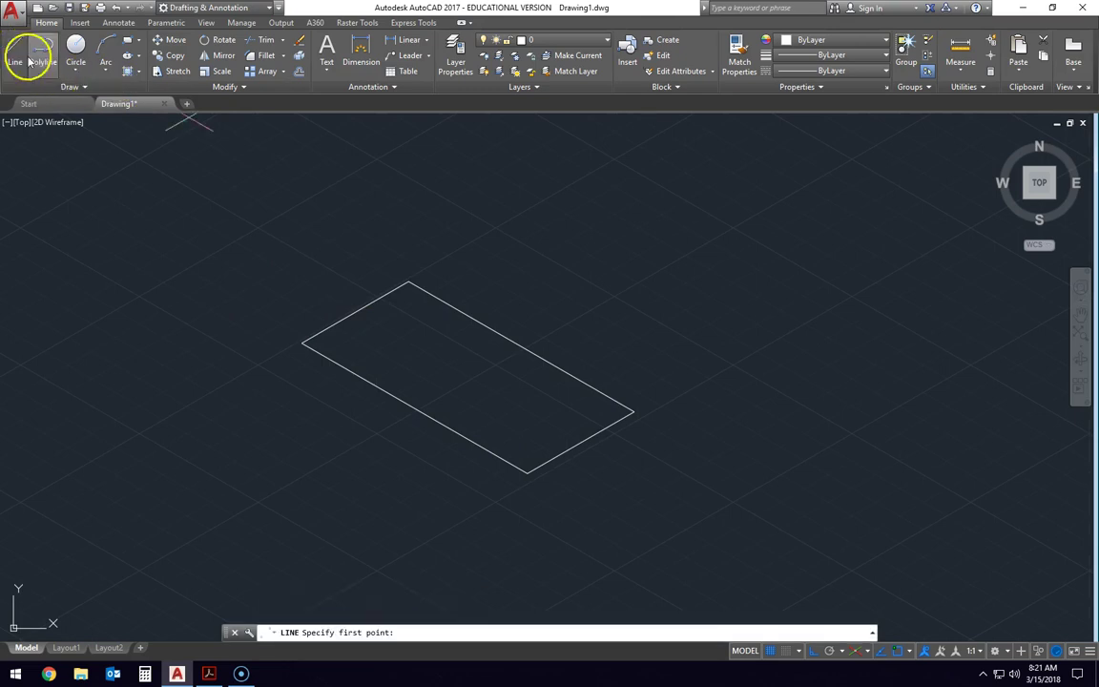
pyautogui.click(526, 473)
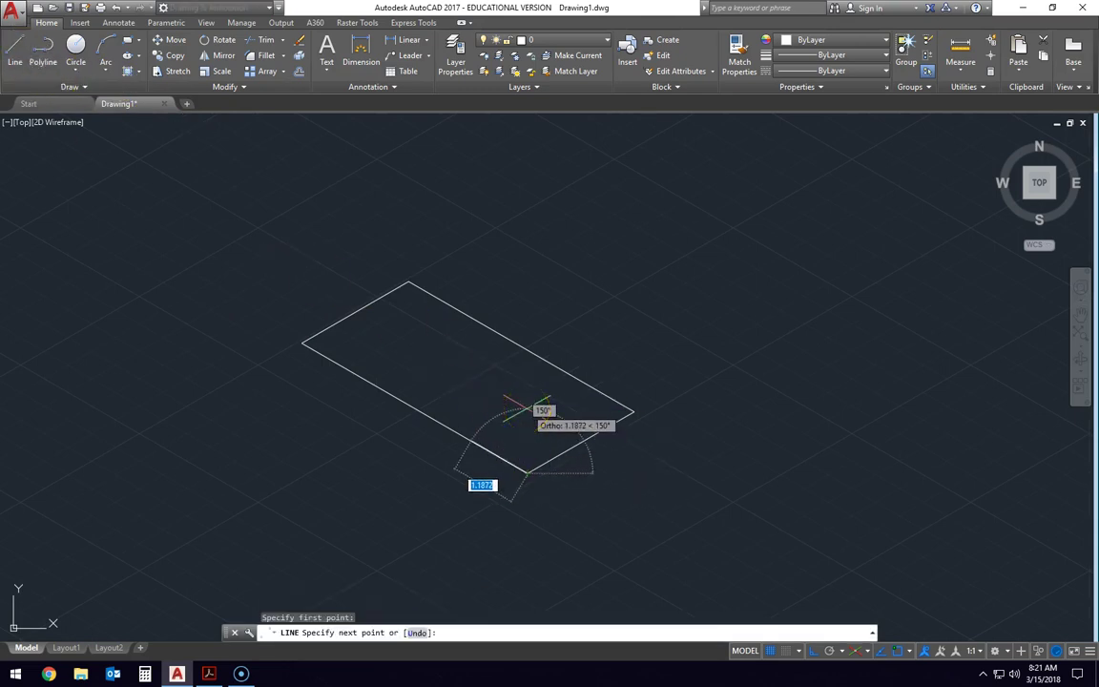
pyautogui.press('F5')
pyautogui.press('Return')
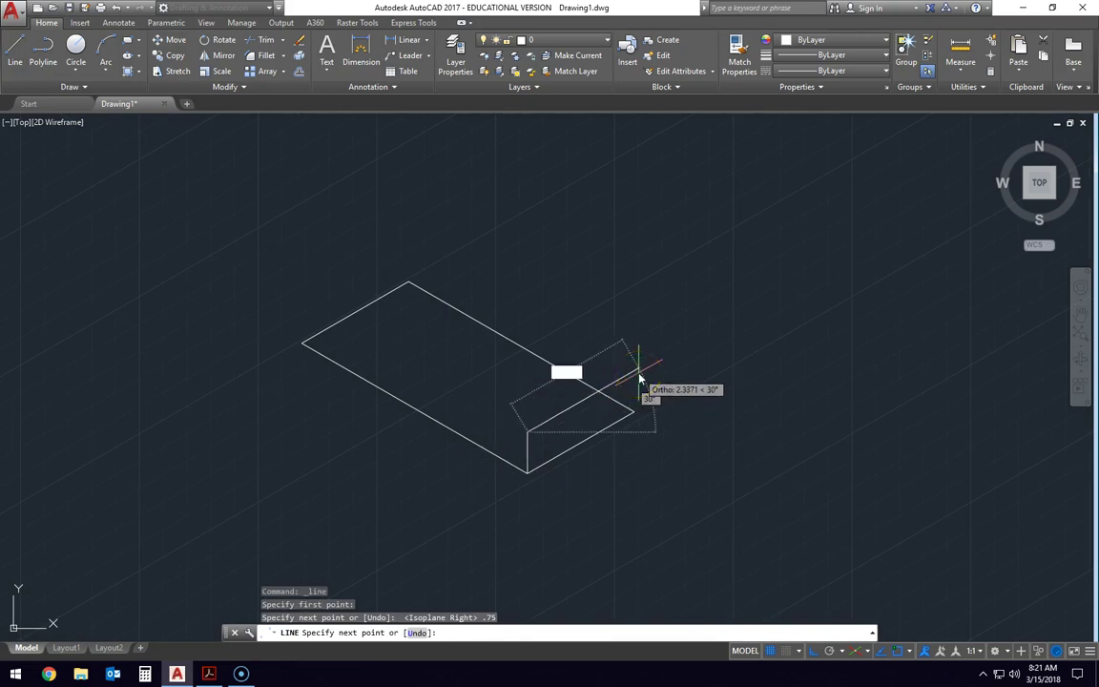
pyautogui.press('Return')
# Complete the top outline with a 4.75 edge at 150° on the left isoplane, a 2.25 edge at 210° on the top isoplane, and a closing edge
pyautogui.press('F5')
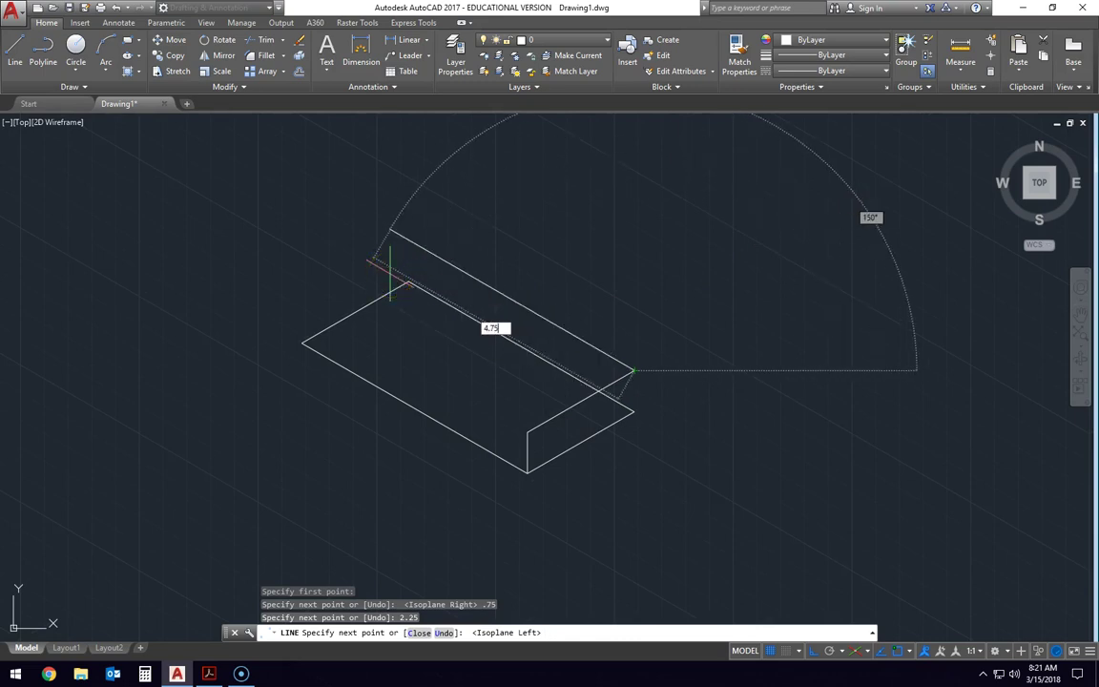
pyautogui.press('Return')
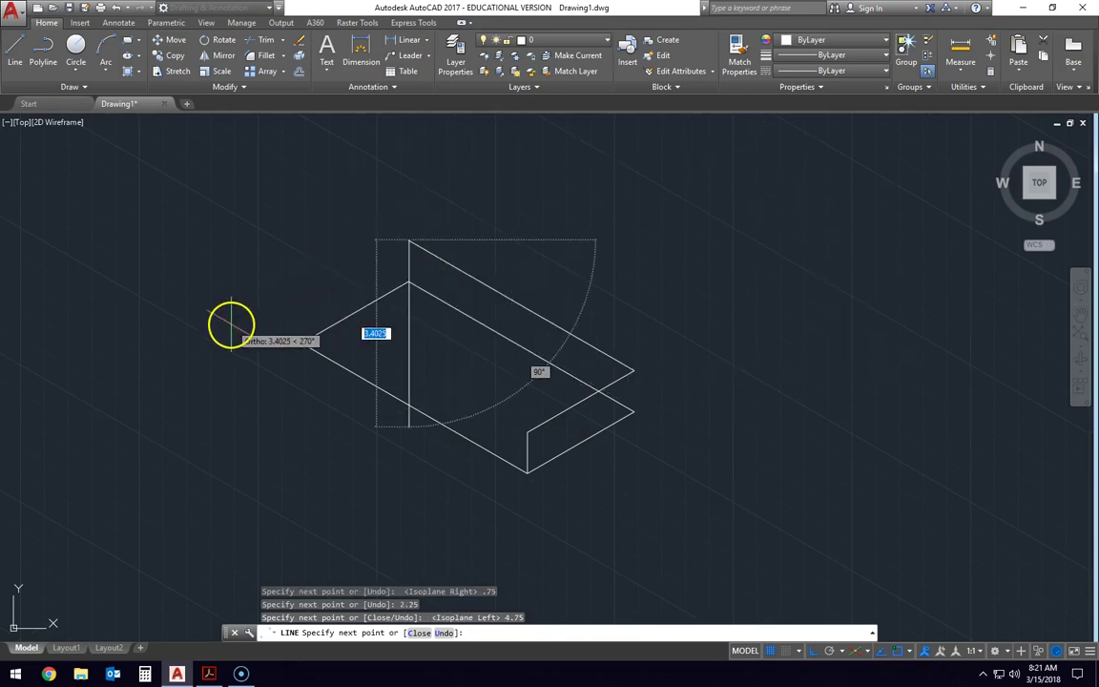
pyautogui.press('F5')
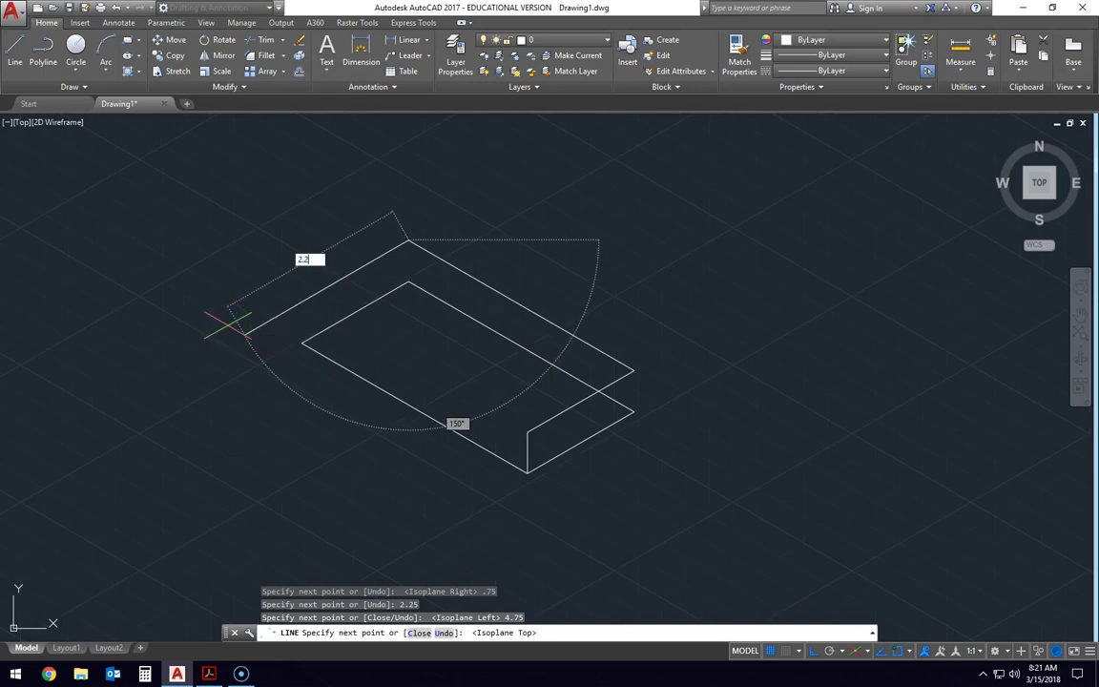
pyautogui.press('Return')
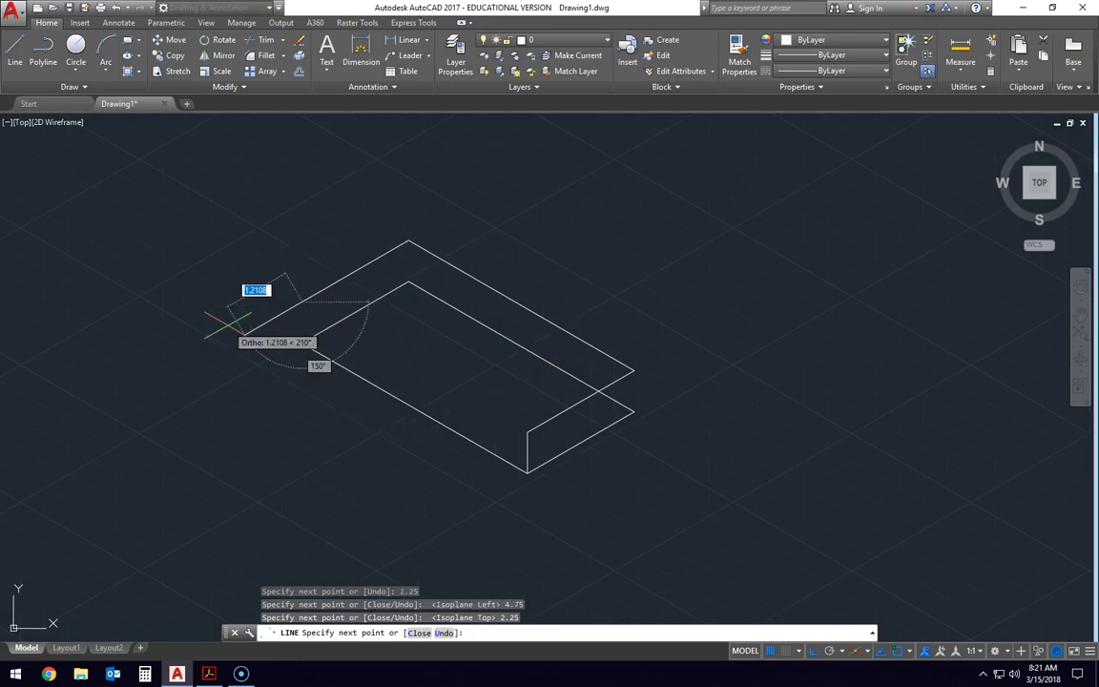
pyautogui.click(527, 432)
pyautogui.press('Escape')
pyautogui.press('Escape')
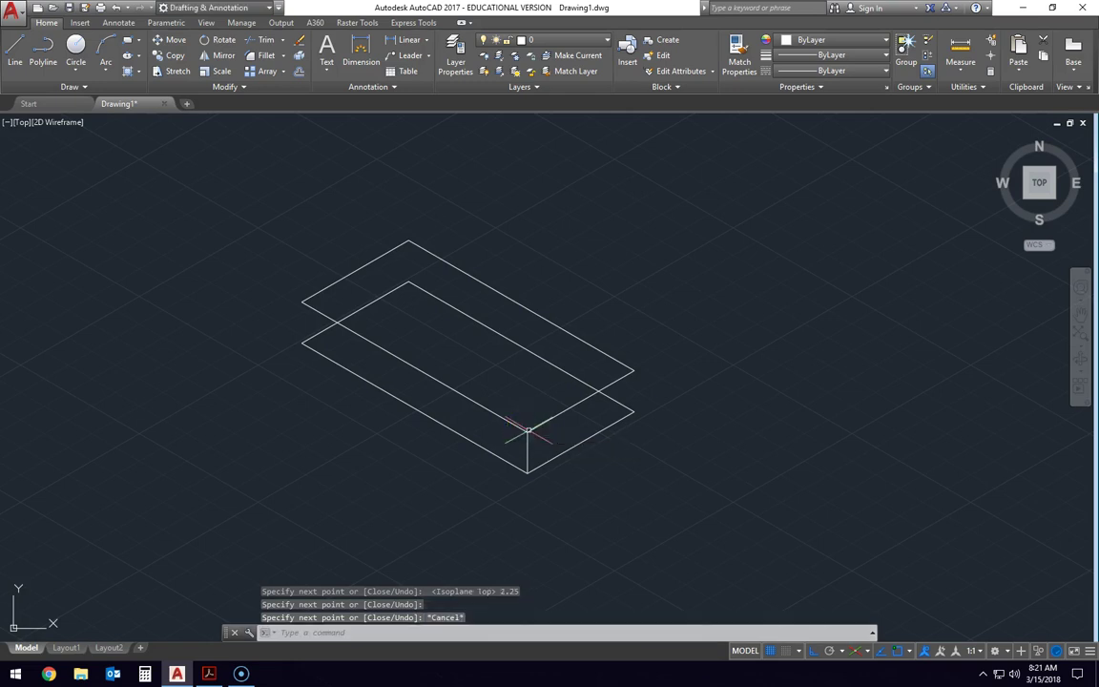
# Draw the vertical edges joining the top and base outlines at the plate's right and left corners
pyautogui.click(14, 52)
pyautogui.click(633, 370)
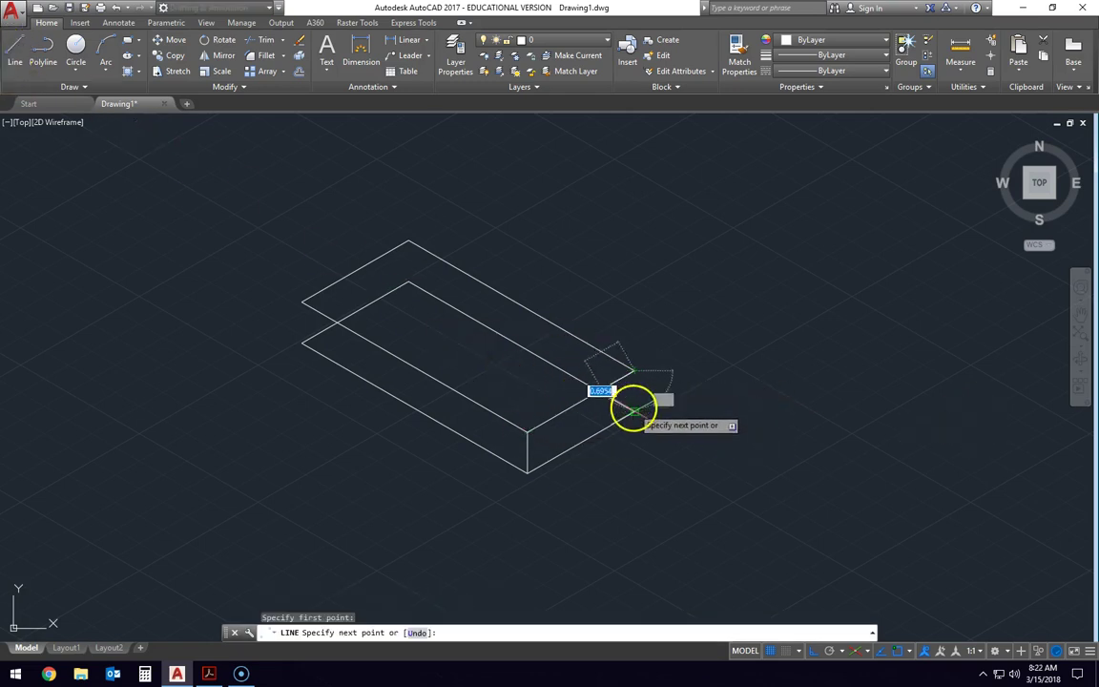
pyautogui.click(634, 411)
pyautogui.press('Return')
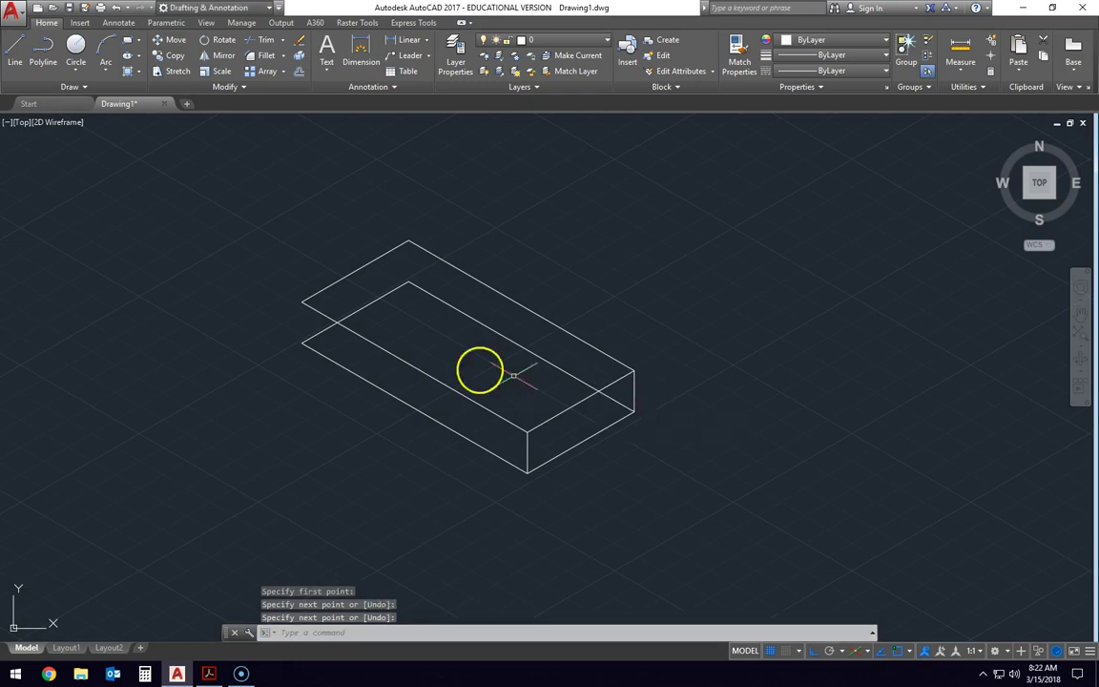
pyautogui.press('Return')
pyautogui.click(302, 303)
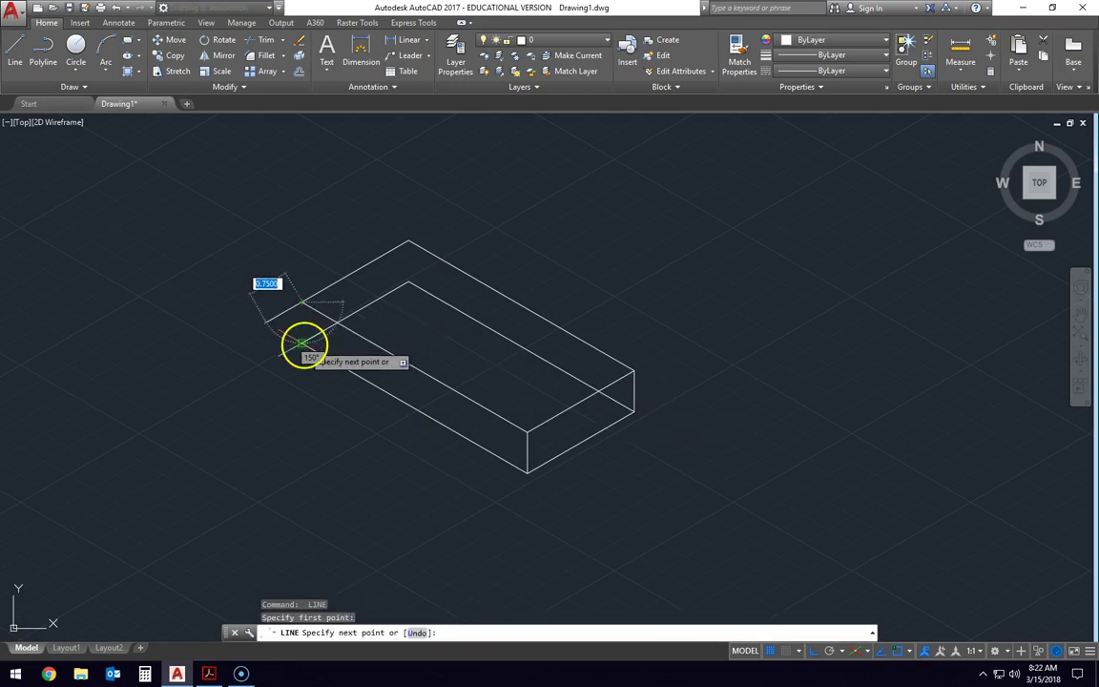
pyautogui.scroll(2, 300, 341)
pyautogui.scroll(2, 300, 340)
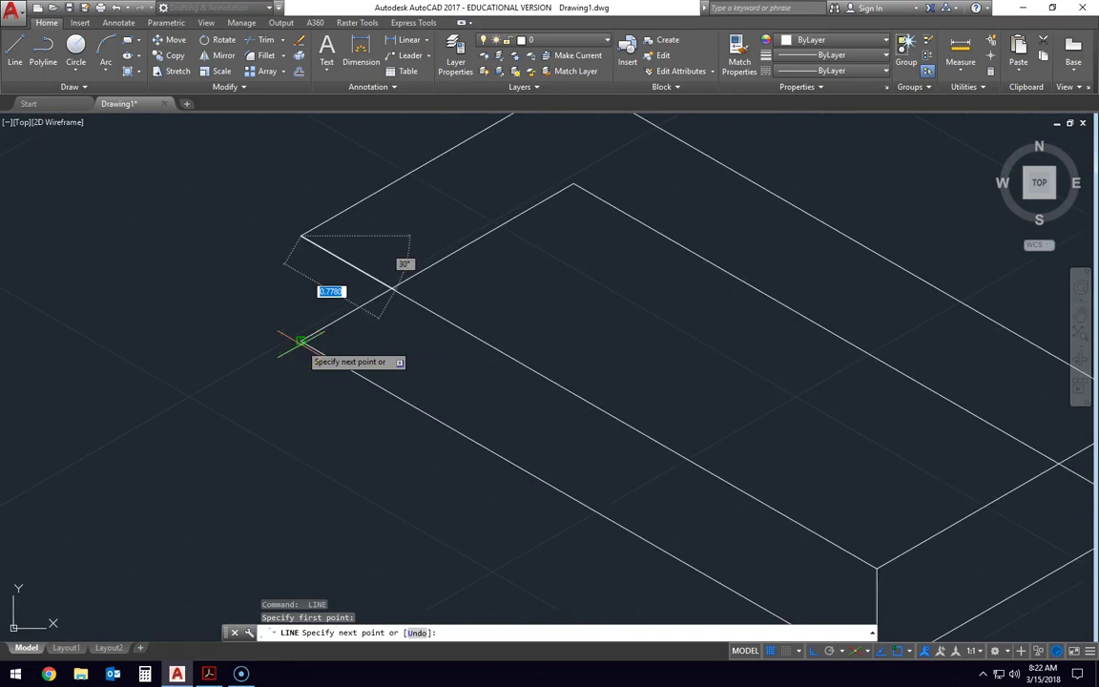
pyautogui.click(301, 340)
pyautogui.press('Escape')
pyautogui.press('Escape')
# Delete the two hidden rear edges of the base outline
pyautogui.scroll(-3, 662, 319)
pyautogui.scroll(2, 544, 392)
pyautogui.scroll(-3, 532, 369)
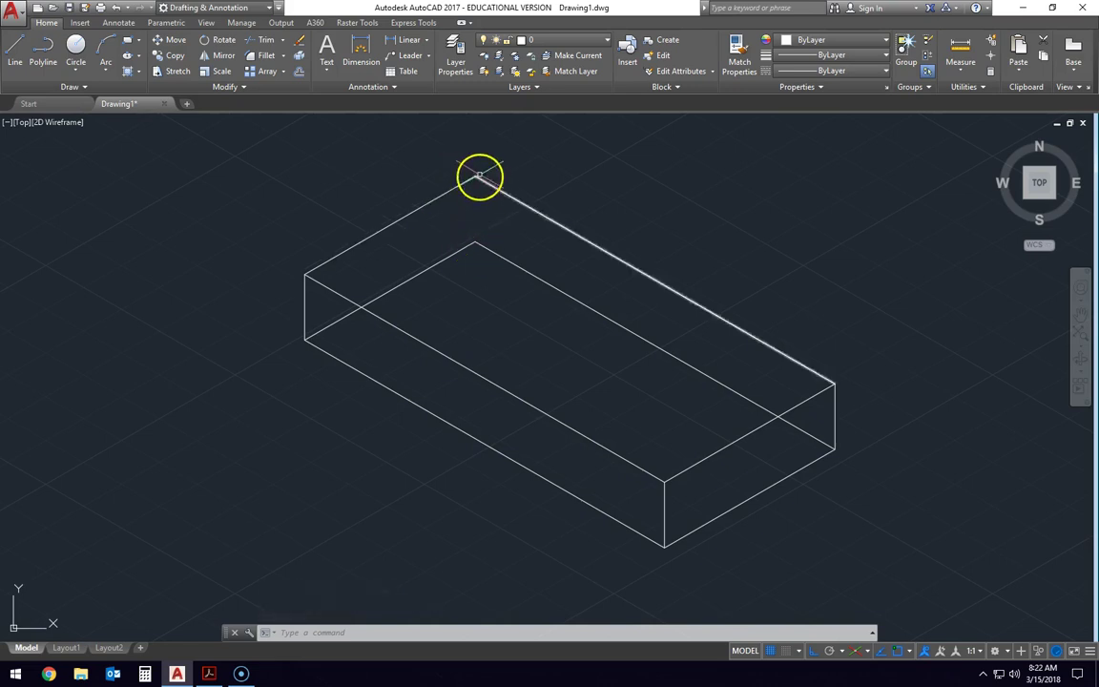
pyautogui.scroll(-3, 482, 251)
pyautogui.moveTo(493, 261); pyautogui.dragTo(448, 314, button='middle')
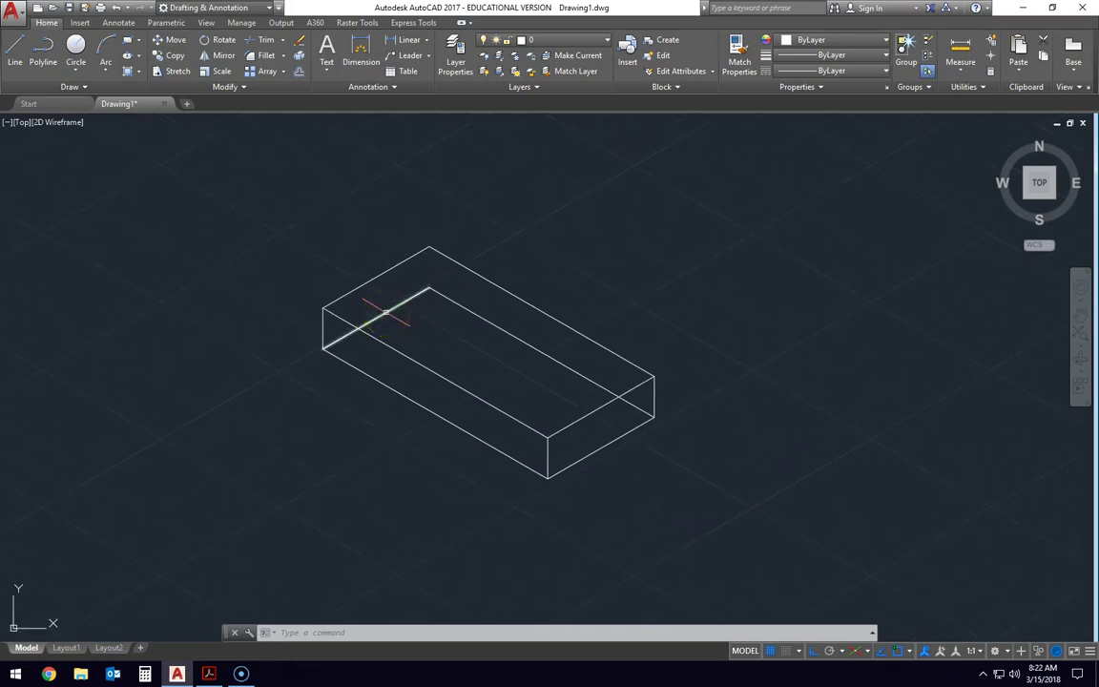
pyautogui.click(471, 308)
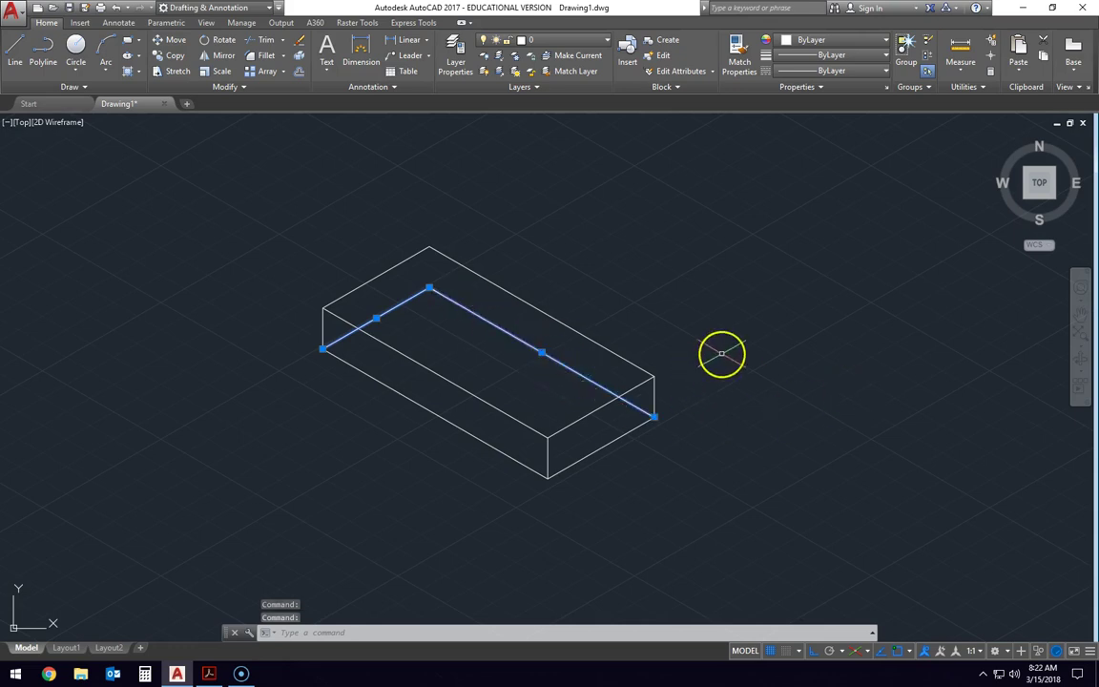
pyautogui.press('Delete')
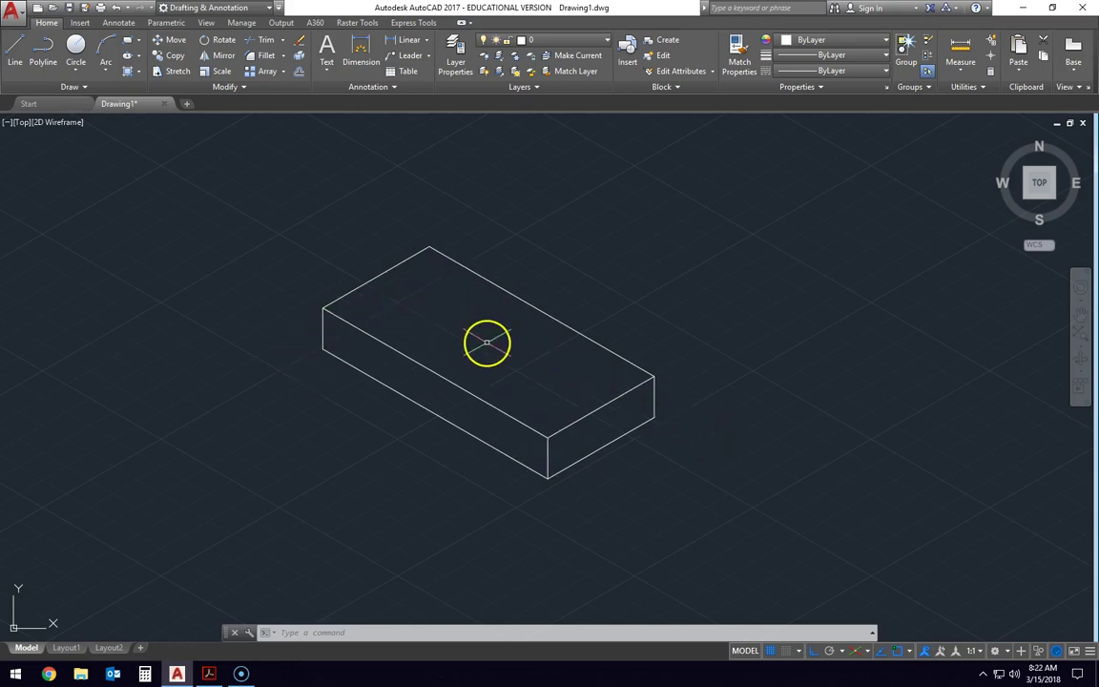
# Draw a 1.75 vertical line on the right isoplane from the plate's lower left corner, taking the height from the PDF in Acrobat Reader
pyautogui.hotkey('alt', 'Tab')
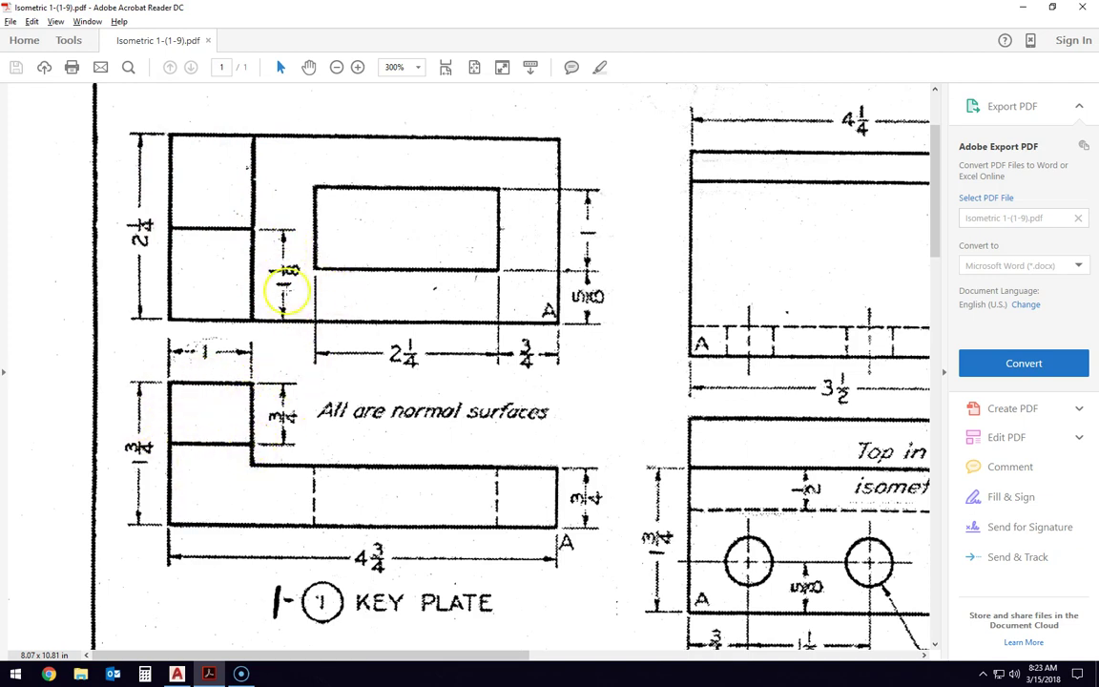
pyautogui.hotkey('alt', 'Tab')
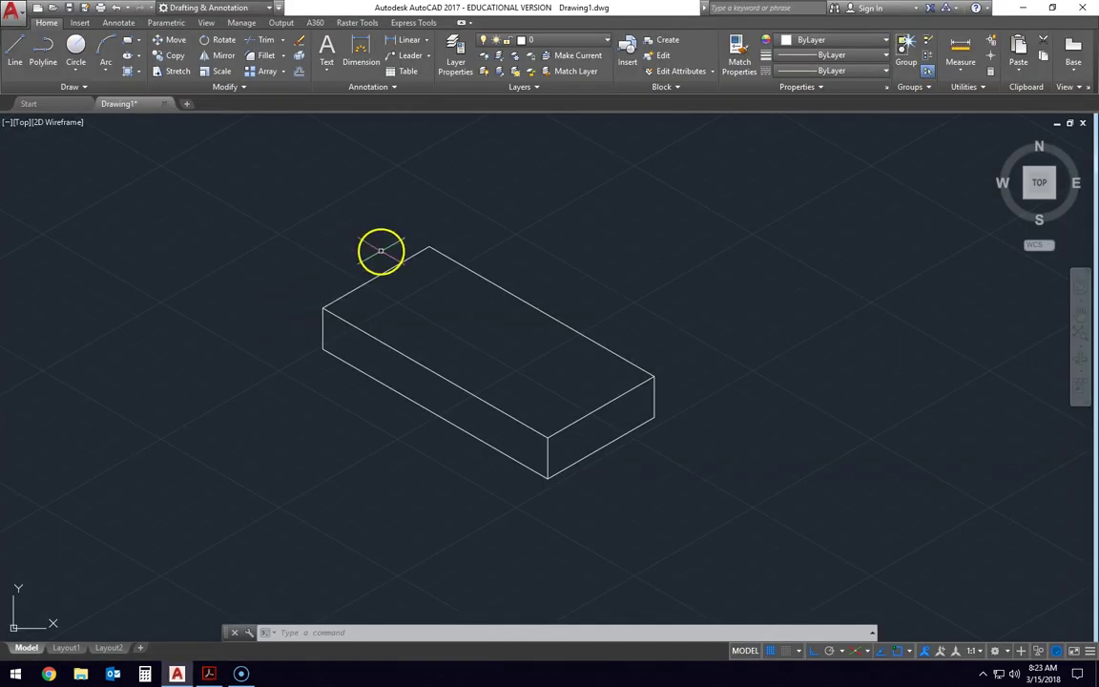
pyautogui.click(17, 49)
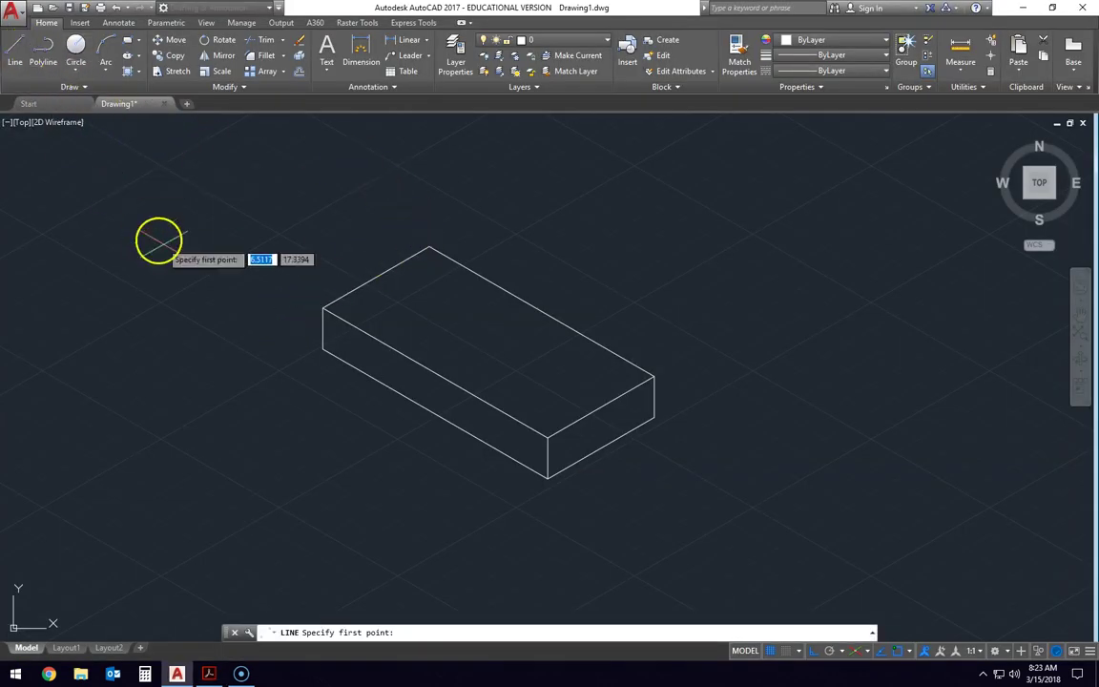
pyautogui.click(322, 348)
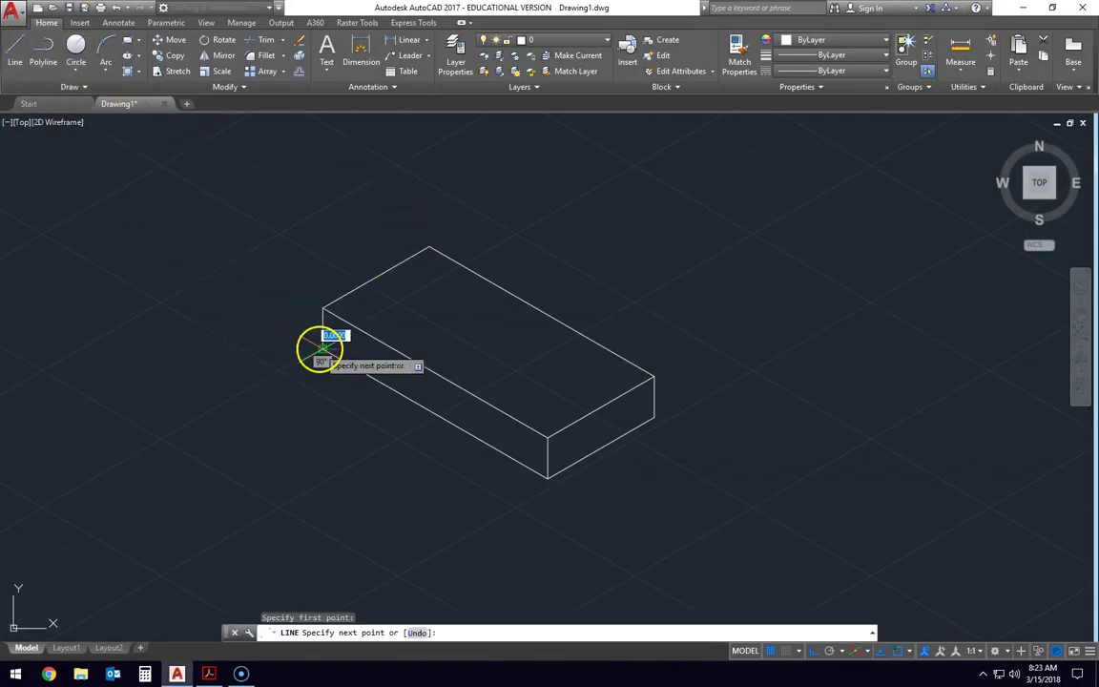
pyautogui.press('F5')
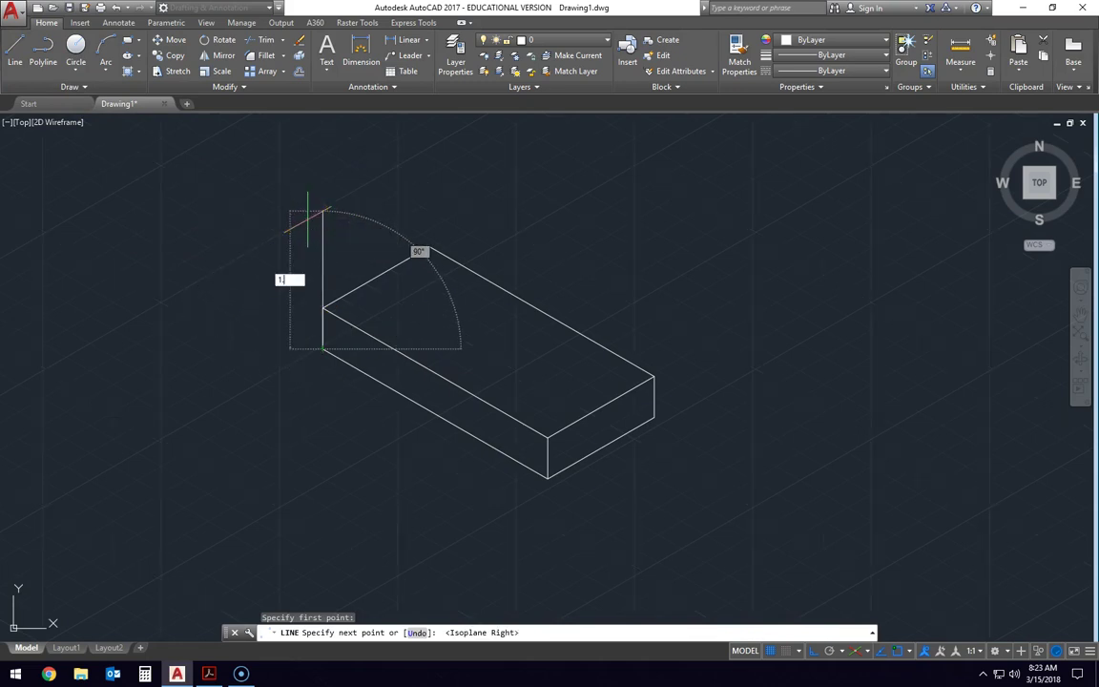
pyautogui.press('Return')
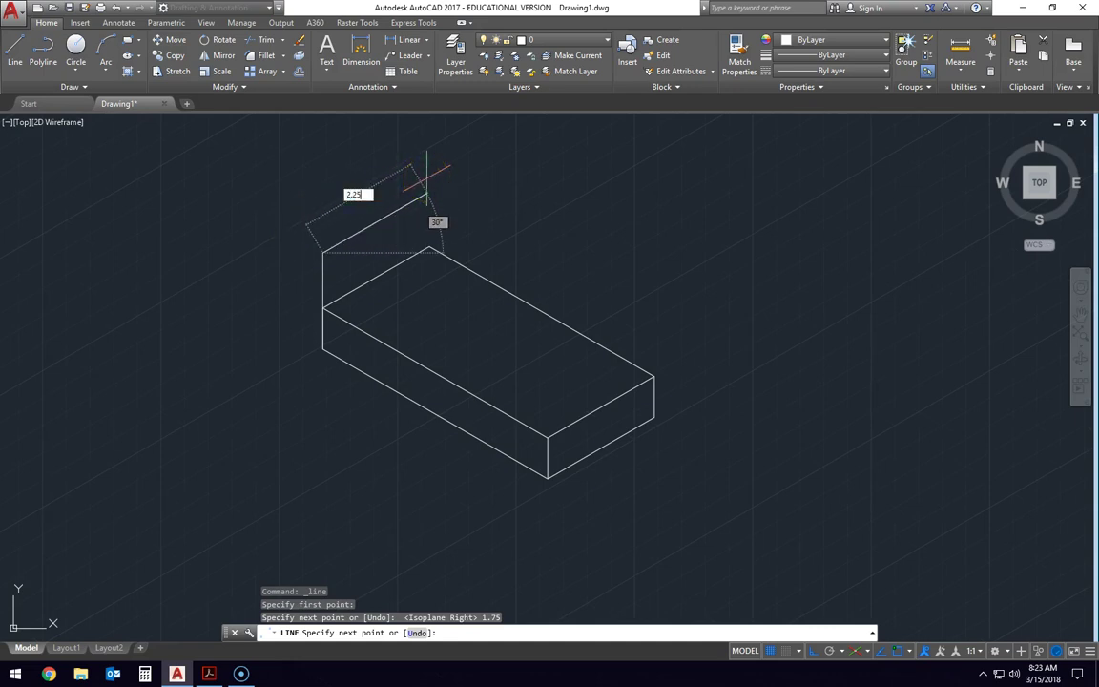
# Draw a 2.25 top edge at 30° on the right isoplane, and a vertical line back down to the plate's rear corner
pyautogui.write('2.25')
pyautogui.press('Return')
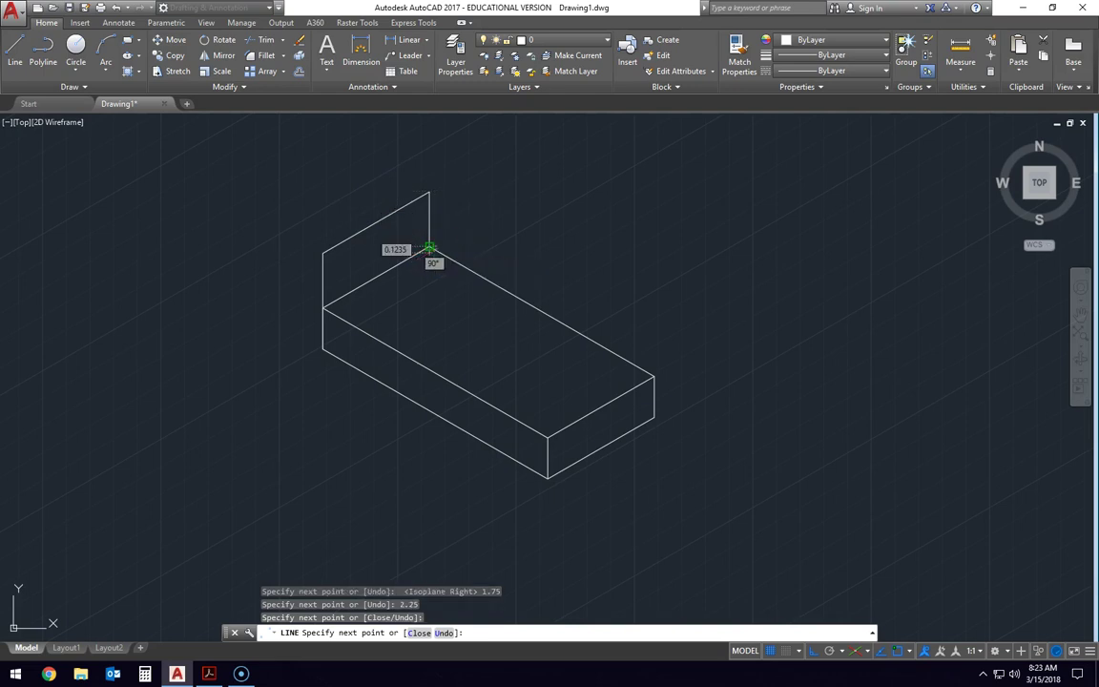
pyautogui.press('Escape')
# Draw a line of length 1 at 330° on the left isoplane from the end block's rear top corner, taking the length from the PDF in Acrobat Reader
pyautogui.click(16, 48)
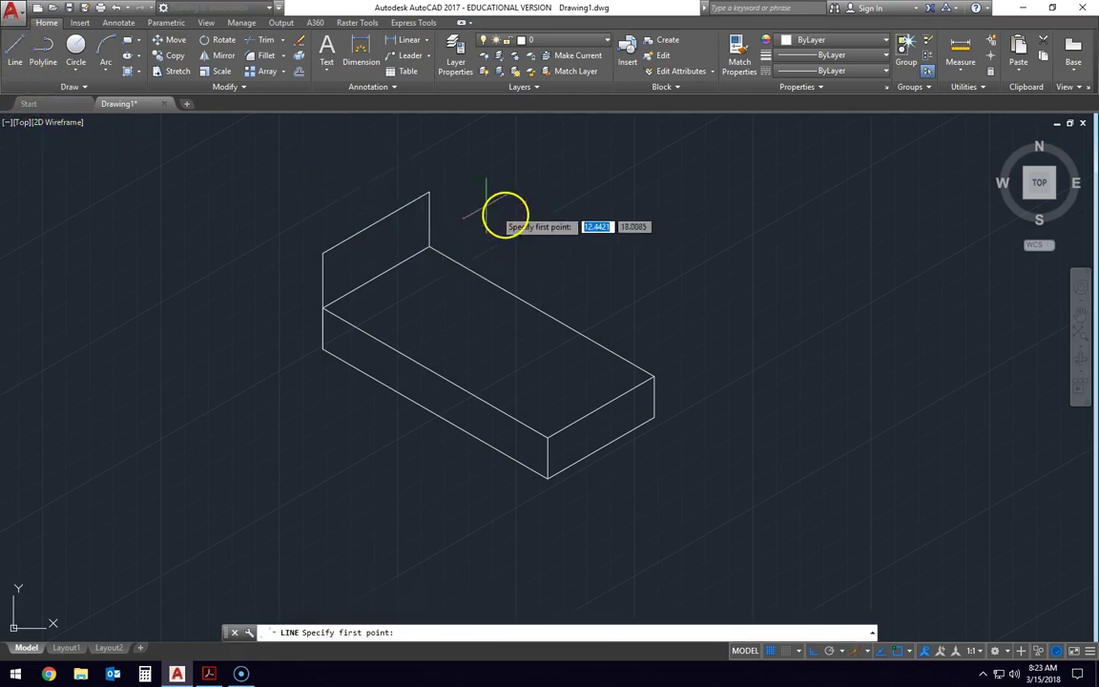
pyautogui.click(429, 189)
pyautogui.press('F5')
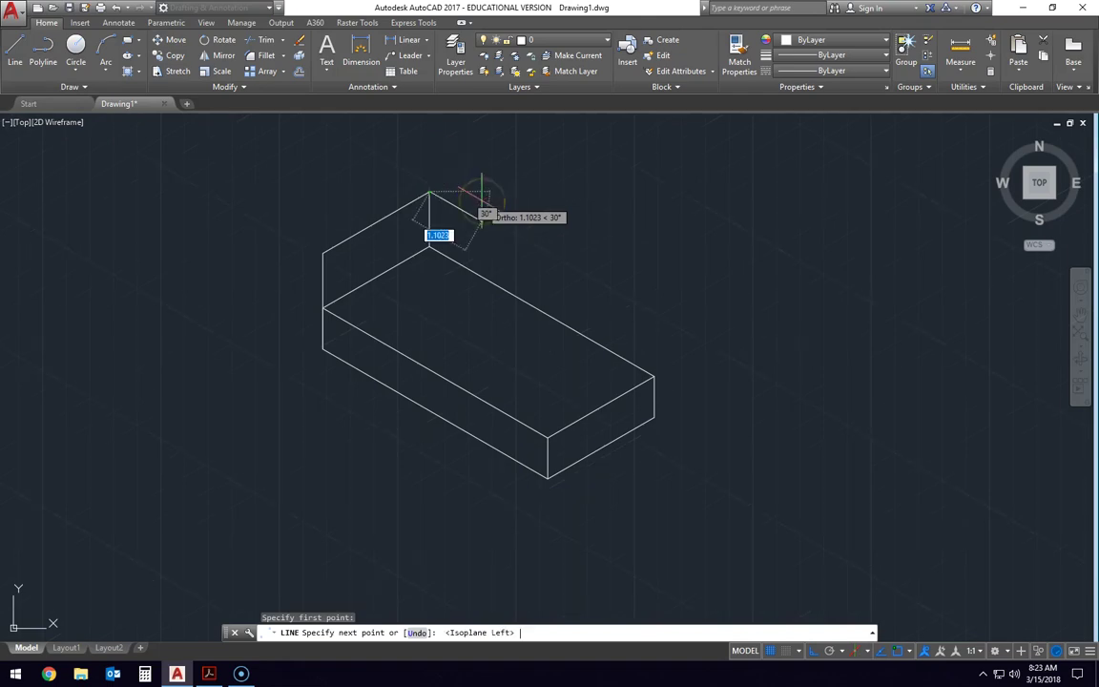
pyautogui.hotkey('alt', 'Tab')
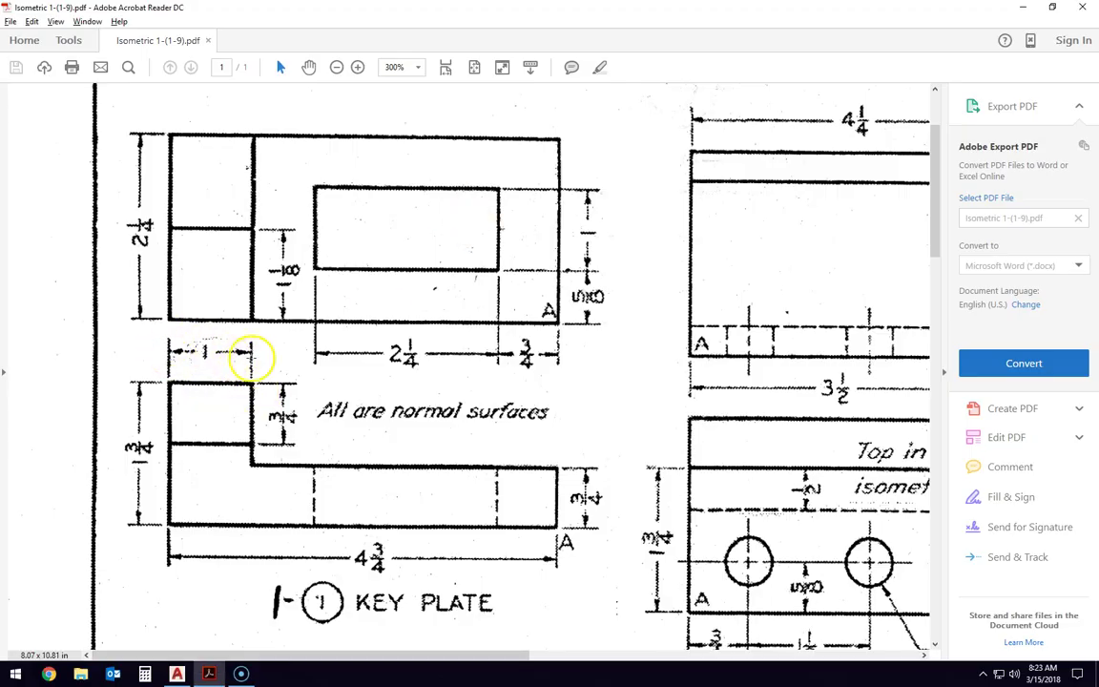
pyautogui.hotkey('alt', 'Tab')
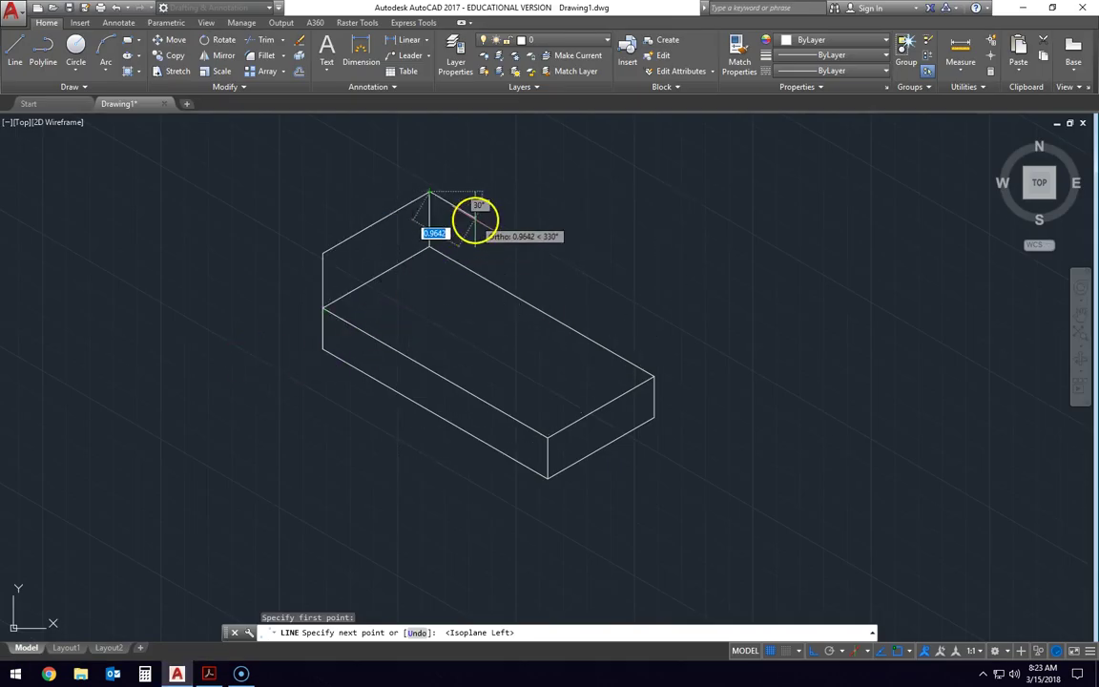
pyautogui.write('1')
pyautogui.press('Return')
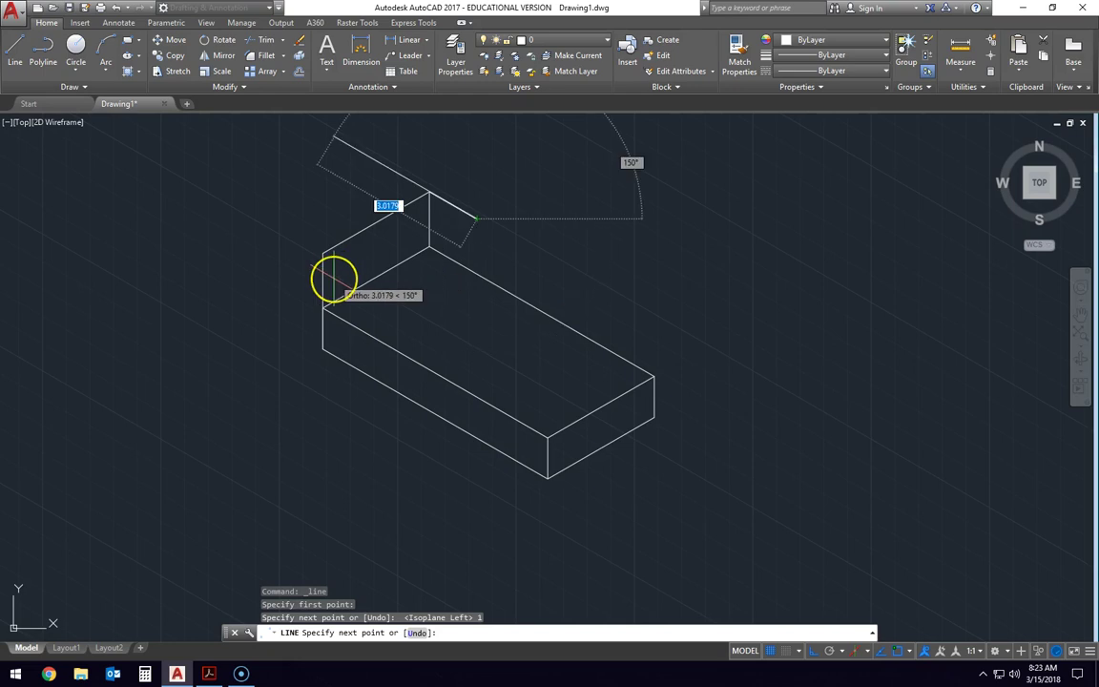
# Complete the raised block's top outline with a 1-1/8 edge at 210° on the top isoplane and a closing edge to the 2.25 edge's midpoint
pyautogui.press('F5')
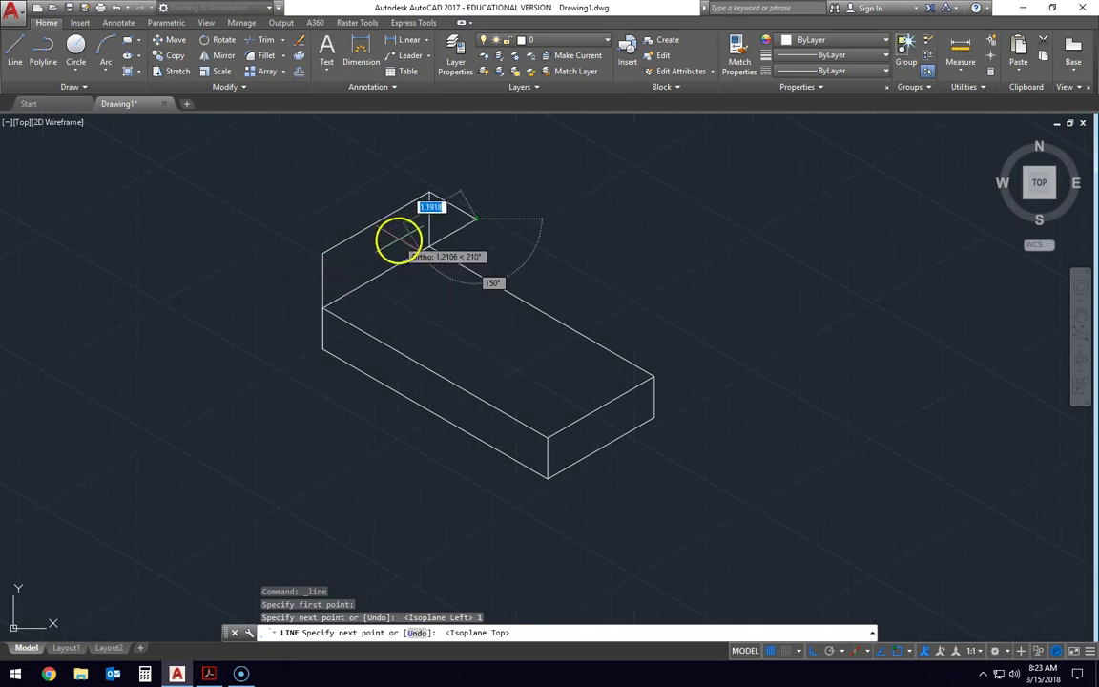
pyautogui.hotkey('alt', 'Tab')
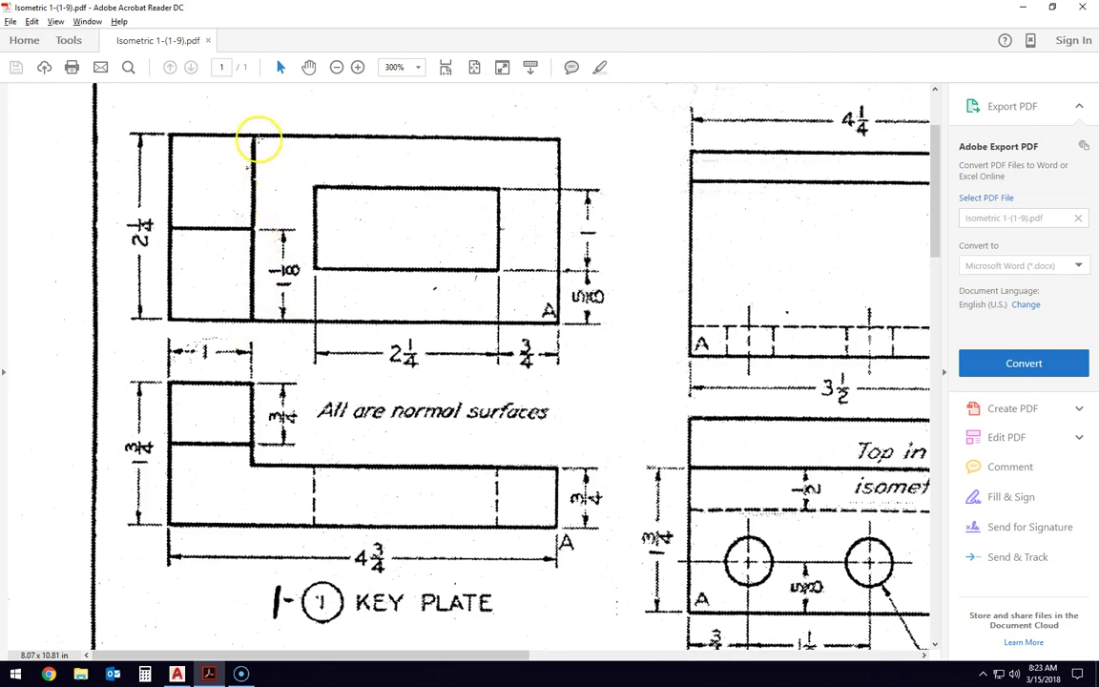
pyautogui.hotkey('alt', 'Tab')
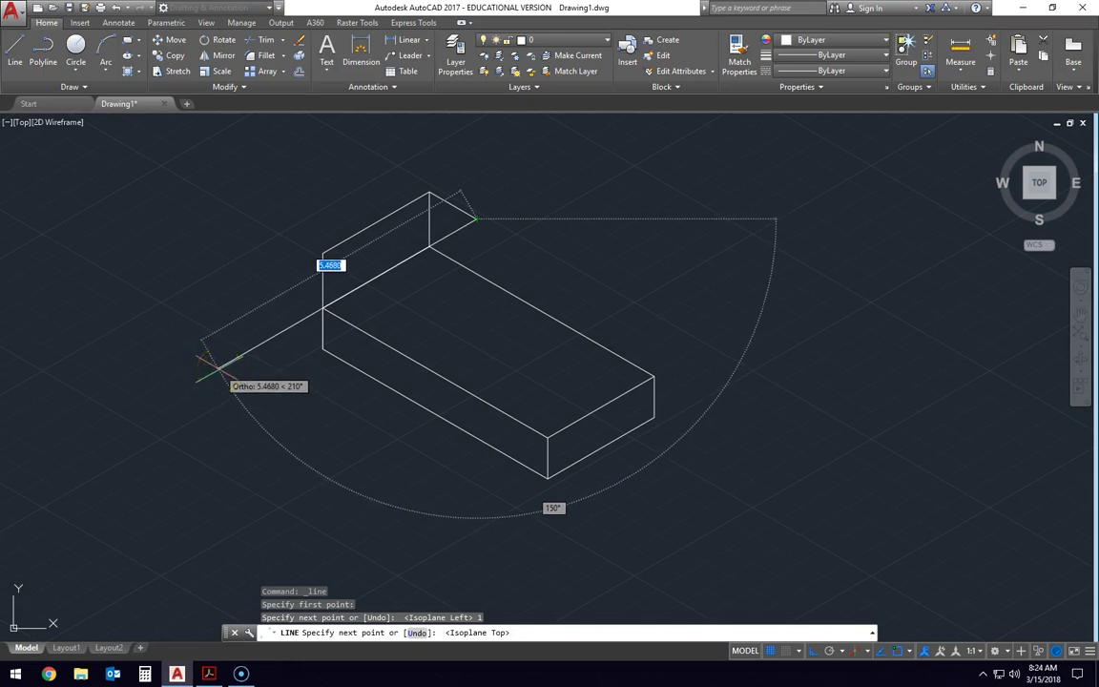
pyautogui.write('1-1/8')
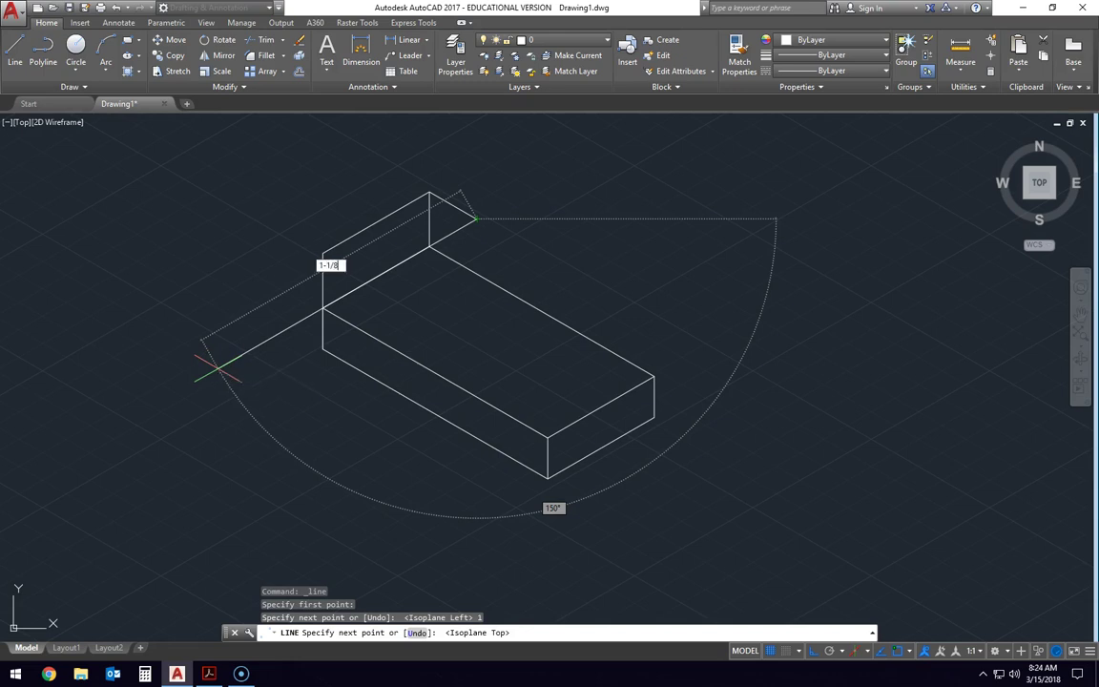
pyautogui.press('Return')
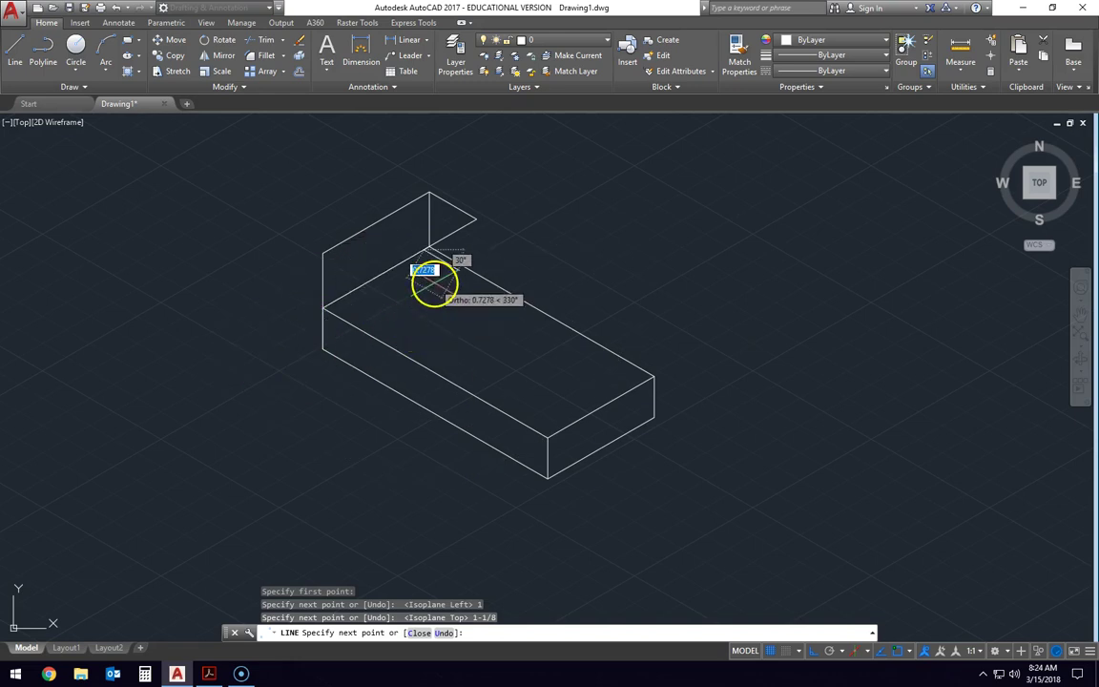
pyautogui.click(374, 221)
pyautogui.press('Escape')
pyautogui.press('Escape')
# Draw a vertical line on the right isoplane from the raised block's right corner down past the plate's rear edge, and delete the hidden rear vertical edge
pyautogui.scroll(5, 429, 231)
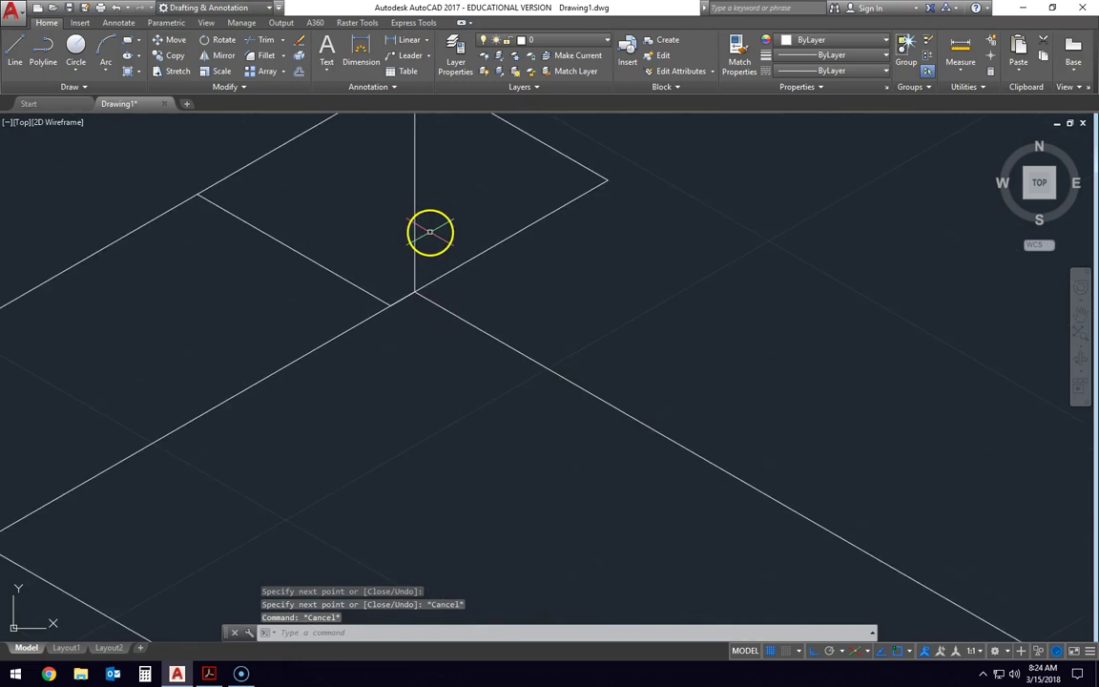
pyautogui.moveTo(424, 238); pyautogui.dragTo(473, 254, button='middle')
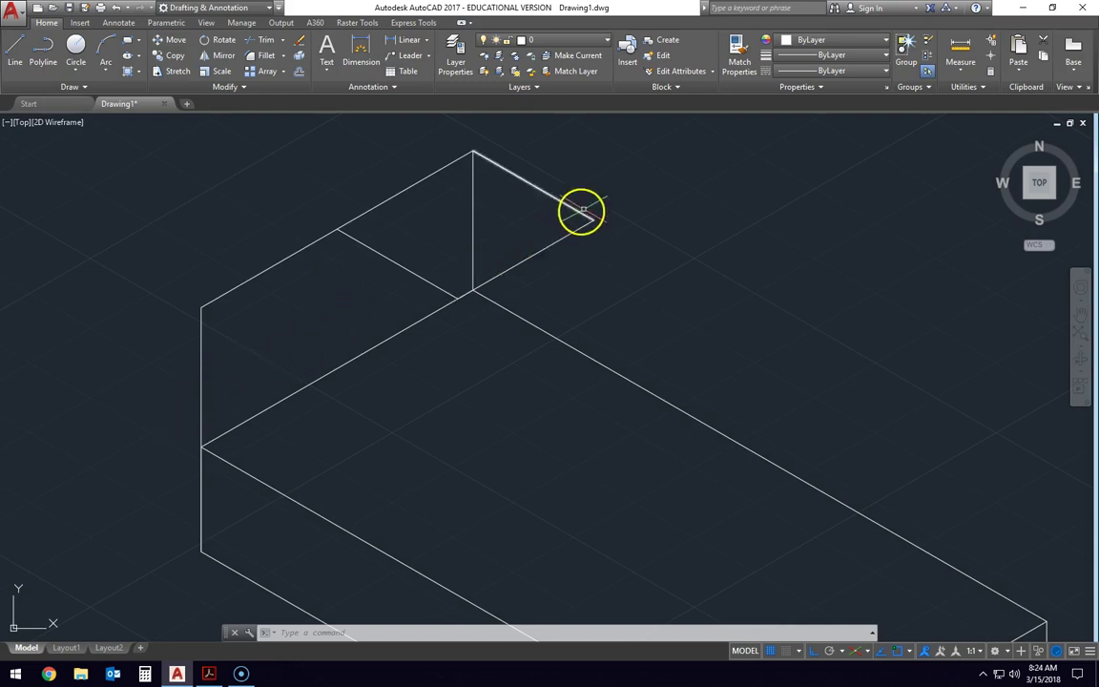
pyautogui.click(17, 48)
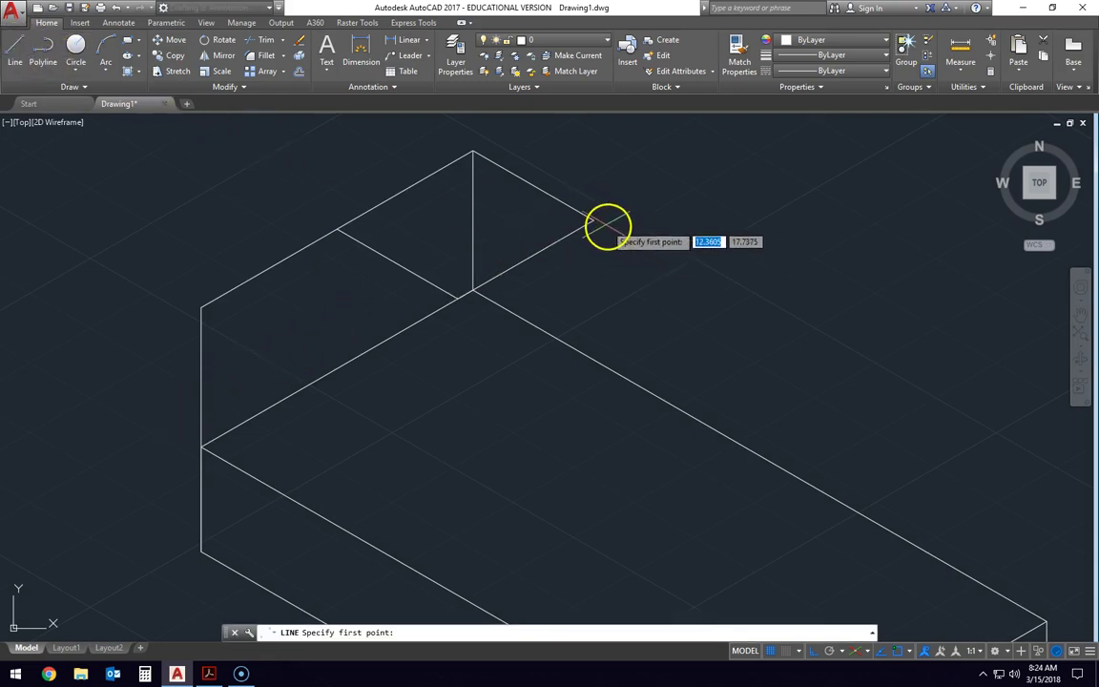
pyautogui.click(594, 220)
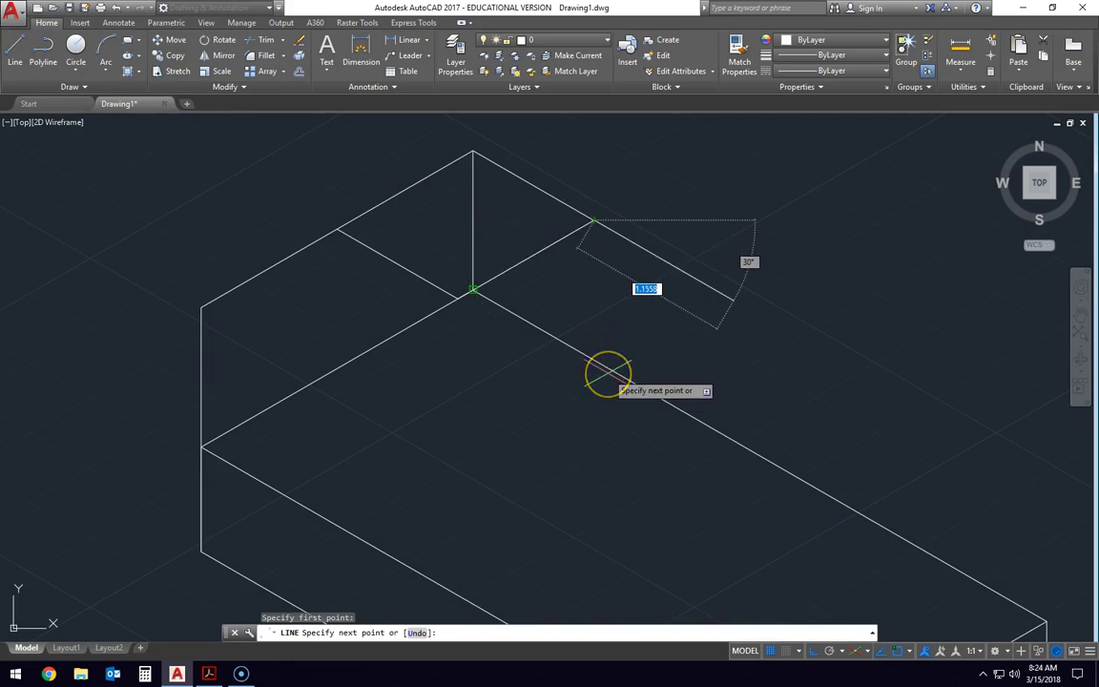
pyautogui.press('F5')
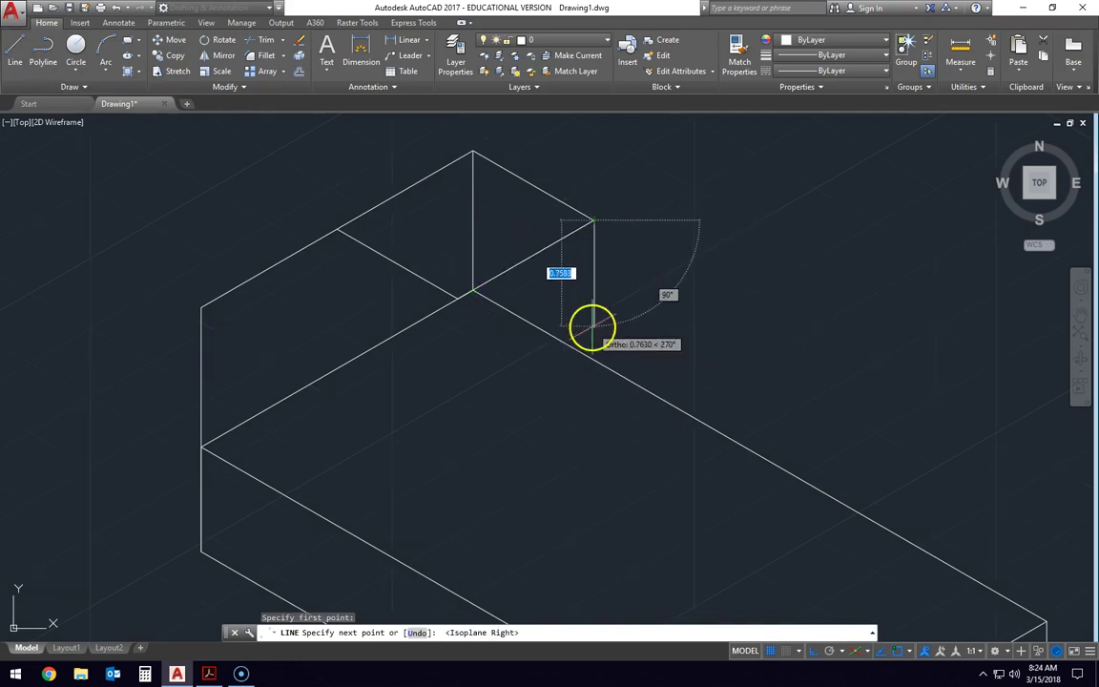
pyautogui.click(596, 408)
pyautogui.press('Escape')
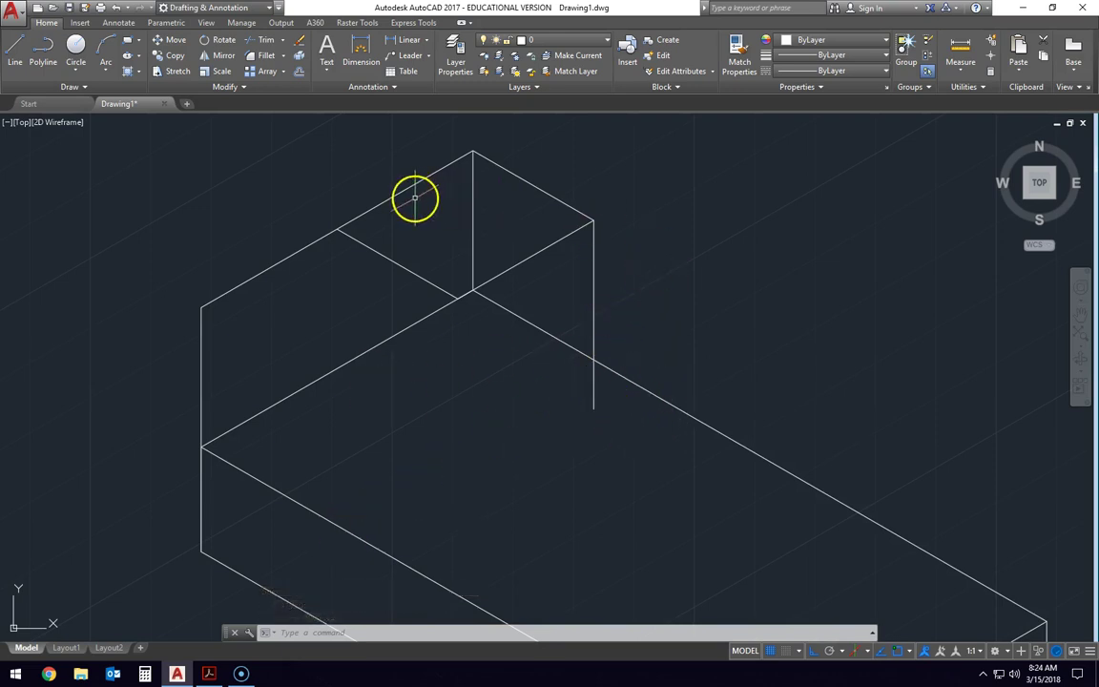
pyautogui.press('Delete')
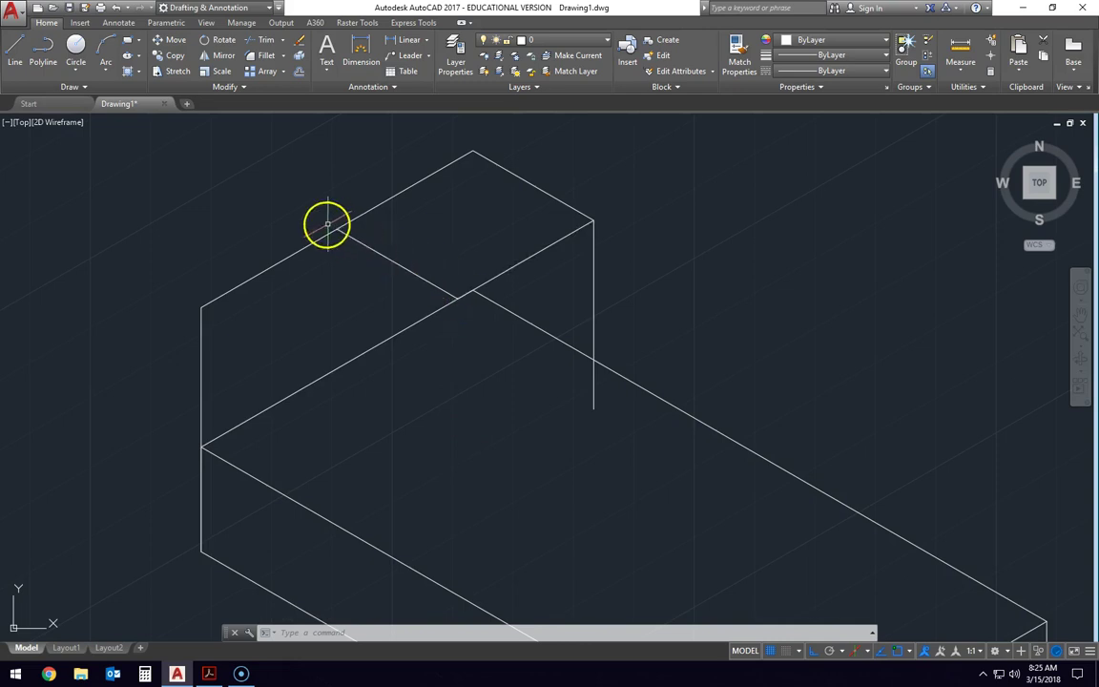
# Draw a .75 vertical line down from the midpoint of the 2.25 top edge, taking the height from the PDF in Acrobat Reader
pyautogui.hotkey('alt', 'Tab')
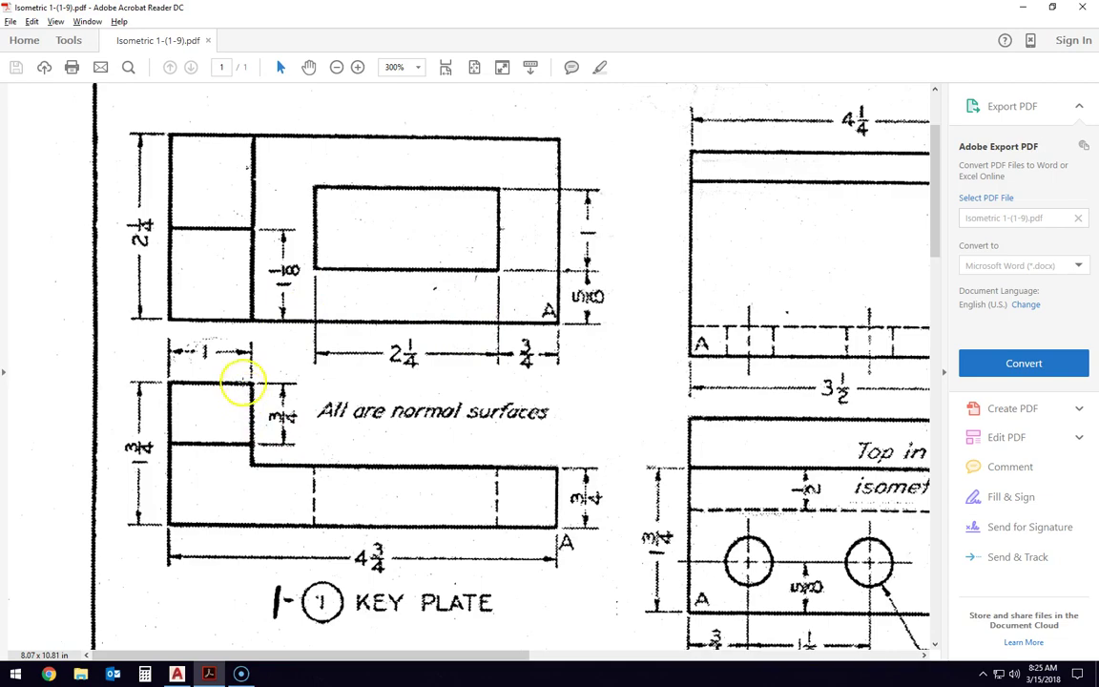
pyautogui.hotkey('alt', 'Tab')
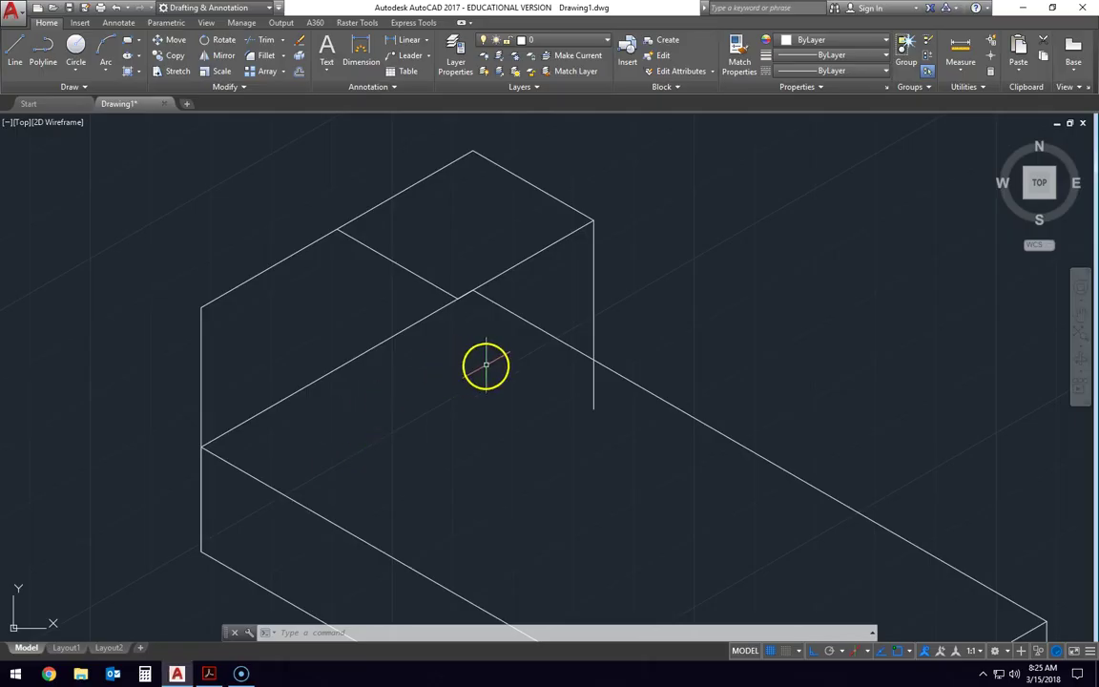
pyautogui.click(15, 50)
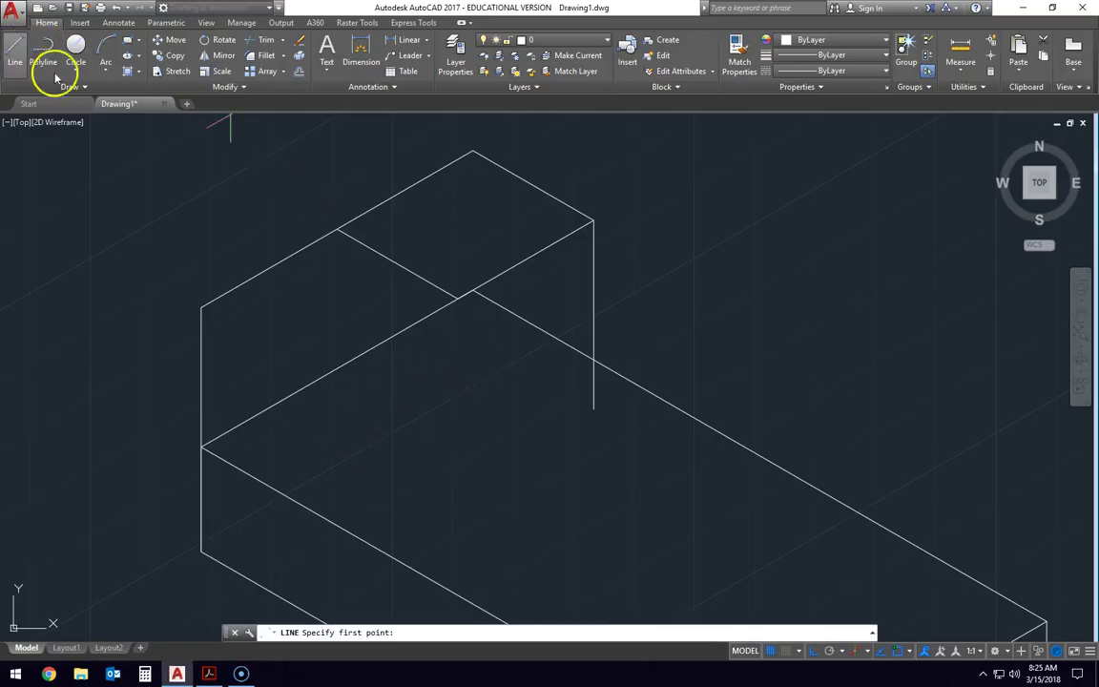
pyautogui.click(337, 230)
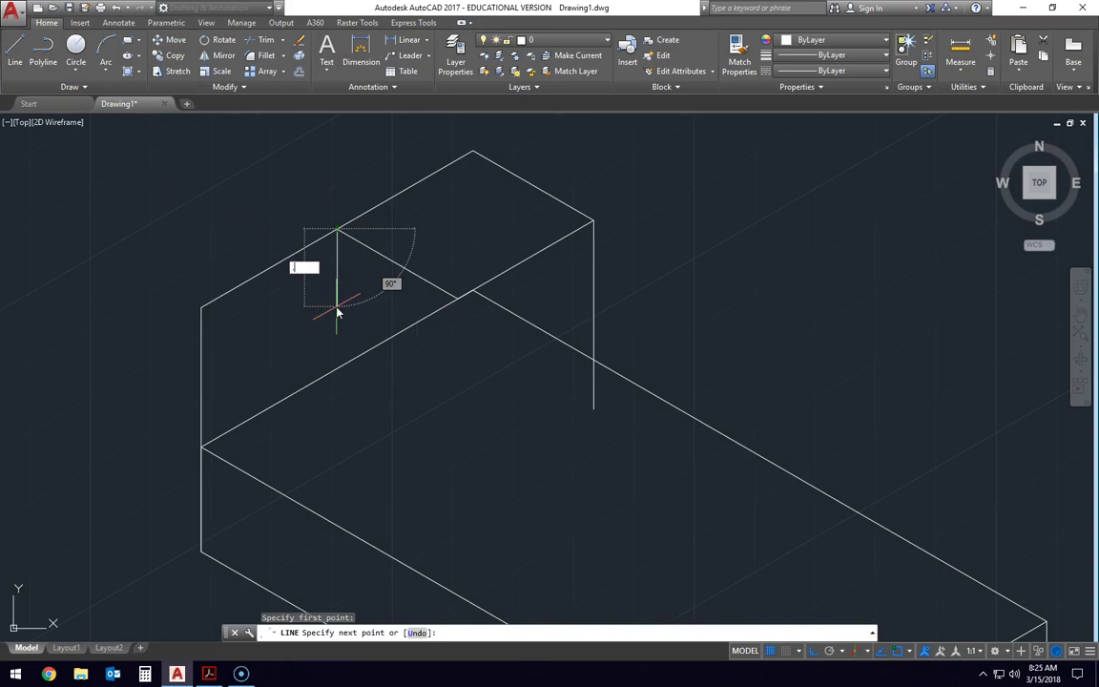
pyautogui.press('Return')
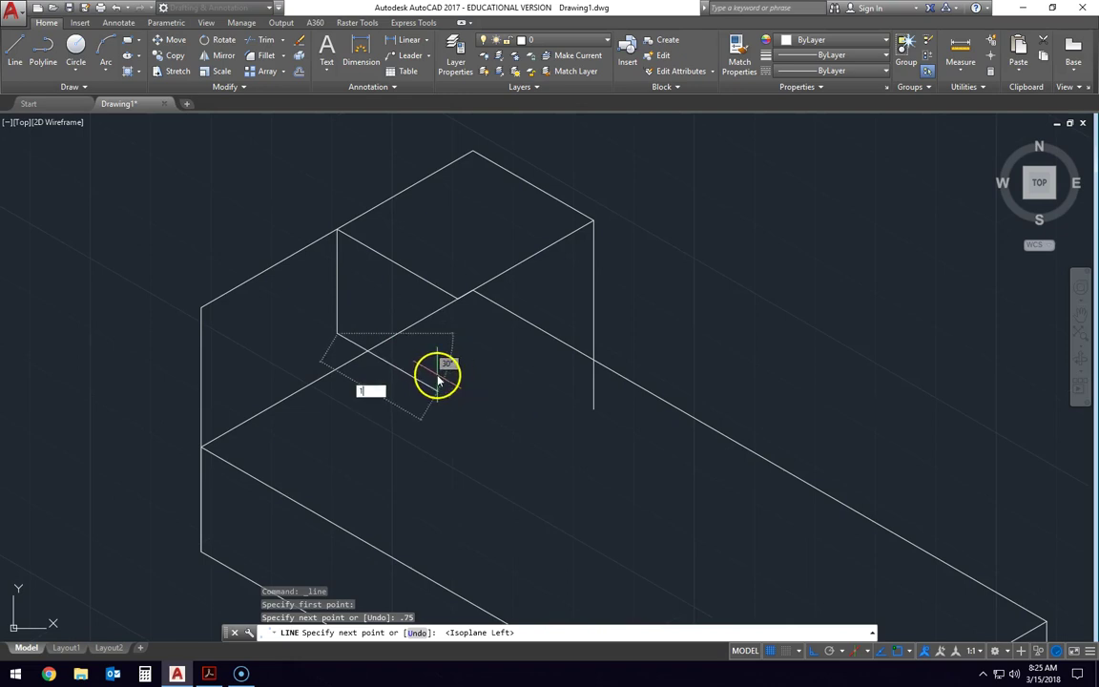
pyautogui.write('1')
pyautogui.press('Return')
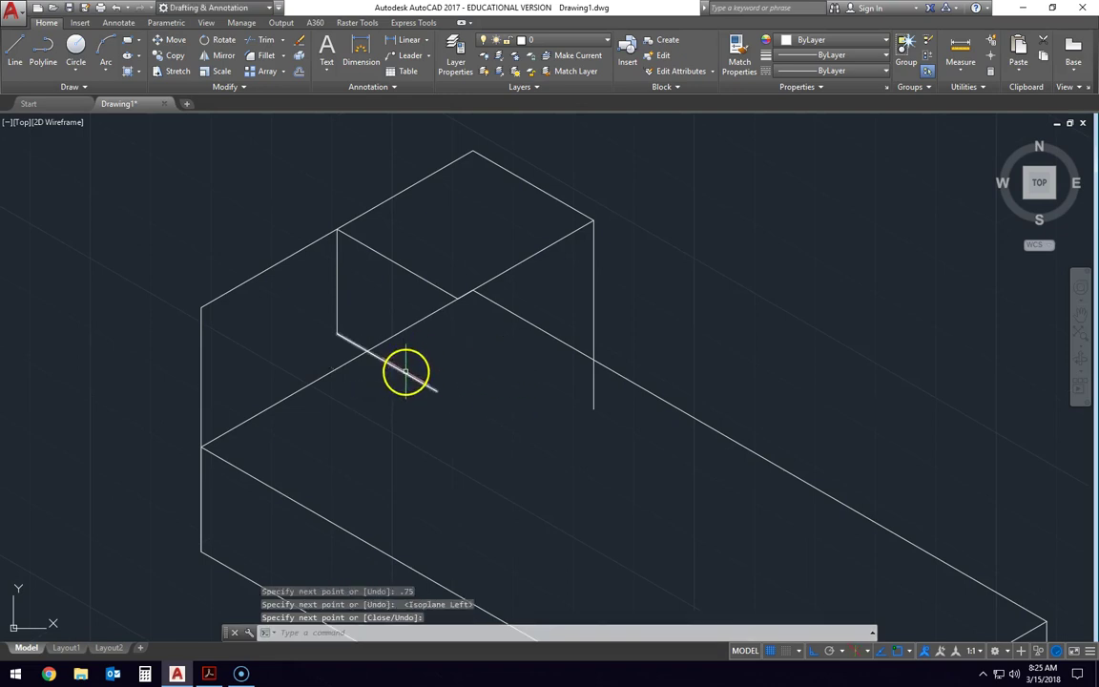
pyautogui.press('Escape')
pyautogui.click(406, 372)
pyautogui.press('Delete')
# Draw a line of length 1 at 330° on the left isoplane from the .75 line's lower end, and a vertical edge up to the raised block's front corner
pyautogui.click(12, 50)
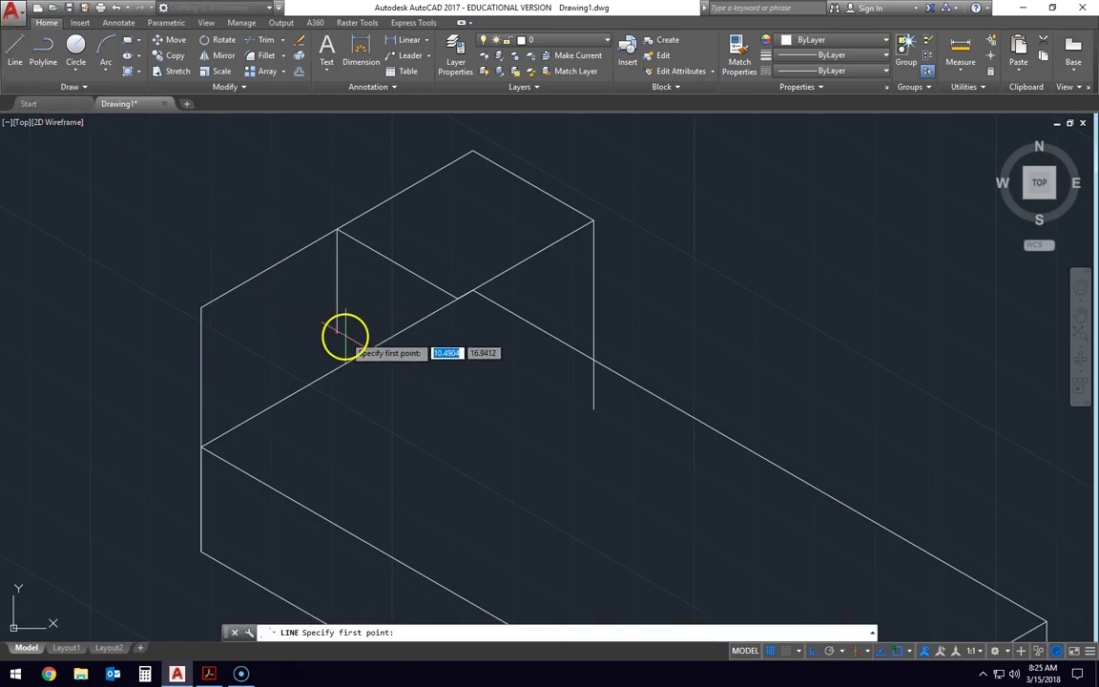
pyautogui.click(336, 332)
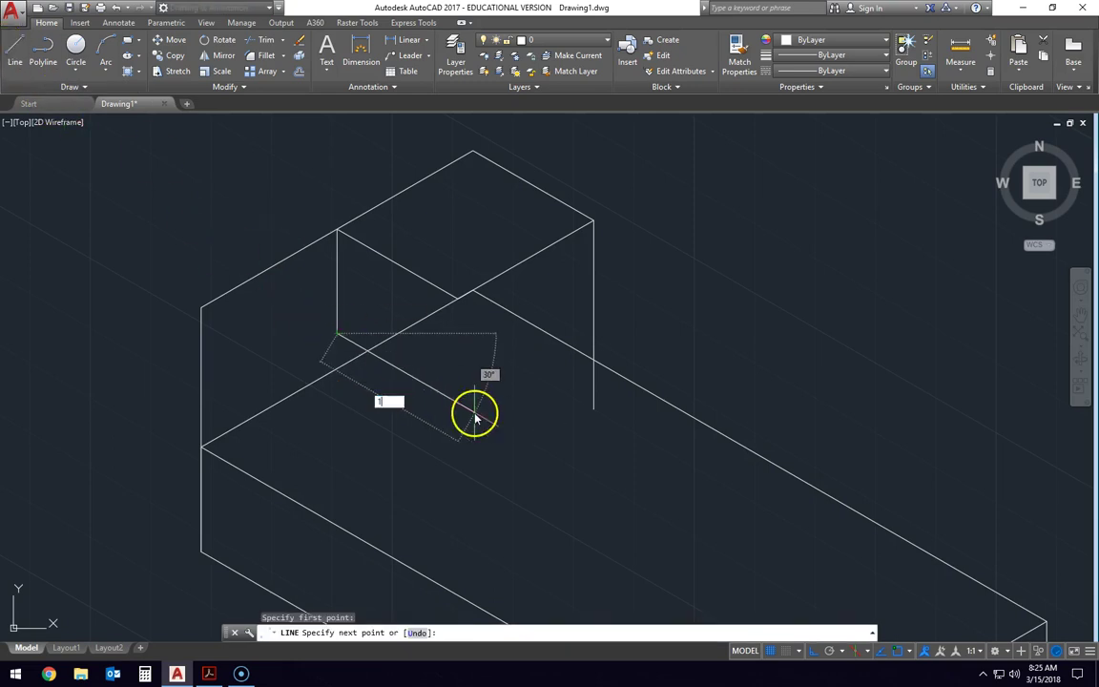
pyautogui.write('1')
pyautogui.press('Return')
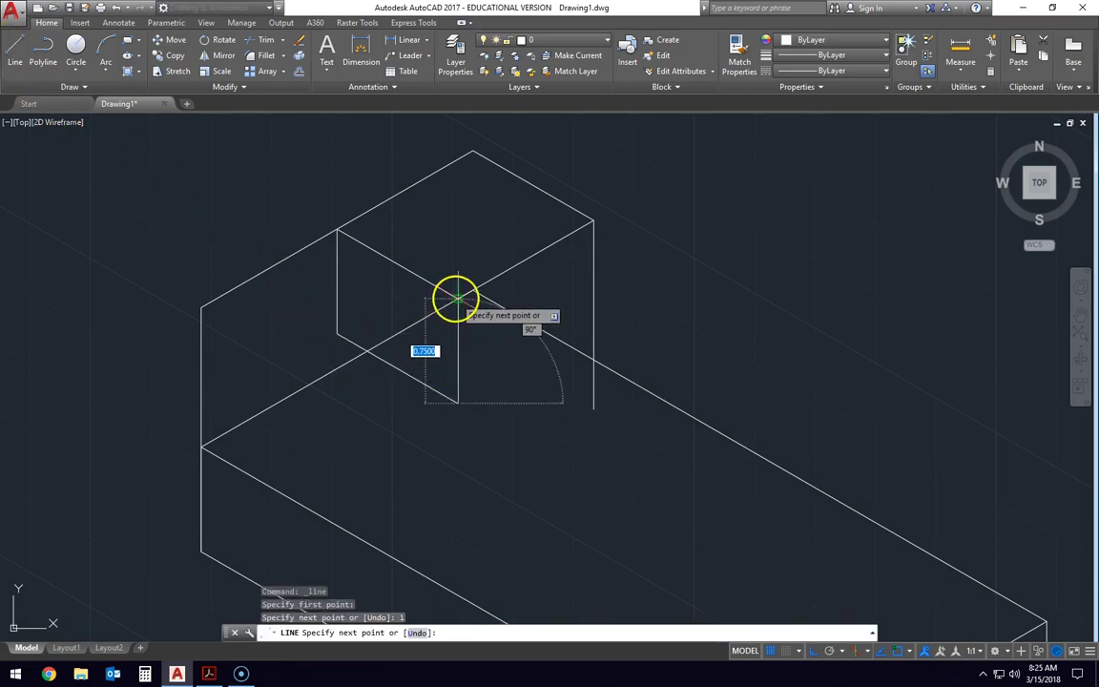
pyautogui.press('Escape')
pyautogui.press('Escape')
pyautogui.press('Escape')
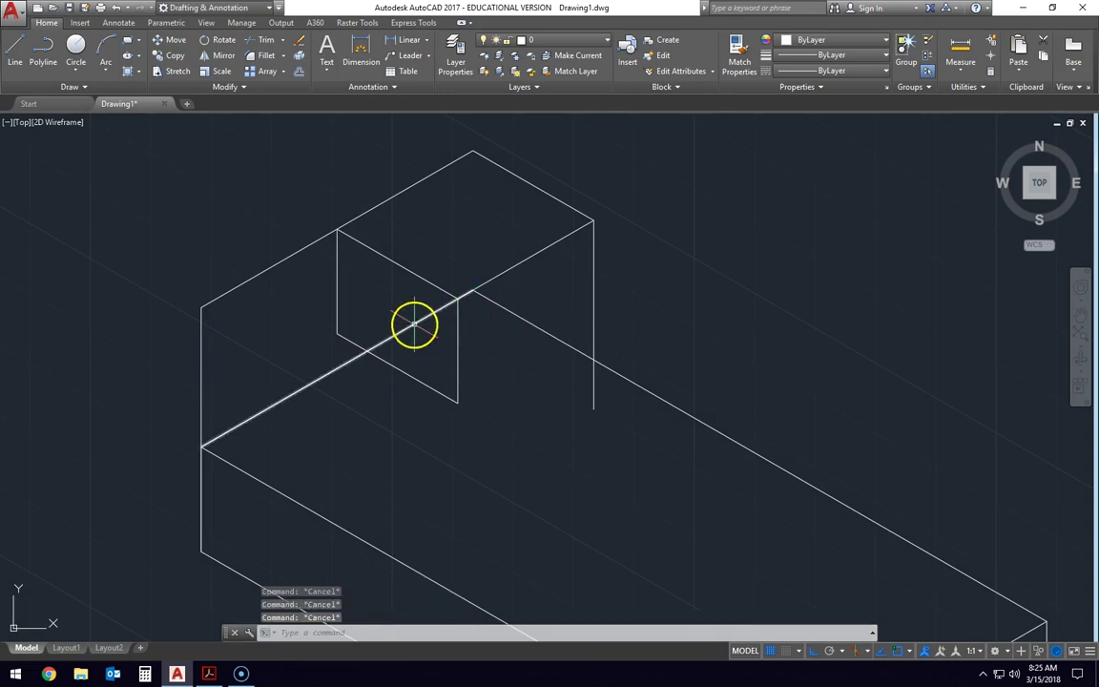
# Delete the plate's top end edge that crosses the raised block
pyautogui.click(410, 326)
pyautogui.press('Delete')
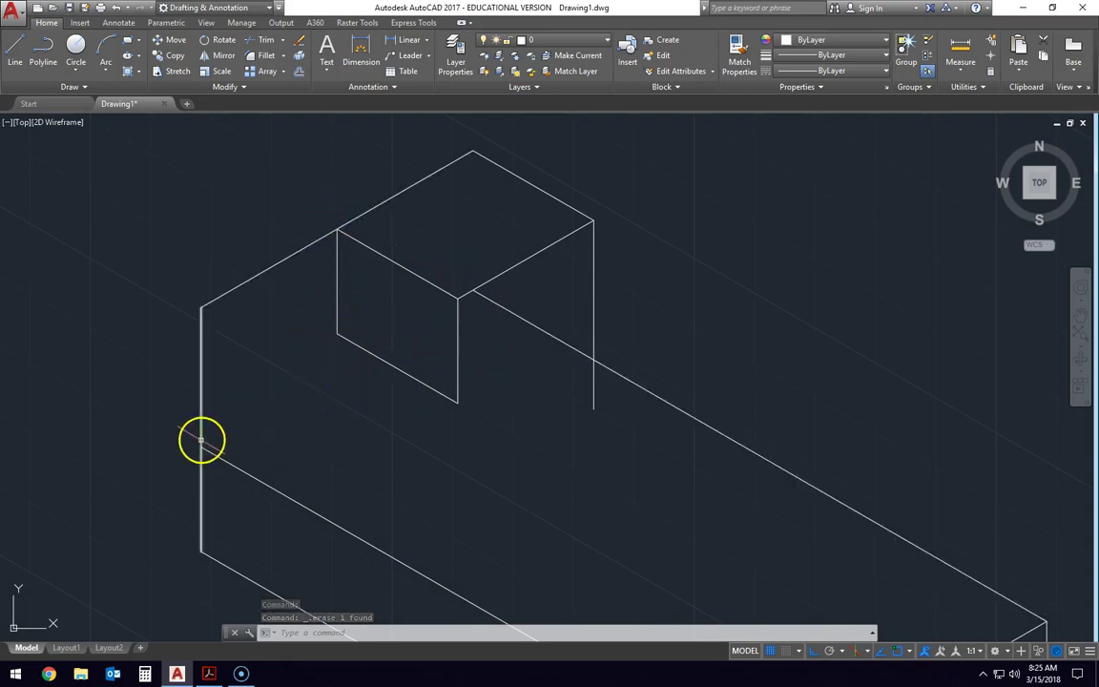
pyautogui.click(335, 338)
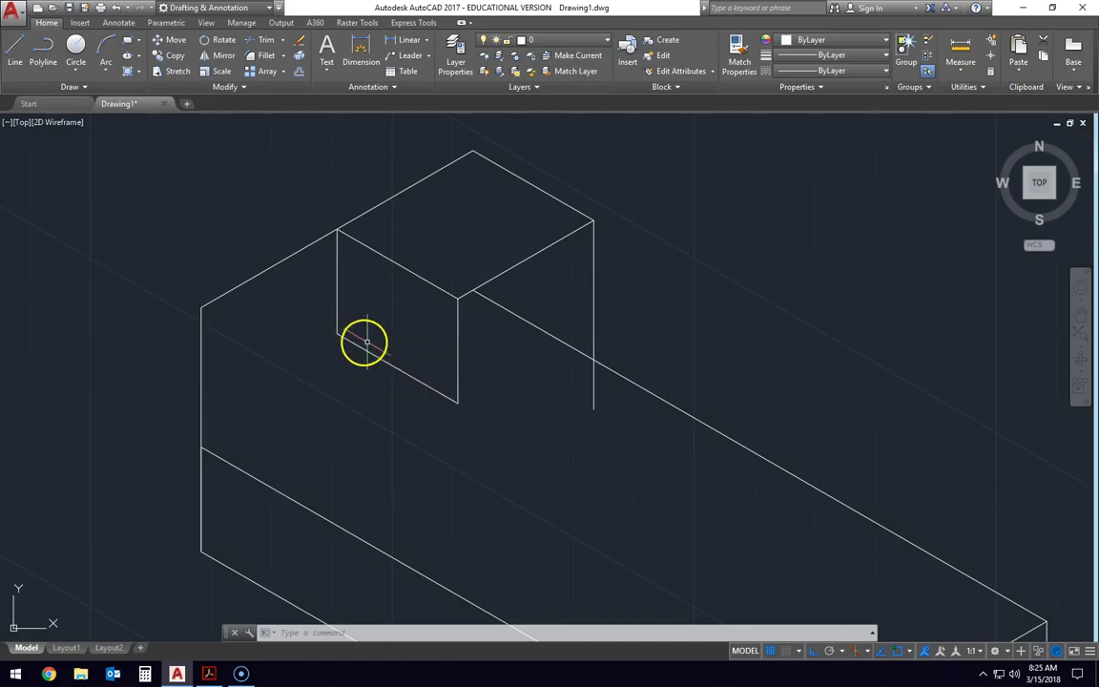
# Check the PDF in Acrobat Reader, try a top-isoplane line from the step's inner corner to the left vertical edge, and delete it
pyautogui.hotkey('alt', 'Tab')
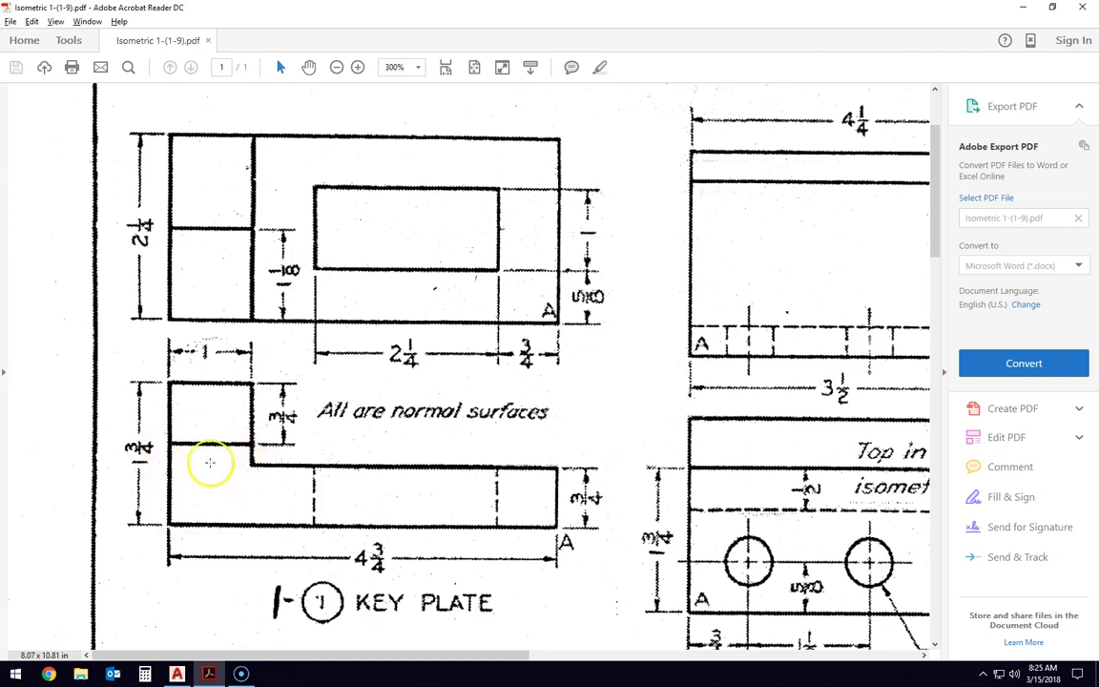
pyautogui.hotkey('alt', 'Tab')
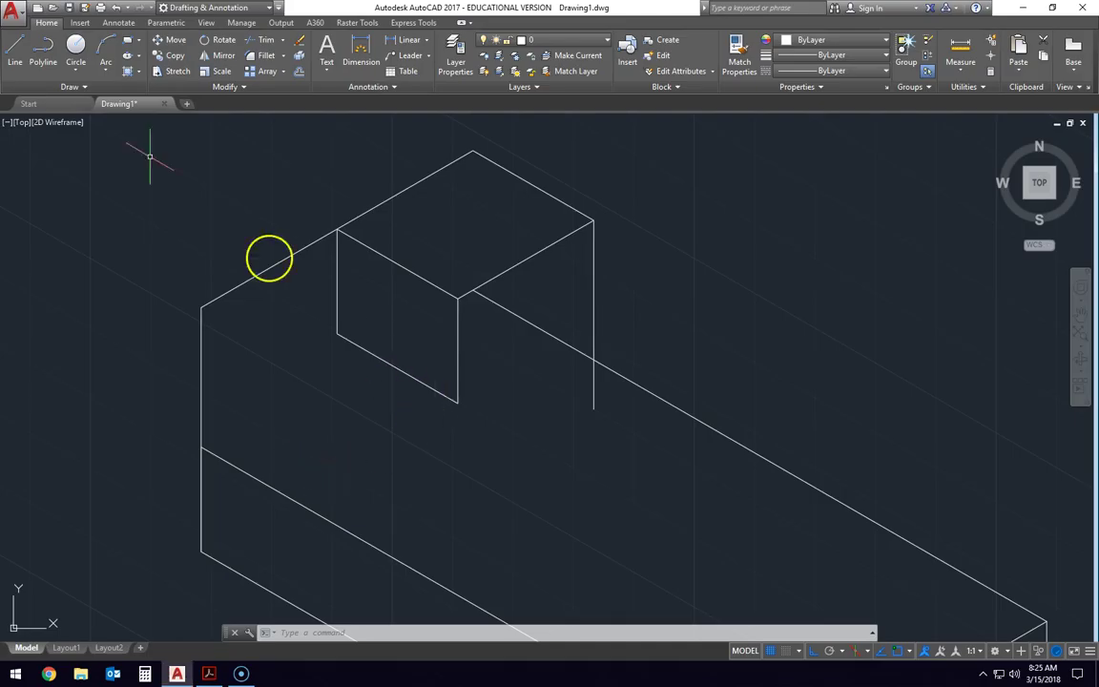
pyautogui.click(15, 50)
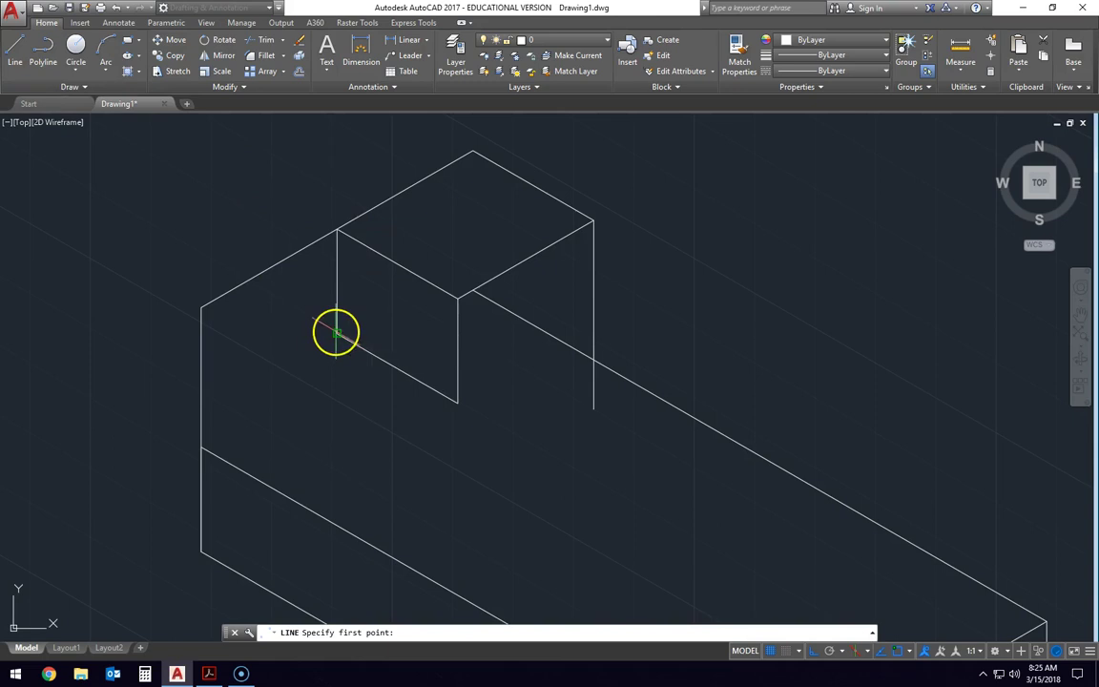
pyautogui.click(336, 333)
pyautogui.press('F5')
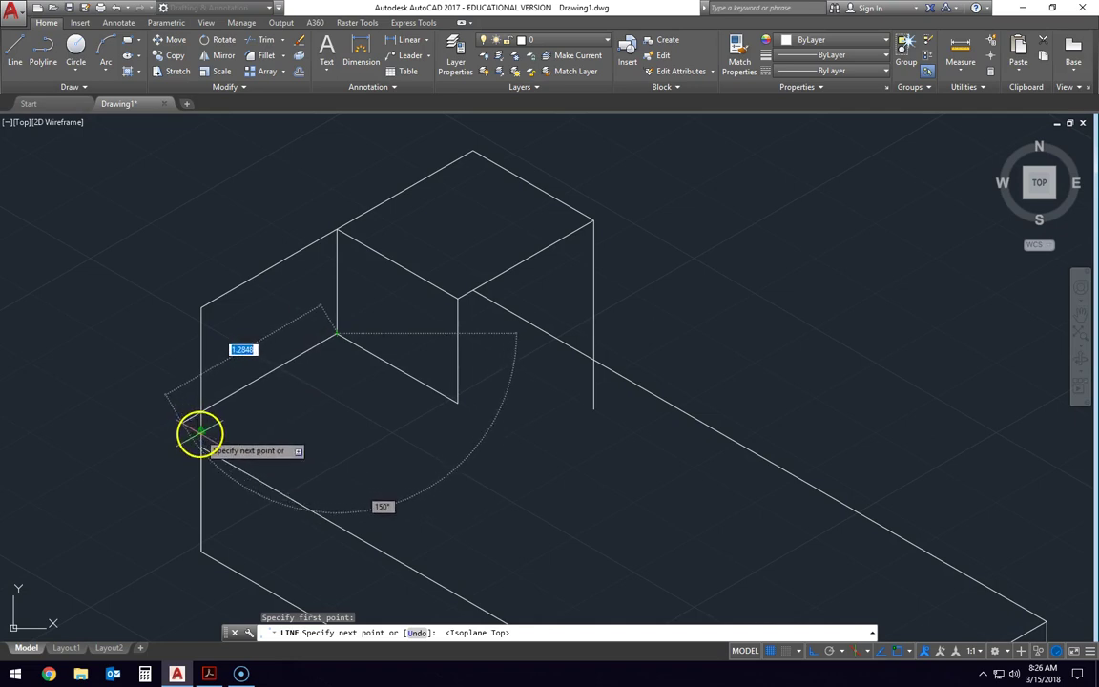
pyautogui.click(200, 431)
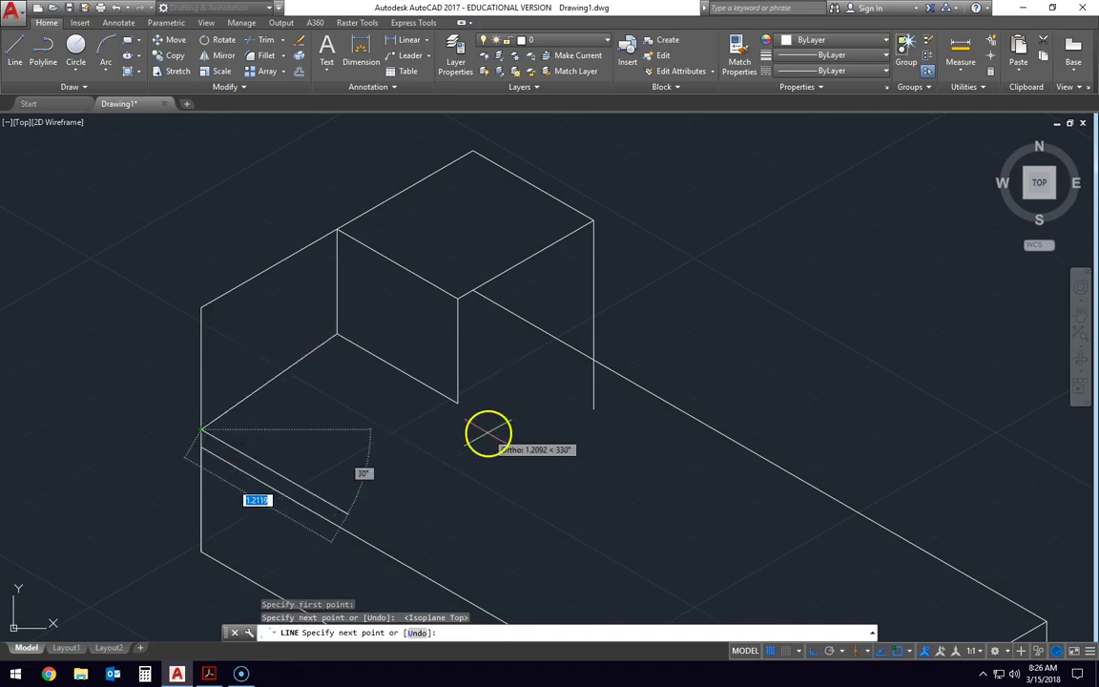
pyautogui.press('Escape')
pyautogui.press('Escape')
pyautogui.click(263, 386)
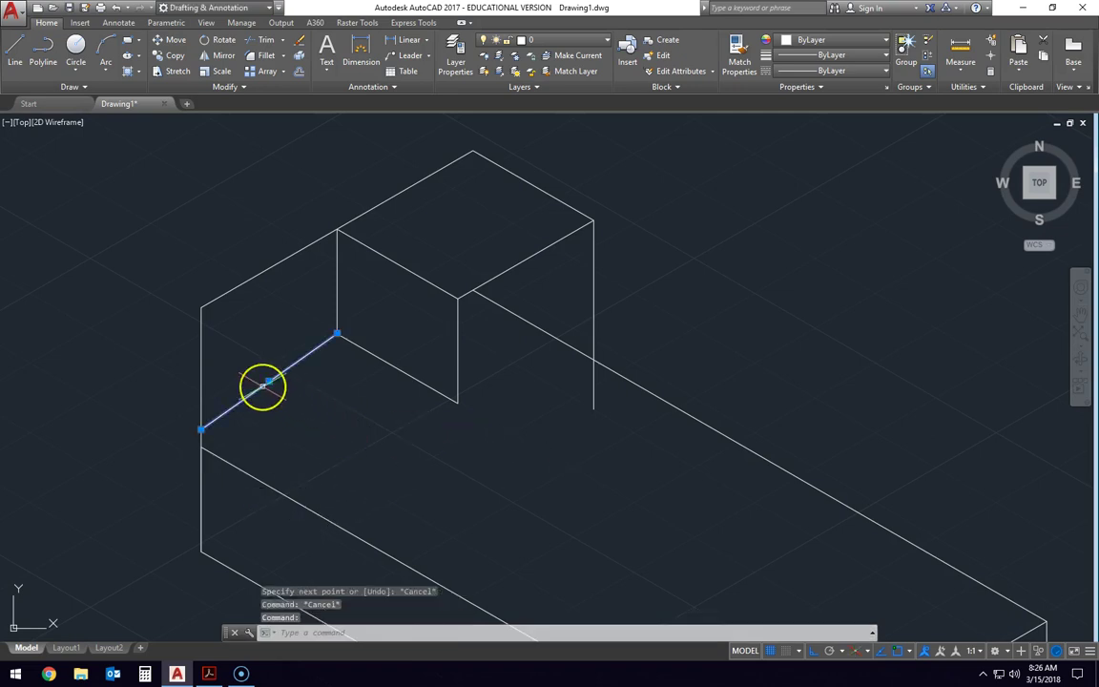
pyautogui.press('Delete')
# Draw a line about 1.89 long at 210° on the top isoplane from the step's inner corner past the left vertical edge
pyautogui.click(16, 61)
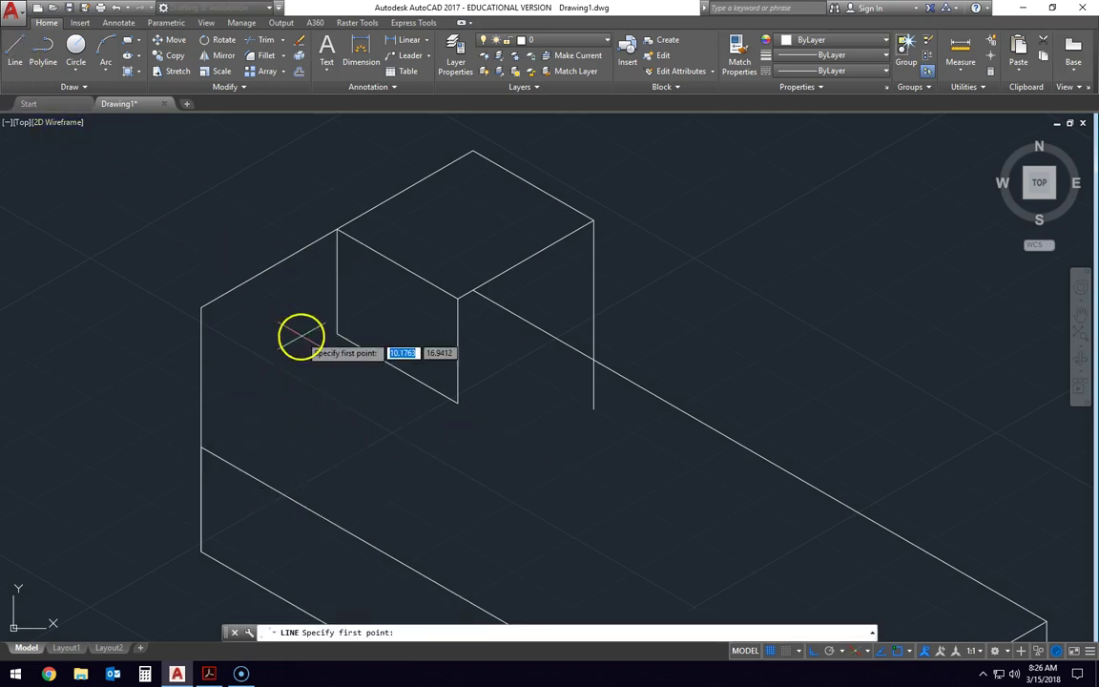
pyautogui.click(337, 334)
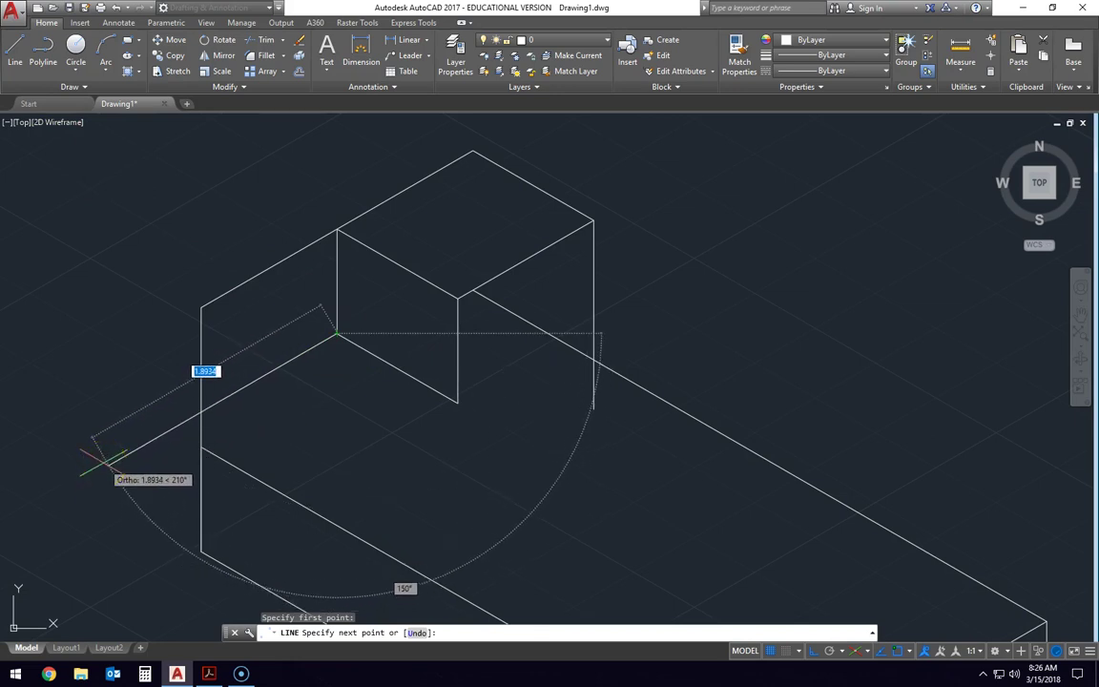
pyautogui.click(105, 460)
pyautogui.press('Escape')
pyautogui.press('Escape')
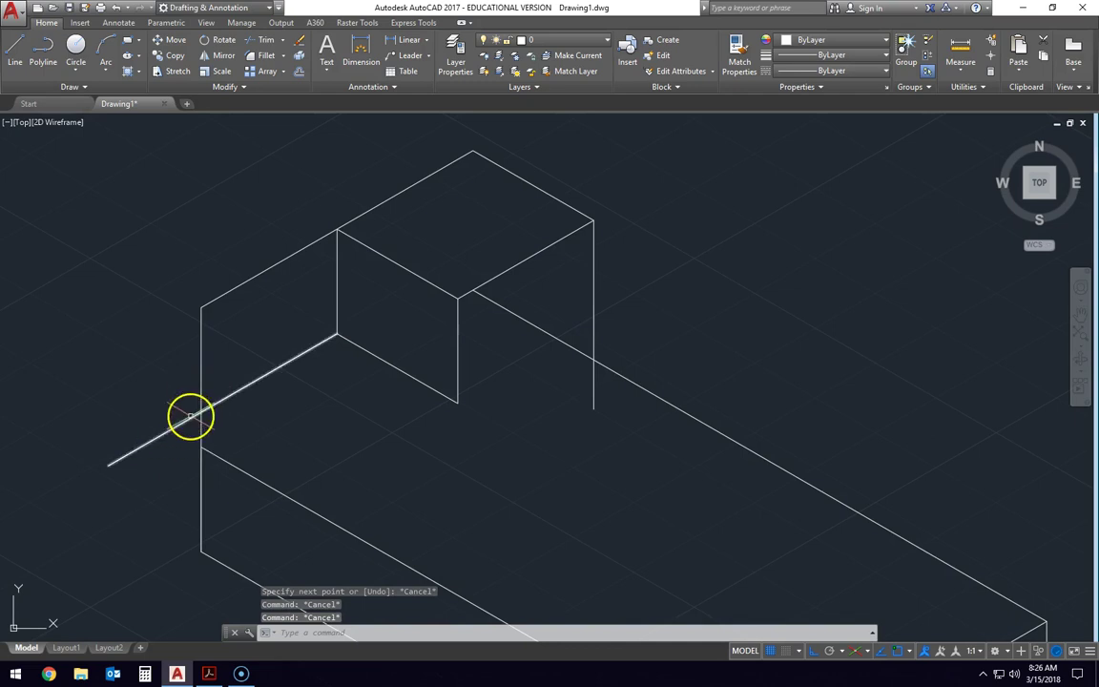
# Draw a parallel line on the top isoplane from the lower end of the raised block's front vertical edge past the plate's long front top edge
pyautogui.click(14, 46)
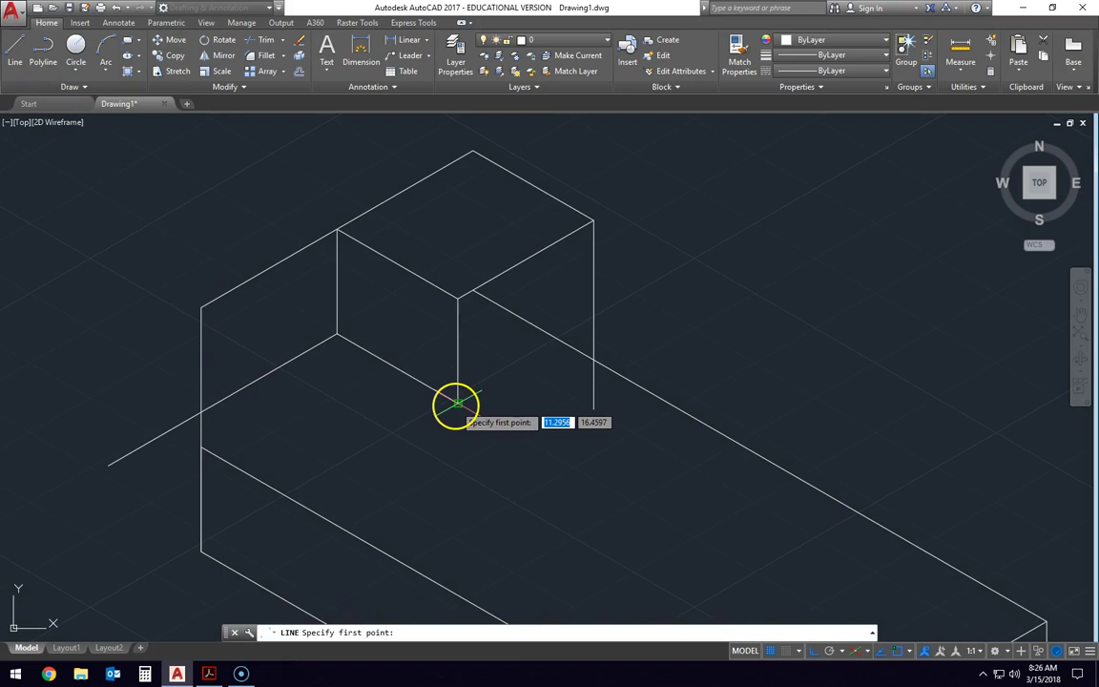
pyautogui.click(457, 403)
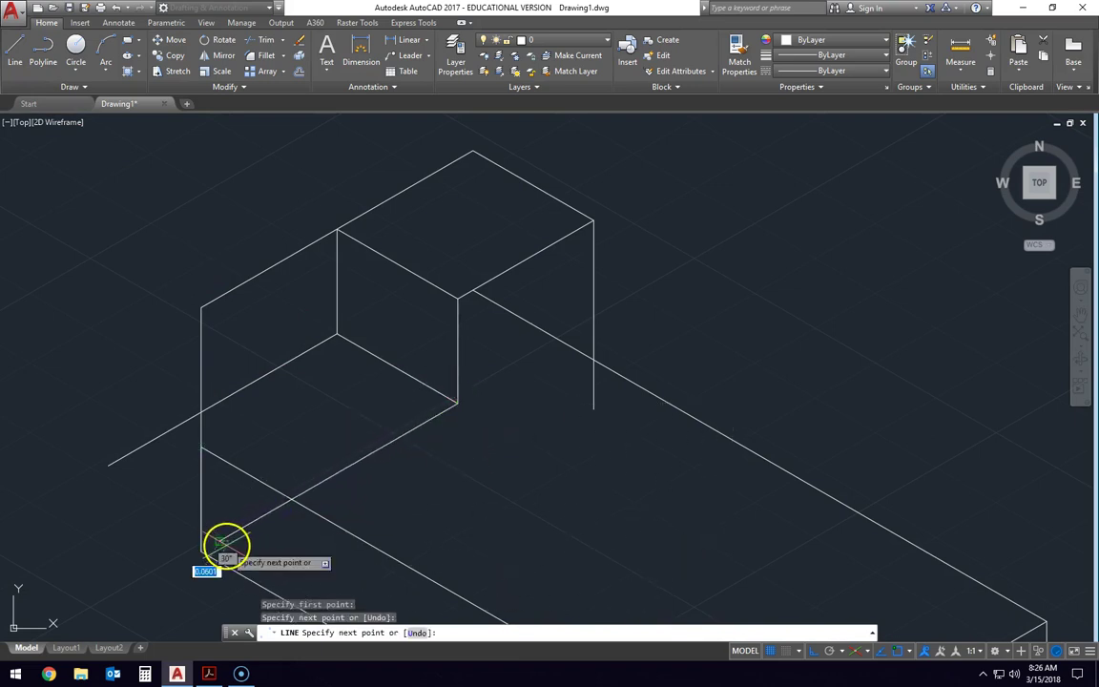
pyautogui.click(220, 540)
pyautogui.press('Escape')
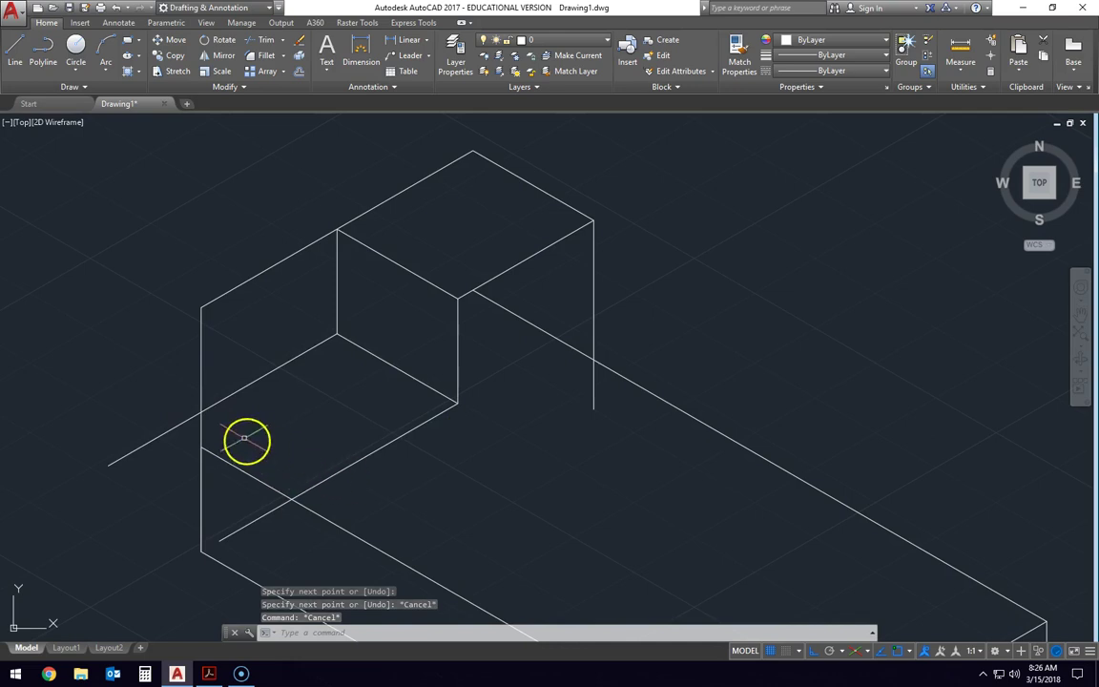
# Draw a line about 1.45 long at 330° from where the step's rear line crosses the left vertical edge, past the step's front line
pyautogui.click(16, 48)
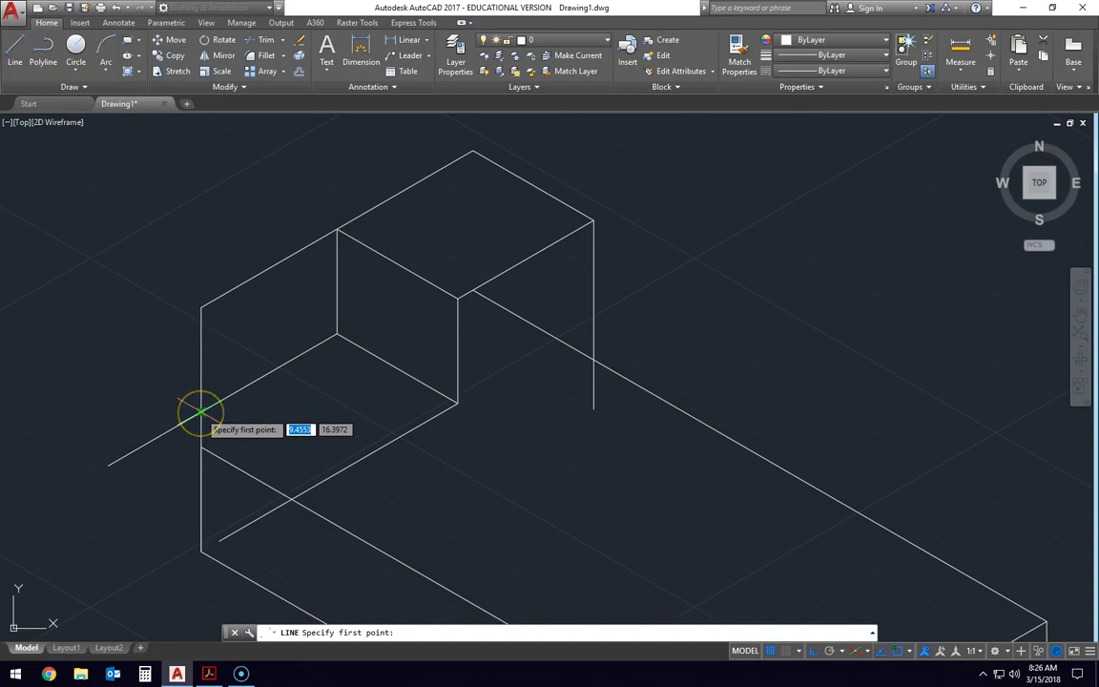
pyautogui.click(201, 412)
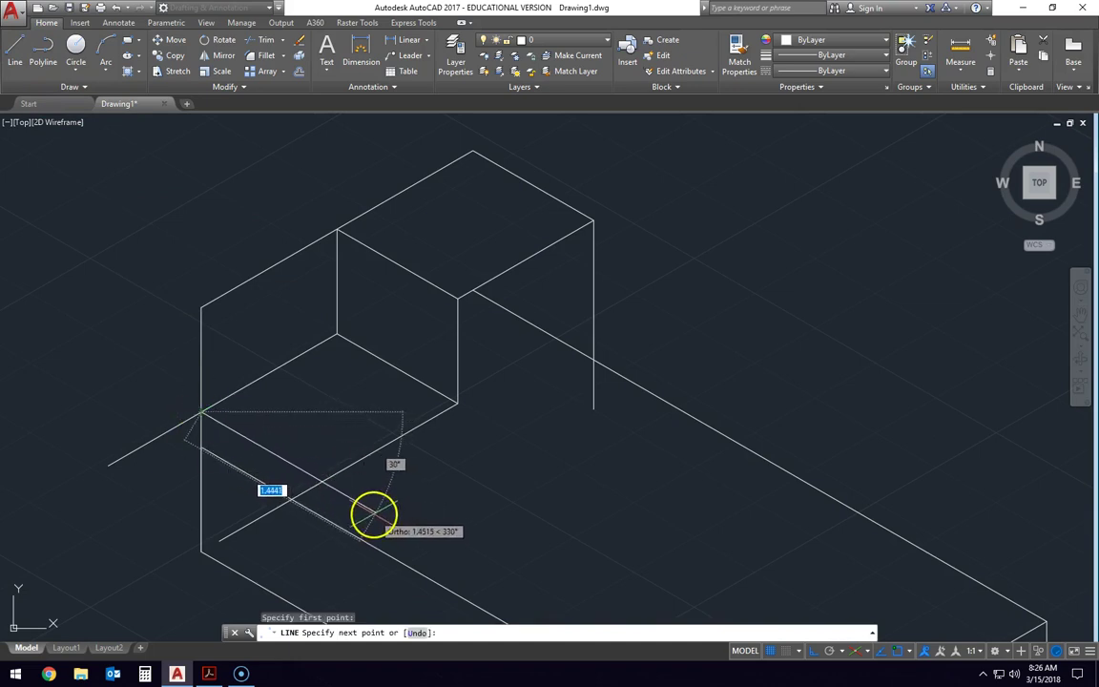
pyautogui.click(372, 513)
pyautogui.press('Escape')
pyautogui.press('Escape')
pyautogui.press('Escape')
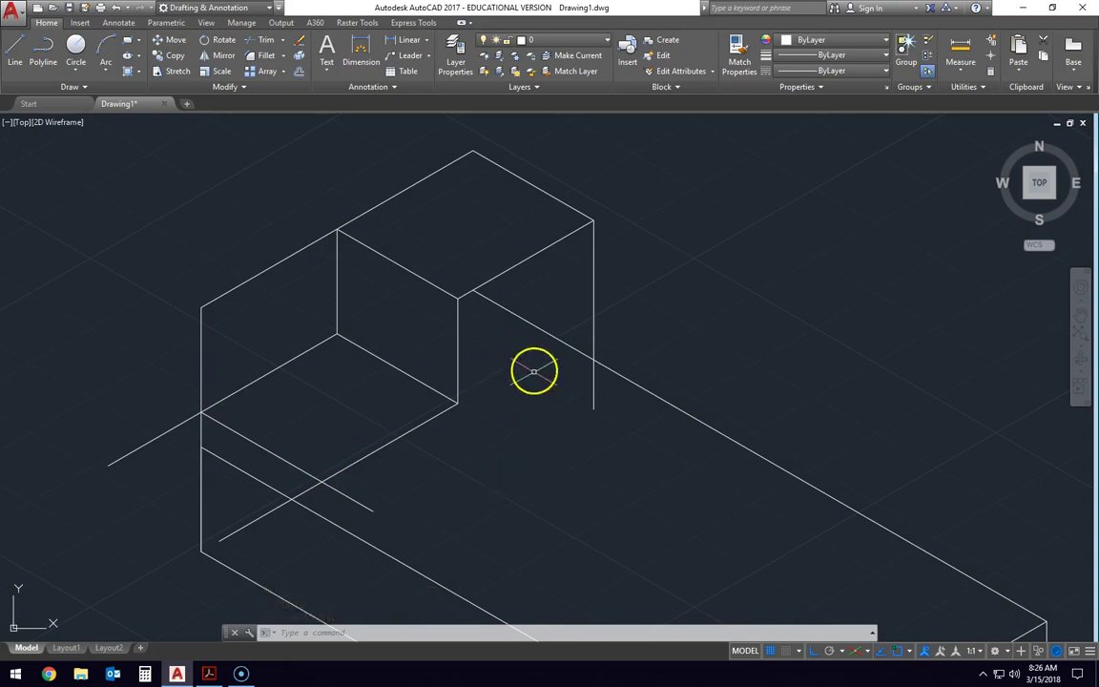
# Draw a vertical line about 0.51 long on the right isoplane, down from the step's front corner past the plate's front top edge
pyautogui.moveTo(534, 372); pyautogui.dragTo(544, 319, button='middle')
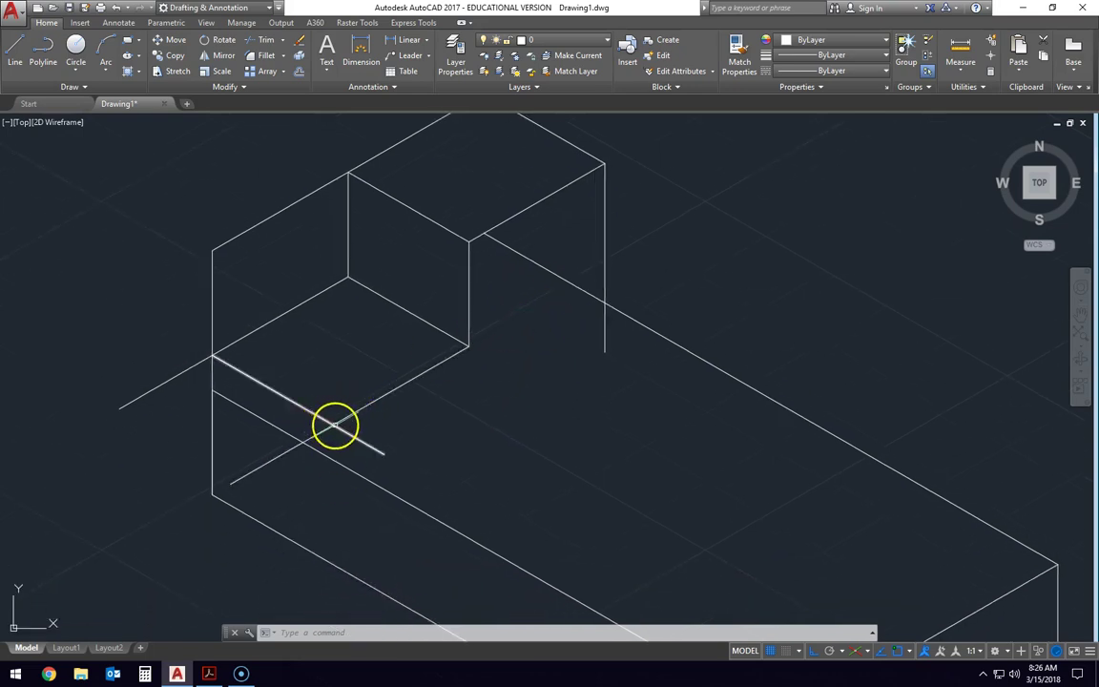
pyautogui.click(16, 53)
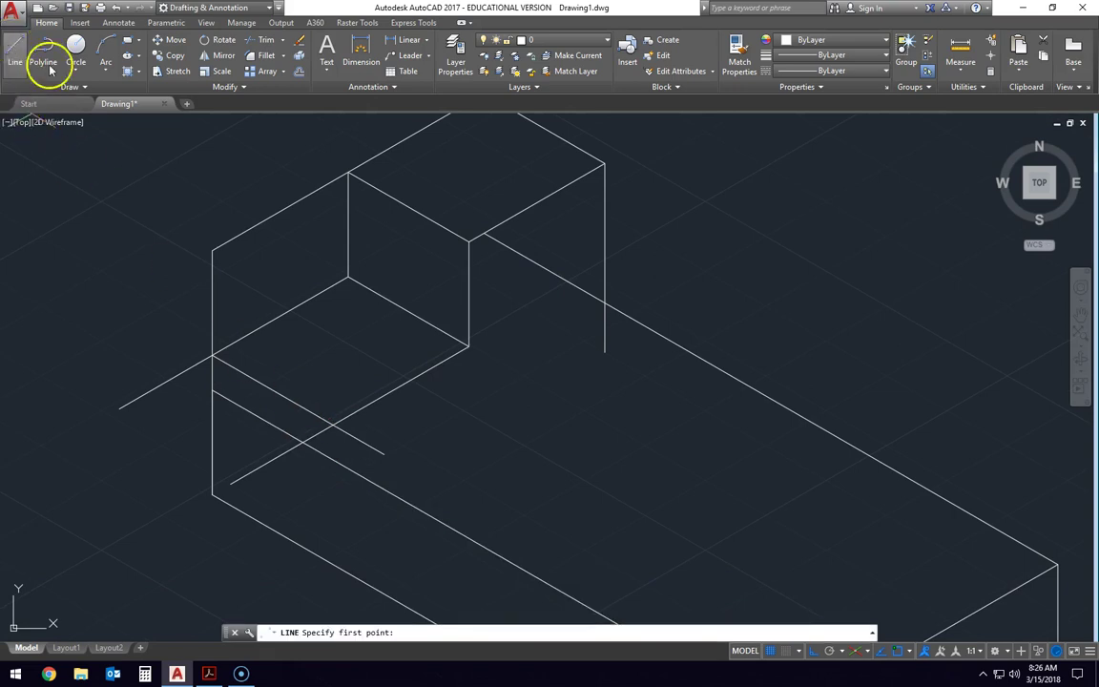
pyautogui.click(332, 424)
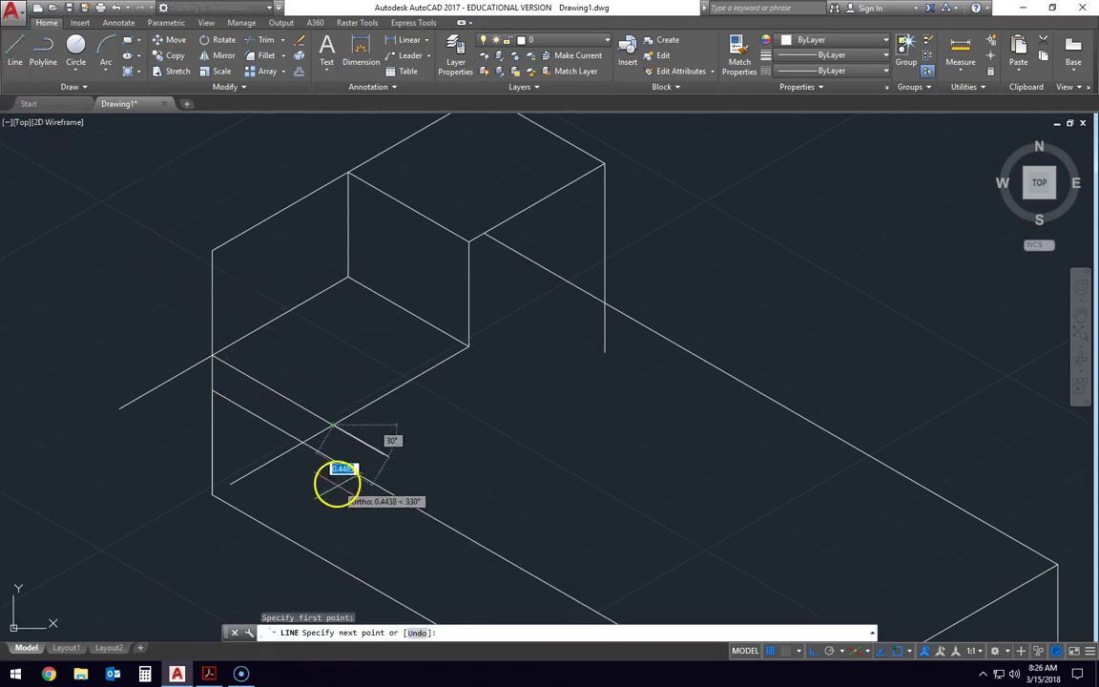
pyautogui.press('F5')
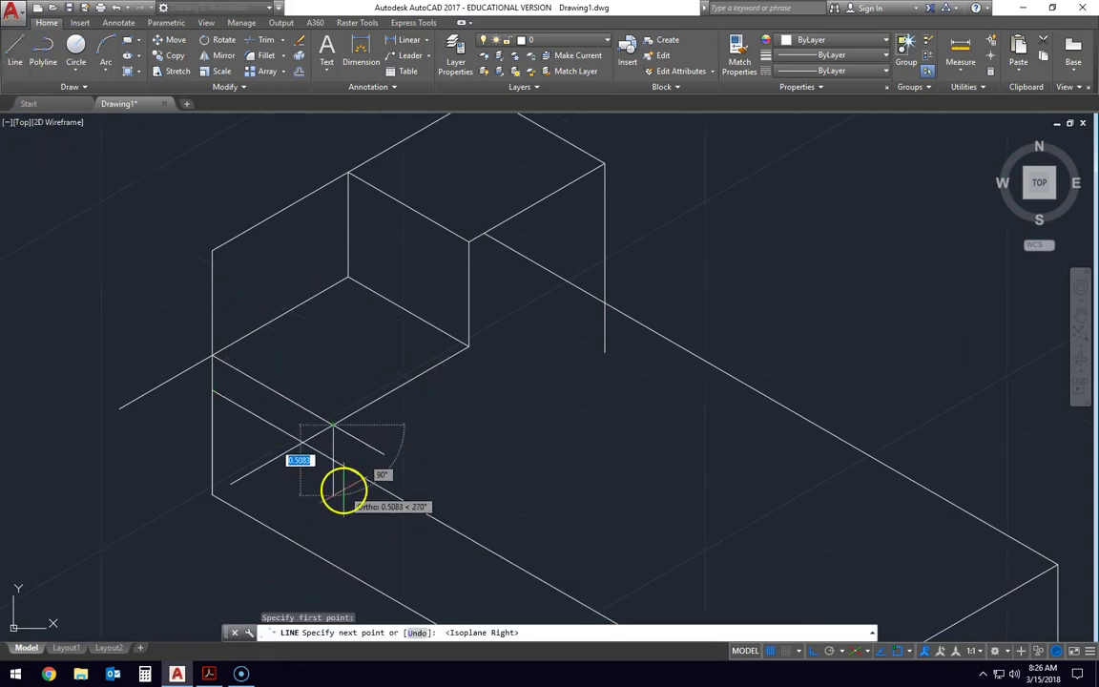
pyautogui.click(343, 491)
pyautogui.press('Escape')
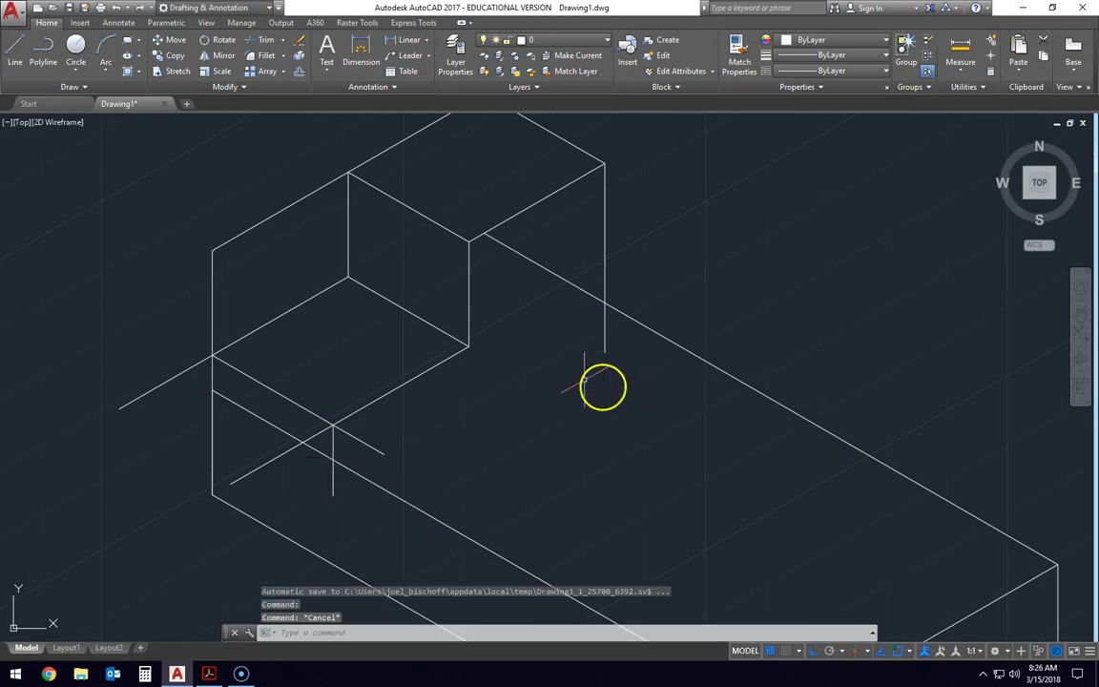
# Trim away the top and vertical edges above the lower step, and the line end overhanging the left vertical edge
pyautogui.moveTo(587, 387)
pyautogui.mouseDown(button='middle')
pyautogui.moveTo(601, 410)
pyautogui.moveTo(567, 325)
pyautogui.mouseUp(button='middle')
pyautogui.scroll(-2, 603, 400)
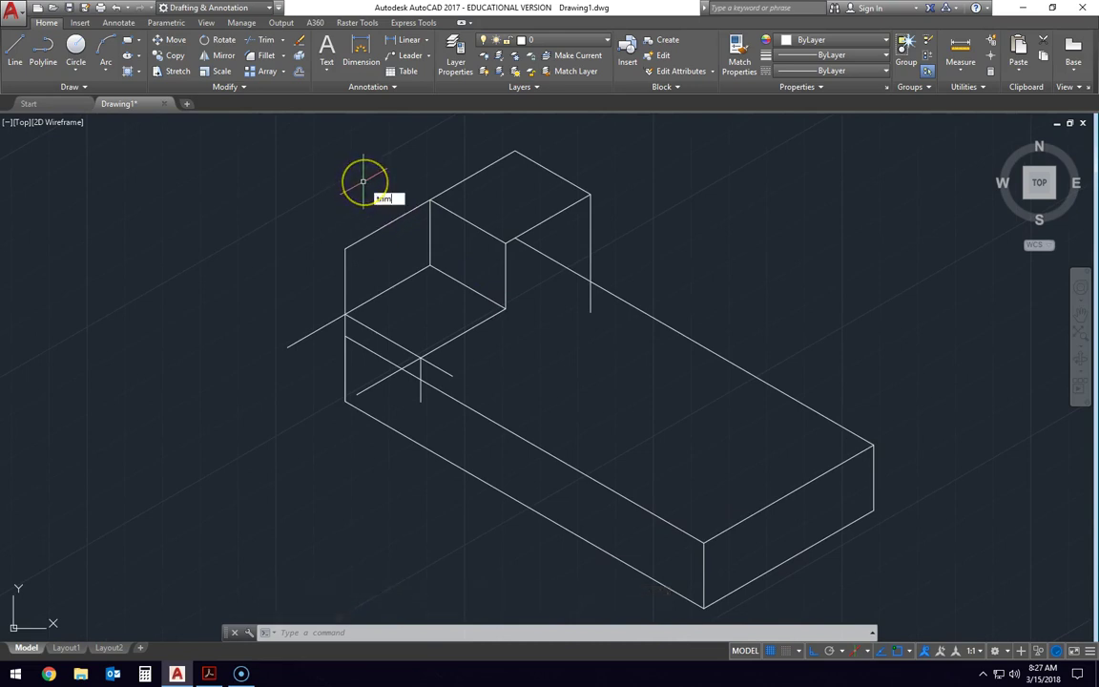
pyautogui.press('Return')
pyautogui.press('Return')
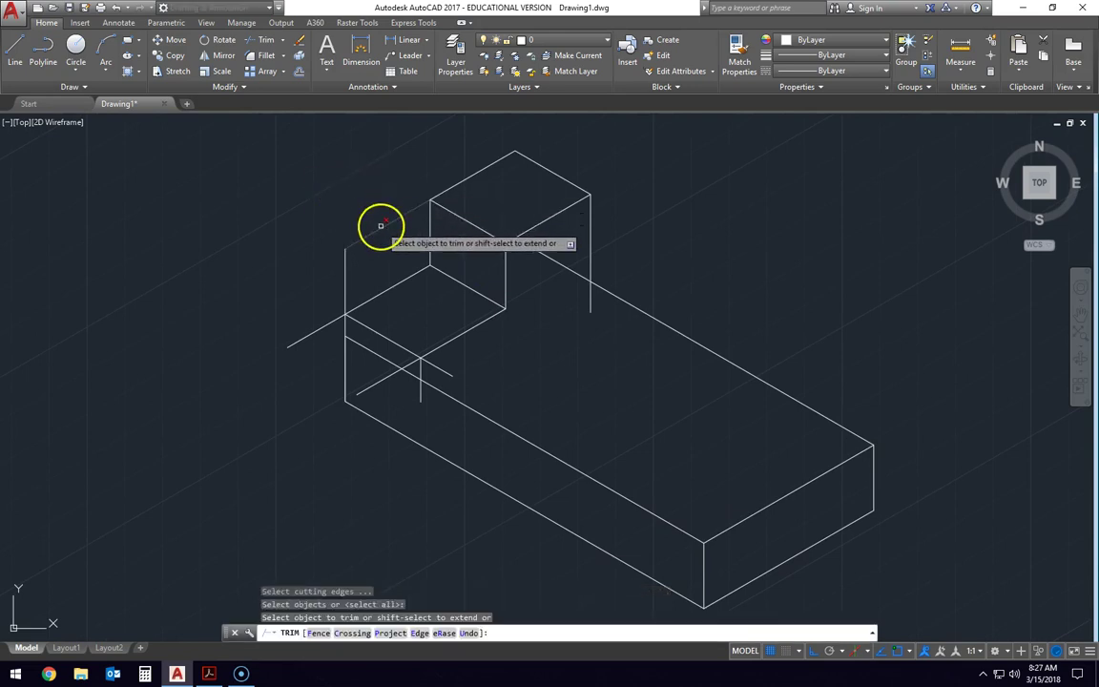
pyautogui.click(345, 279)
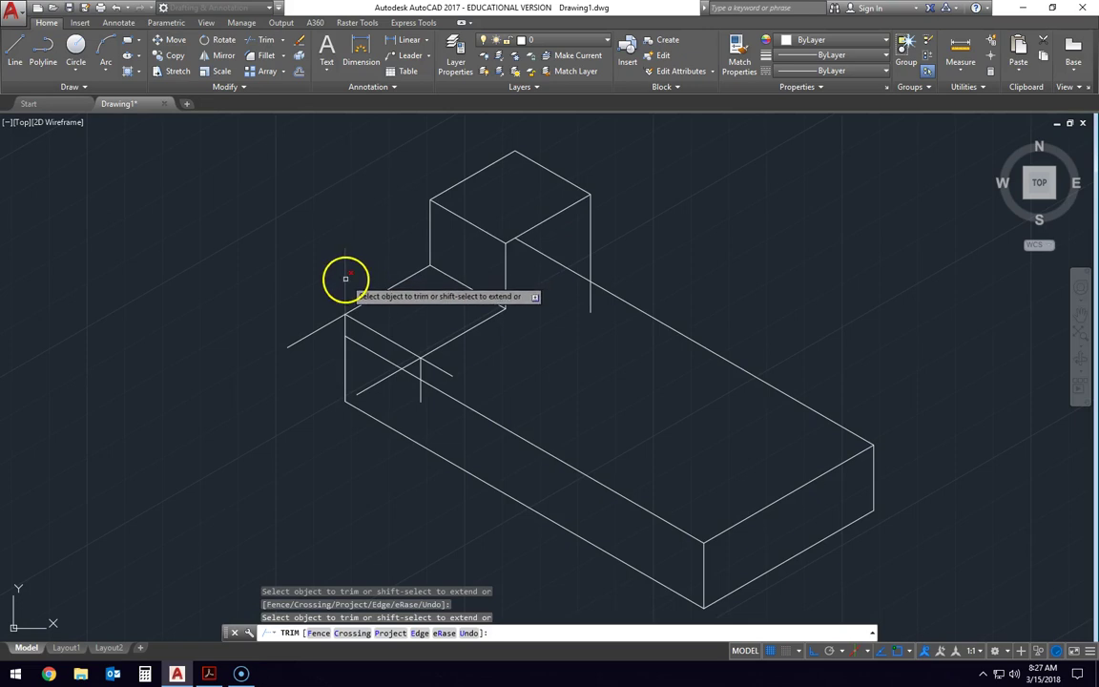
pyautogui.click(307, 337)
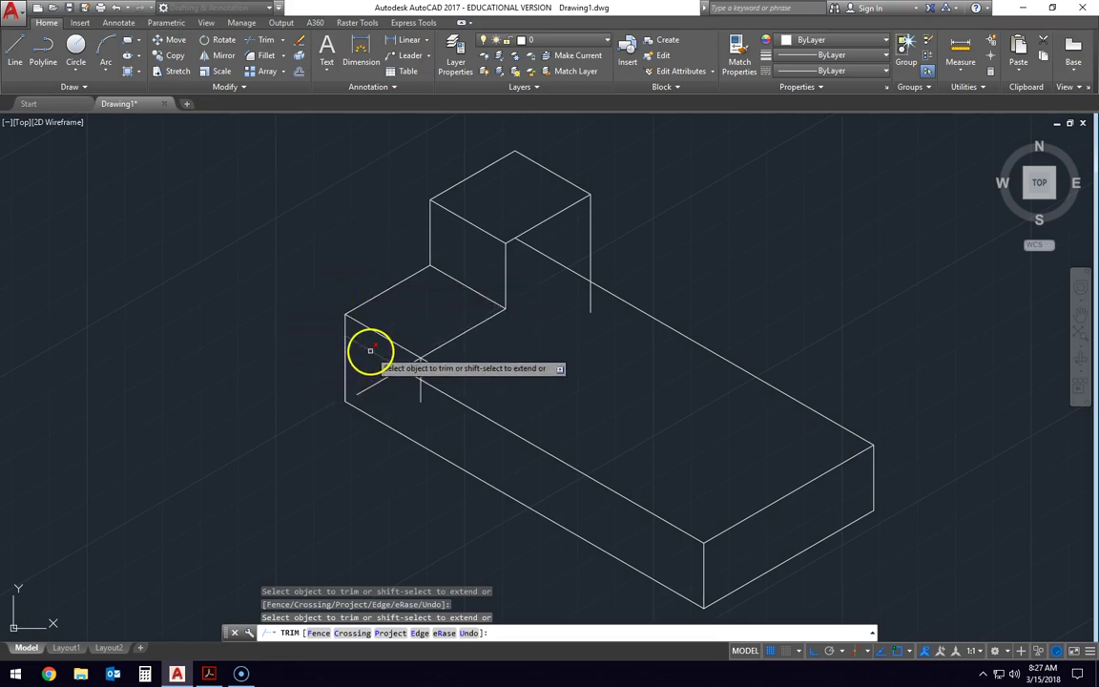
# Trim the excess lines around the lower step's front corner, the overhanging rear vertical line, and the plate's rear edge hidden behind the raised block
pyautogui.click(387, 377)
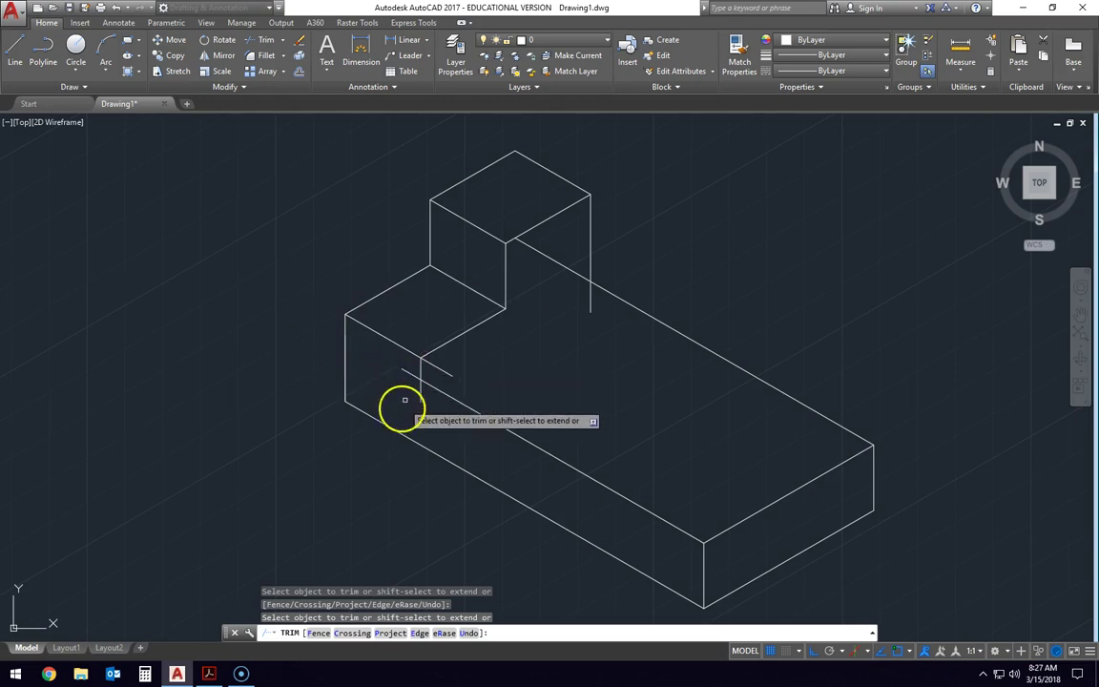
pyautogui.click(441, 370)
pyautogui.click(589, 303)
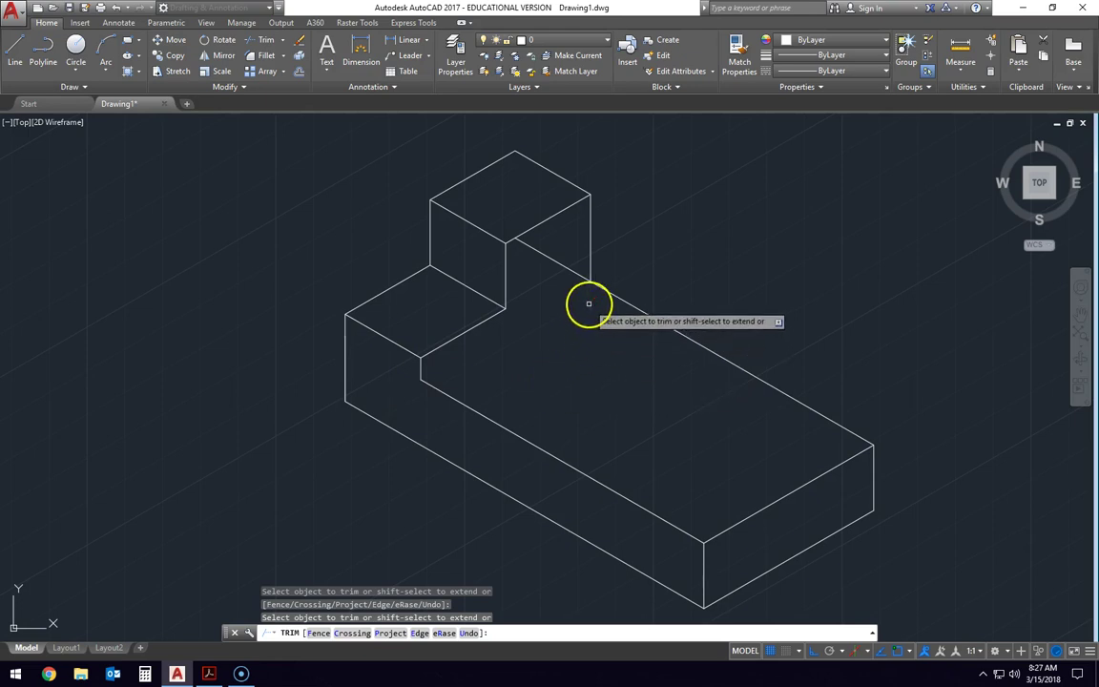
pyautogui.click(551, 263)
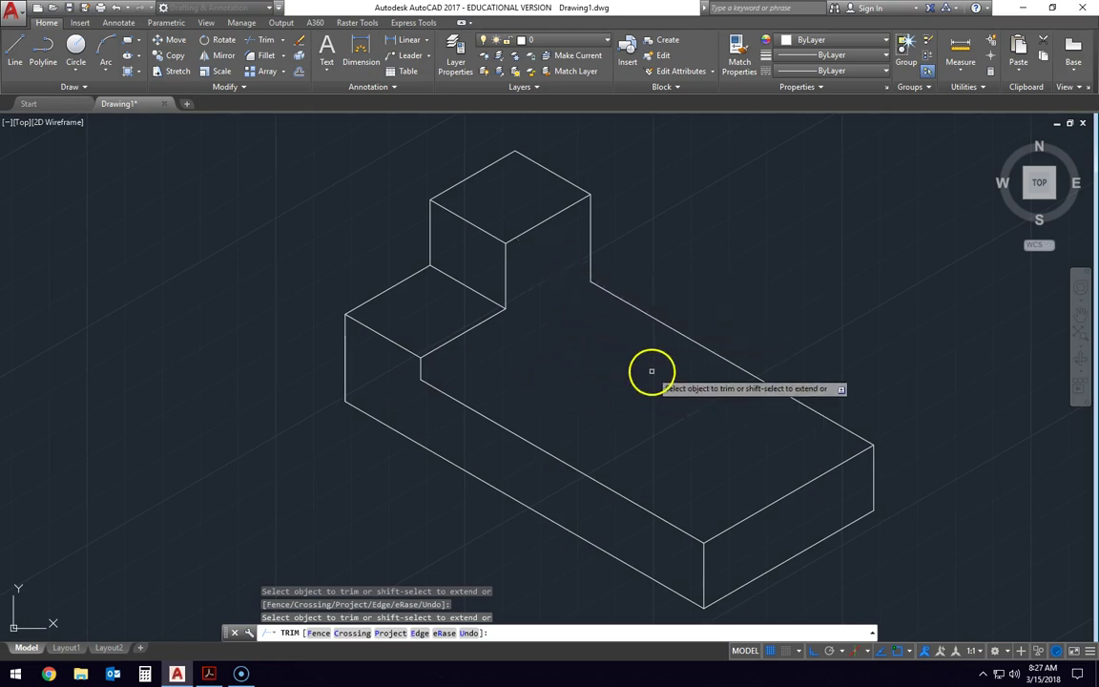
pyautogui.press('Escape')
# Draw the line where the raised block meets the plate's top face, from the step's lower front corner to the rear corner
pyautogui.moveTo(828, 314); pyautogui.dragTo(738, 306, button='middle')
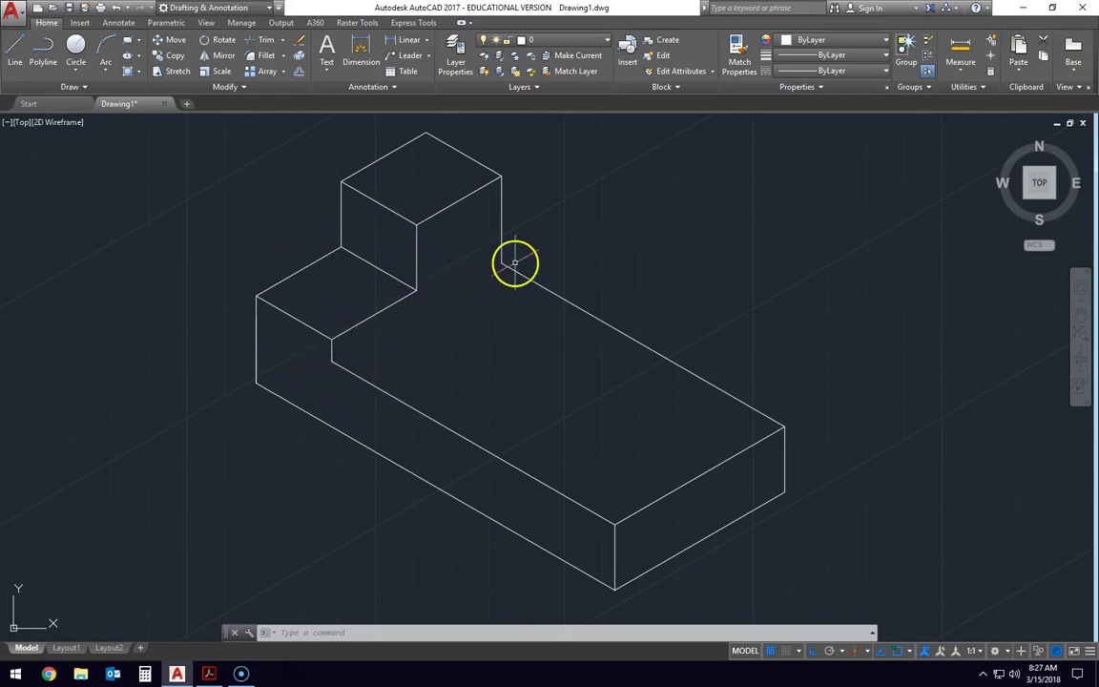
pyautogui.click(15, 46)
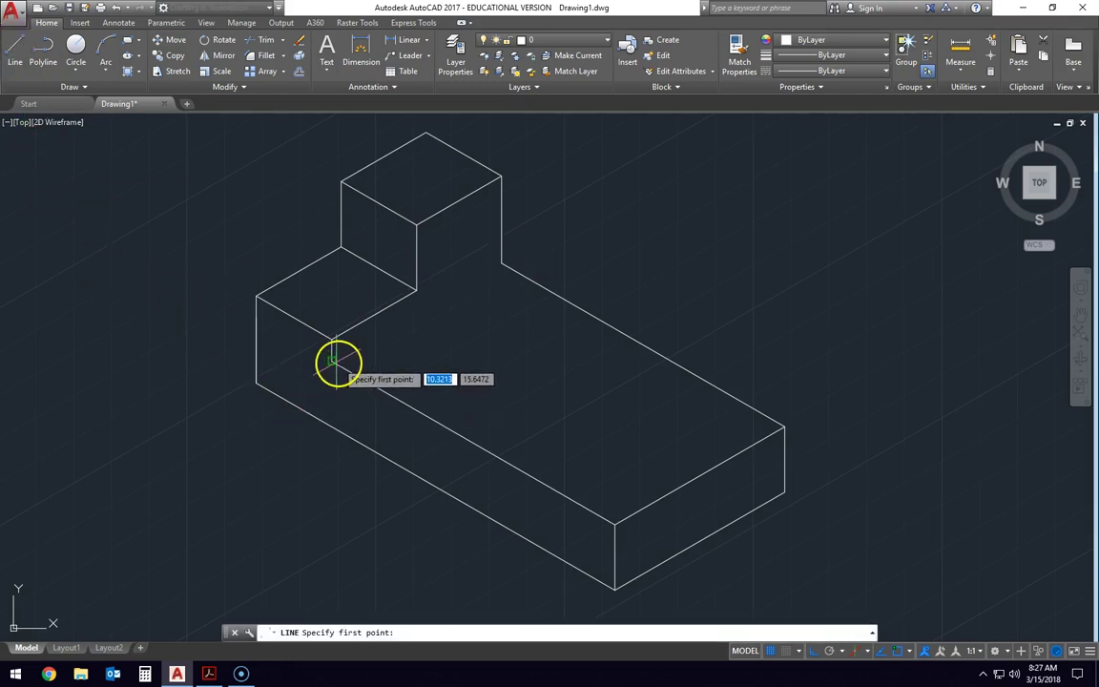
pyautogui.click(331, 360)
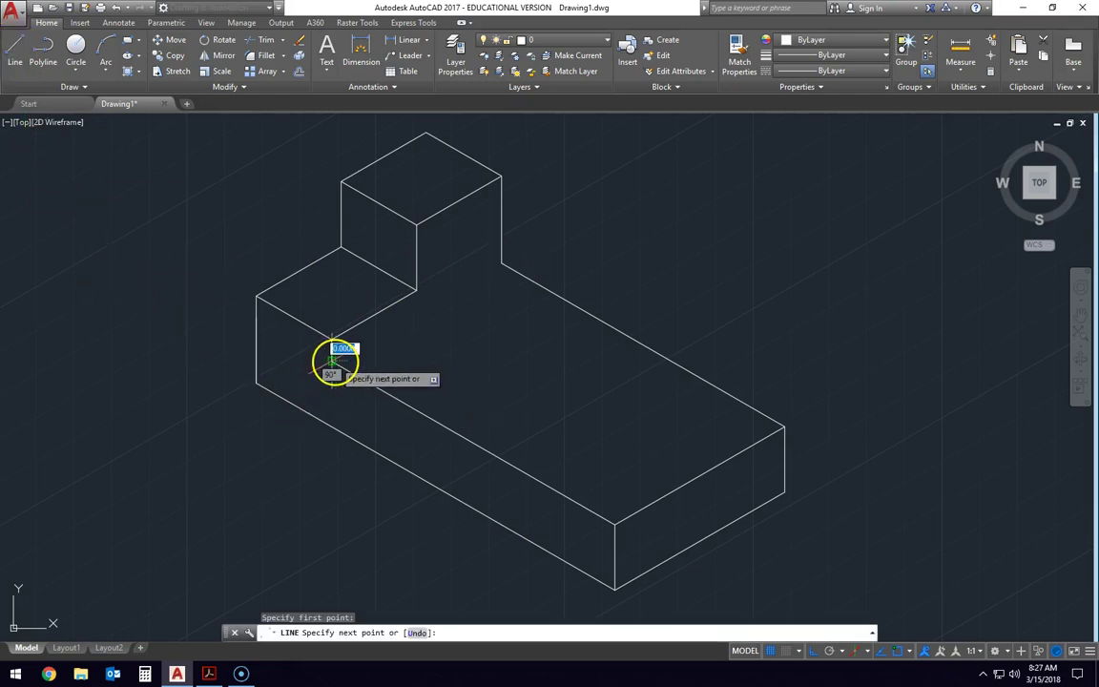
pyautogui.click(500, 263)
pyautogui.press('Escape')
pyautogui.press('Escape')
pyautogui.press('Escape')
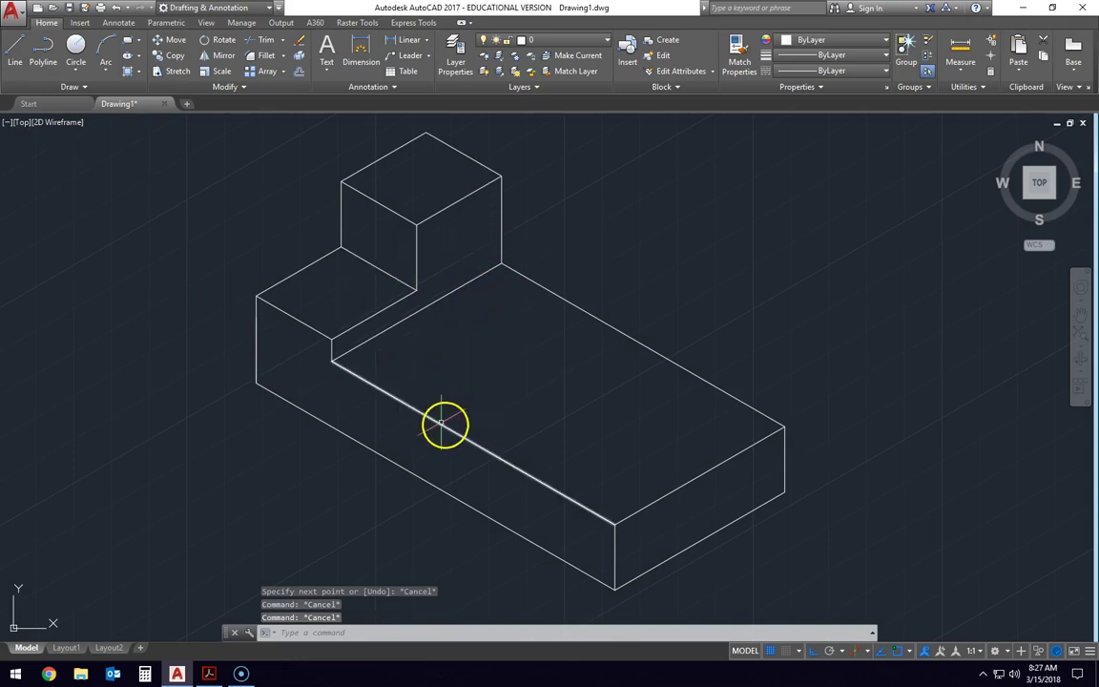
# Check the opening's offsets in the PDF and draw a .75 line from the plate's front top corner along its long front edge, on the left isoplane
pyautogui.hotkey('alt', 'Tab')
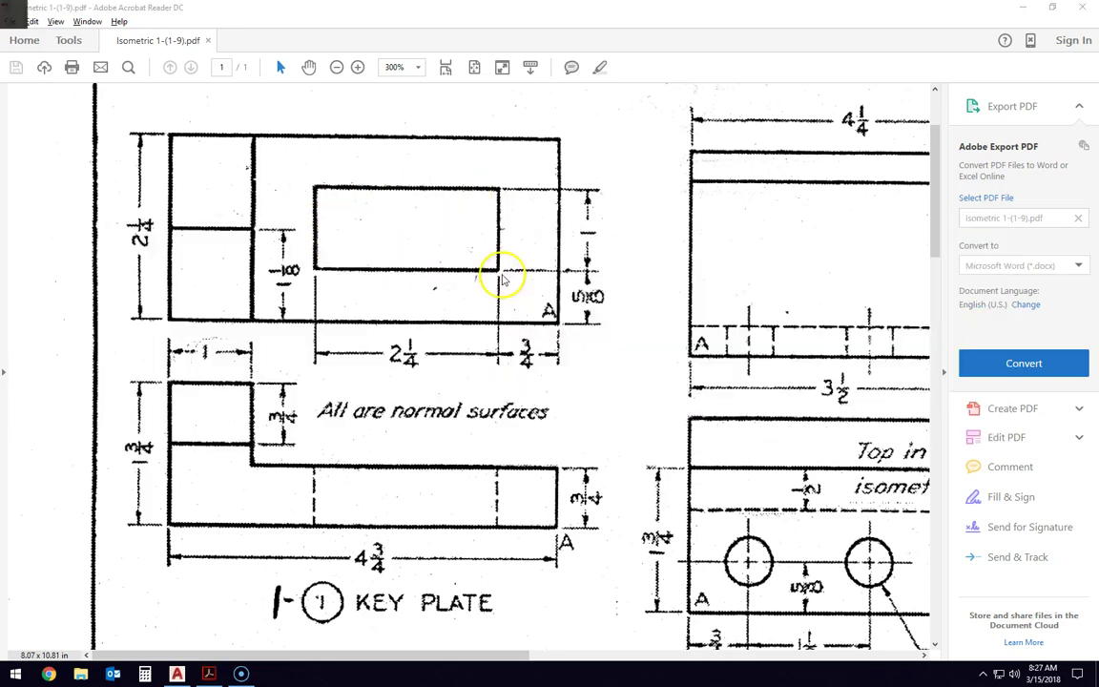
pyautogui.hotkey('alt', 'Tab')
pyautogui.click(15, 49)
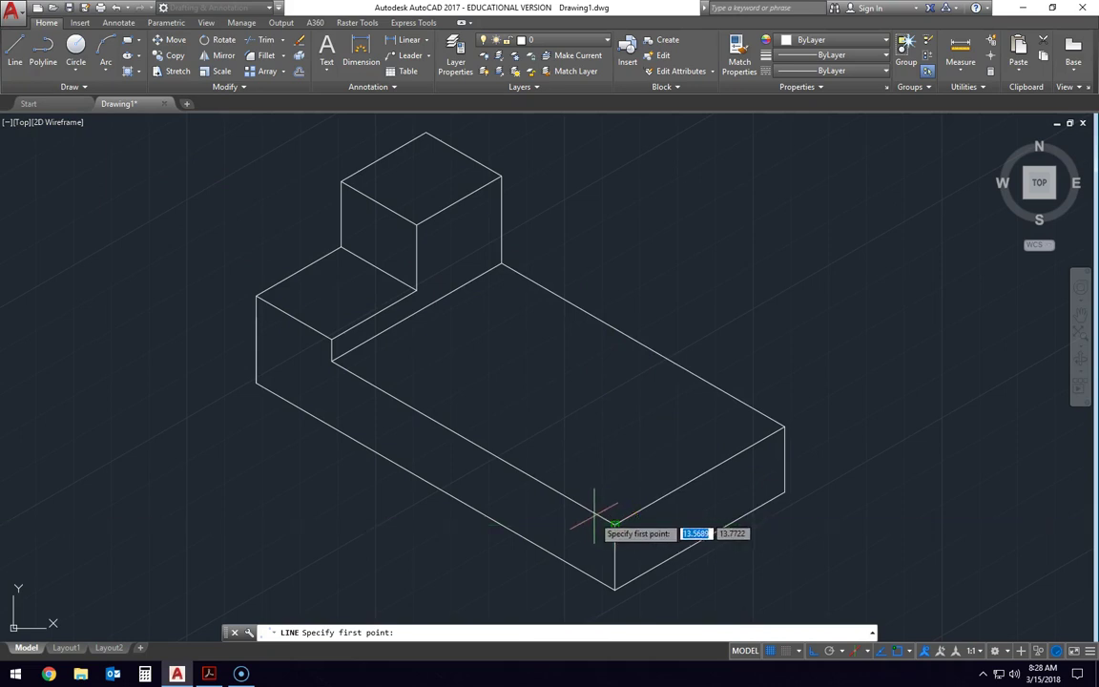
pyautogui.click(615, 523)
pyautogui.click(616, 523)
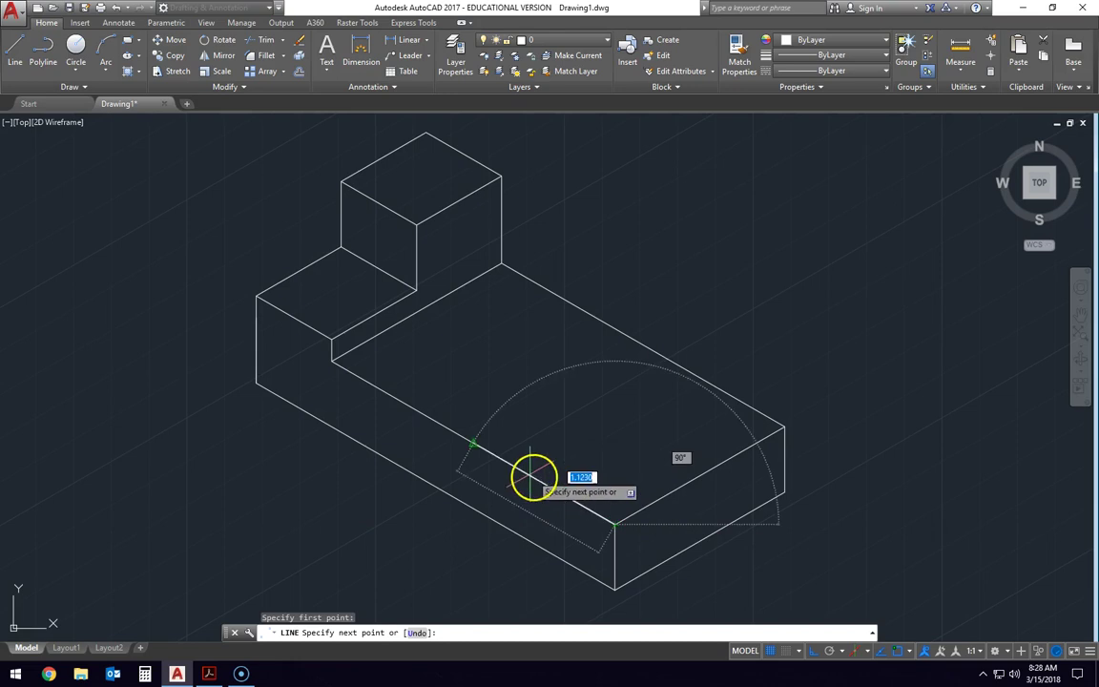
pyautogui.press('F5')
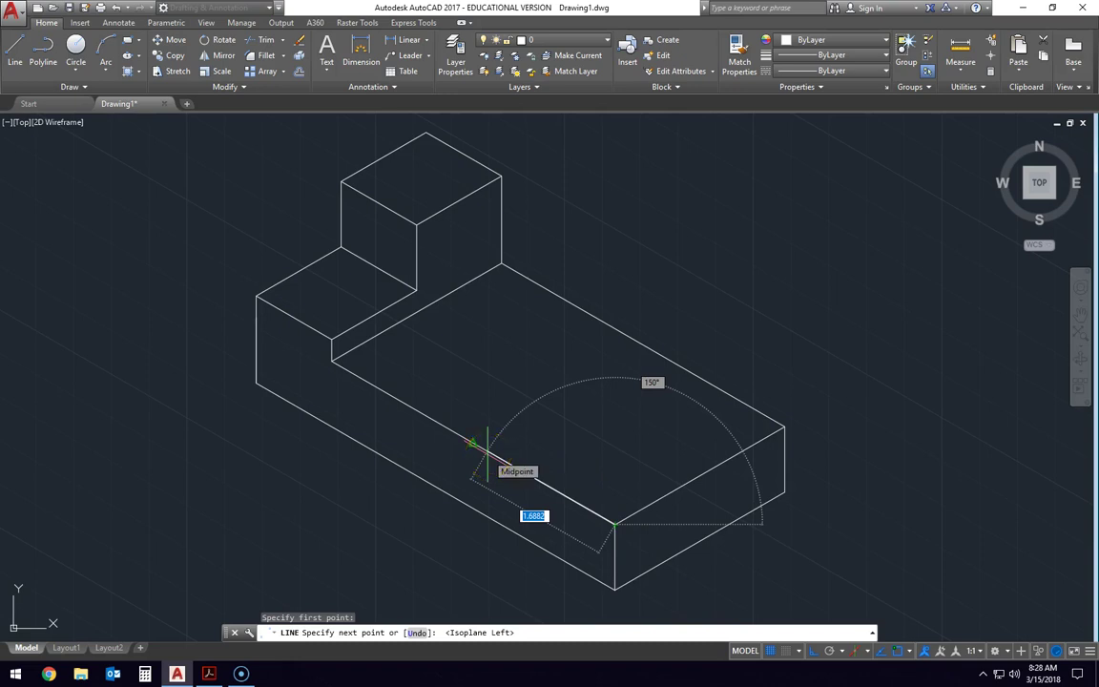
pyautogui.press('Return')
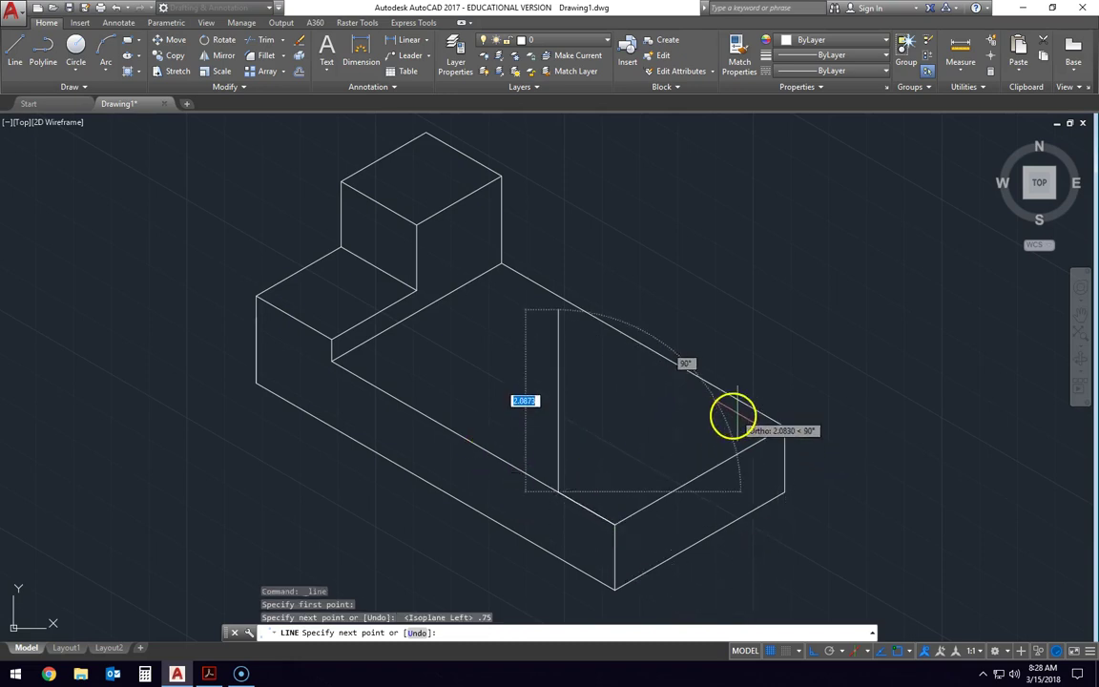
# Continue the line 5/8 across the plate's top face on the top isoplane, and outline the 2 1/4 by 1 rectangular opening from its end
pyautogui.press('F5')
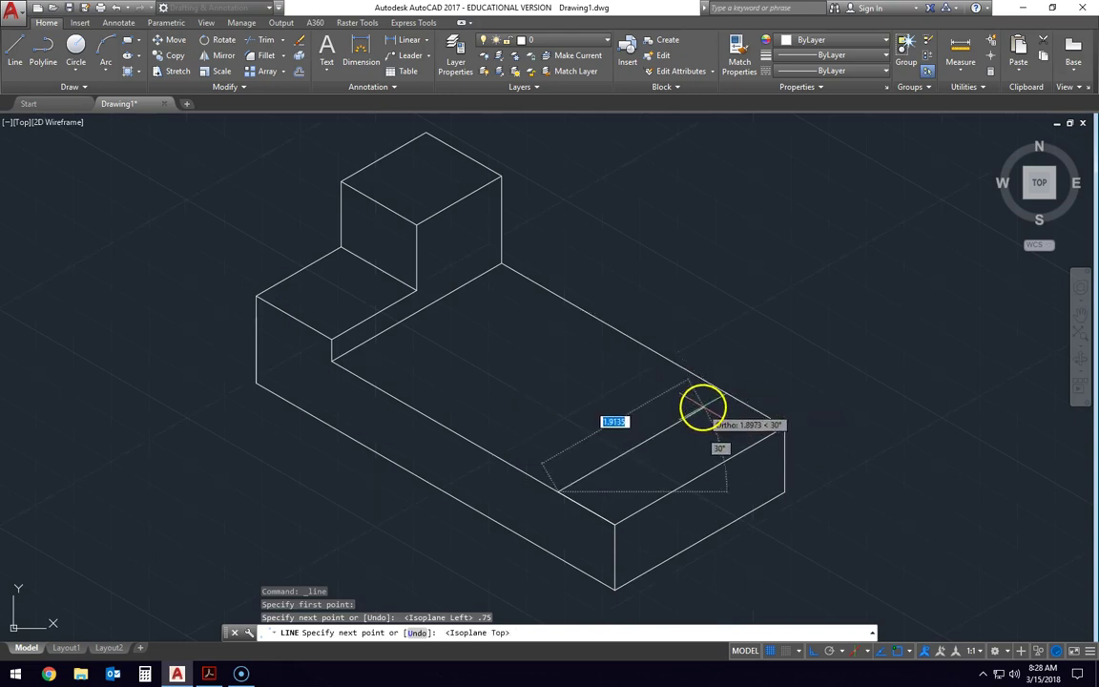
pyautogui.hotkey('alt', 'Tab')
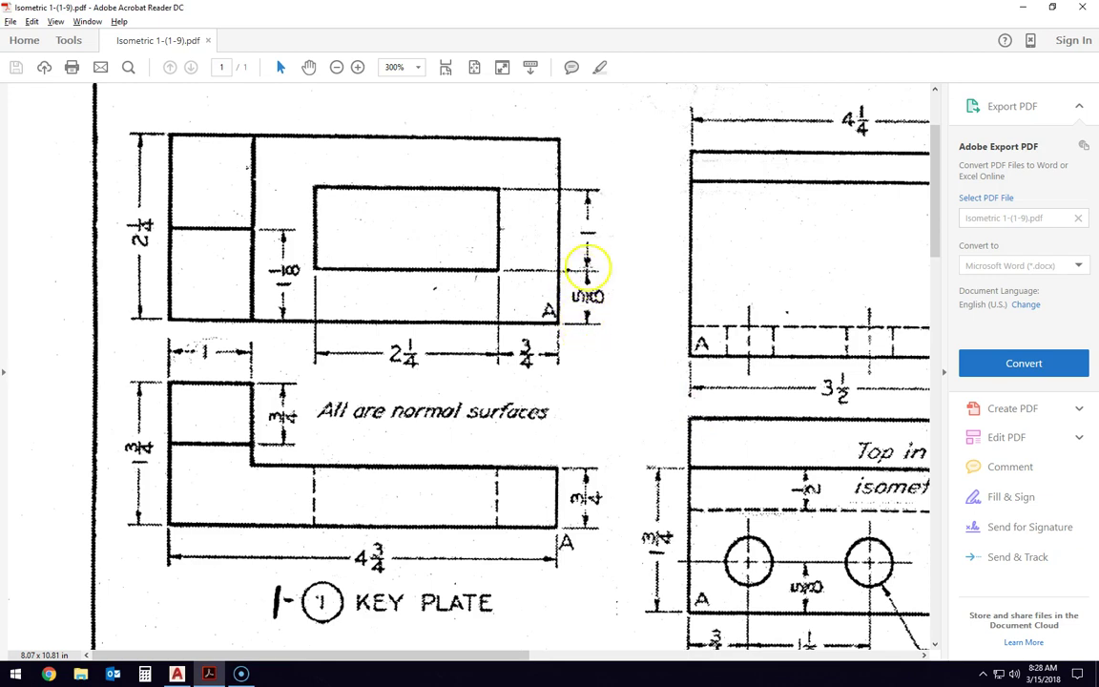
pyautogui.hotkey('alt', 'Tab')
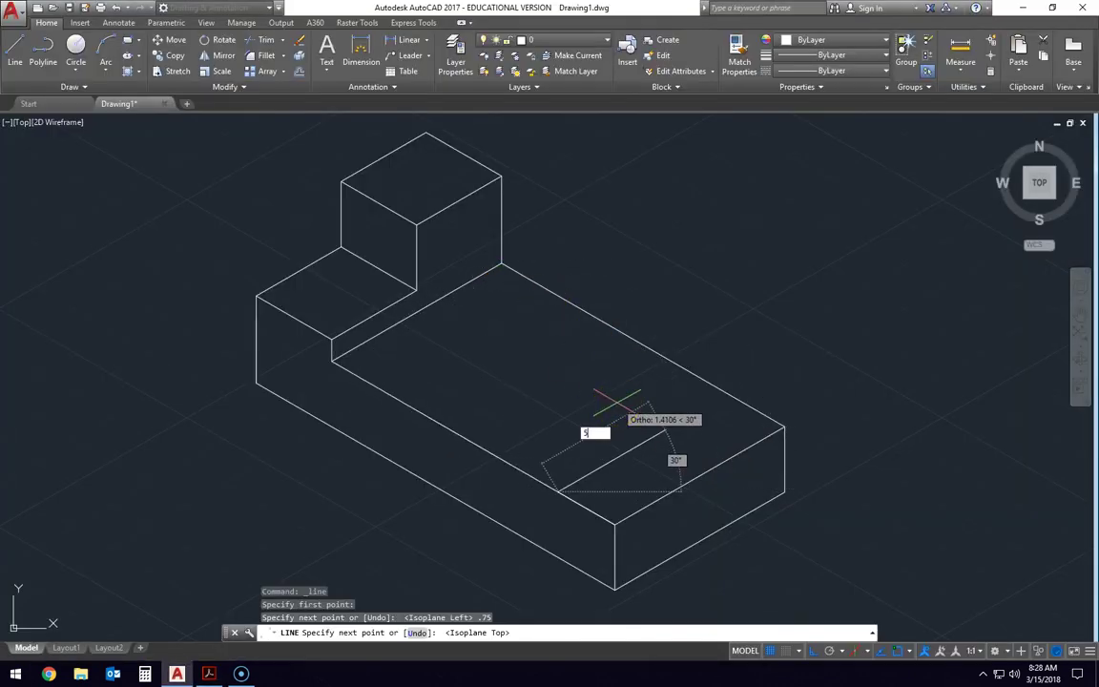
pyautogui.press('Return')
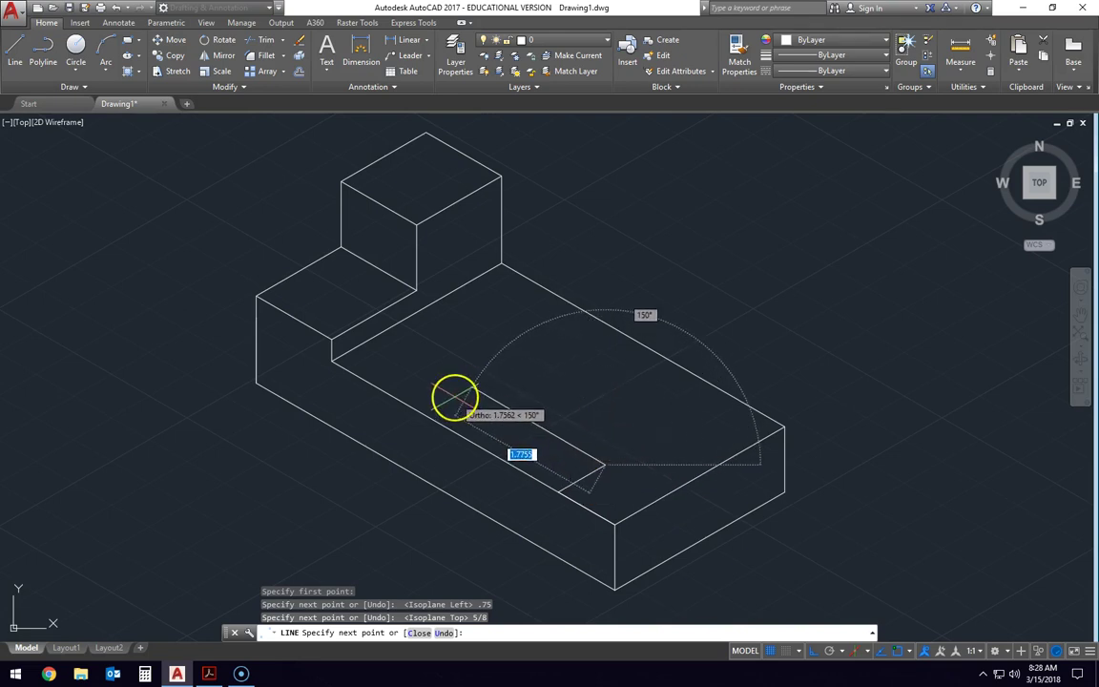
pyautogui.hotkey('alt', 'Tab')
pyautogui.hotkey('alt', 'Tab')
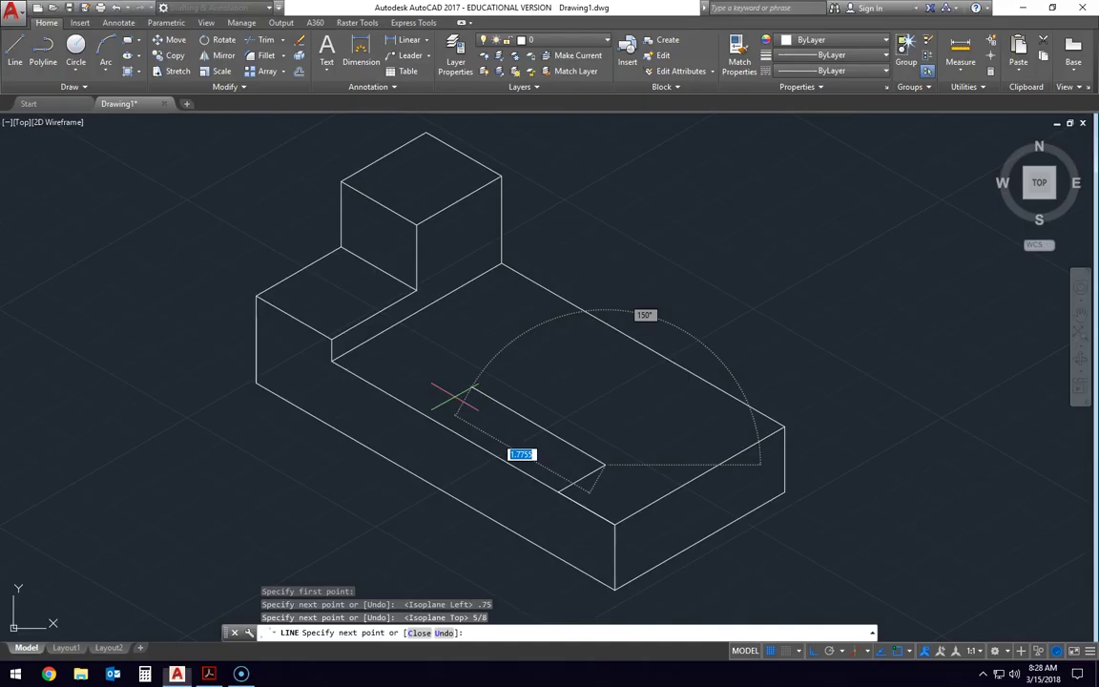
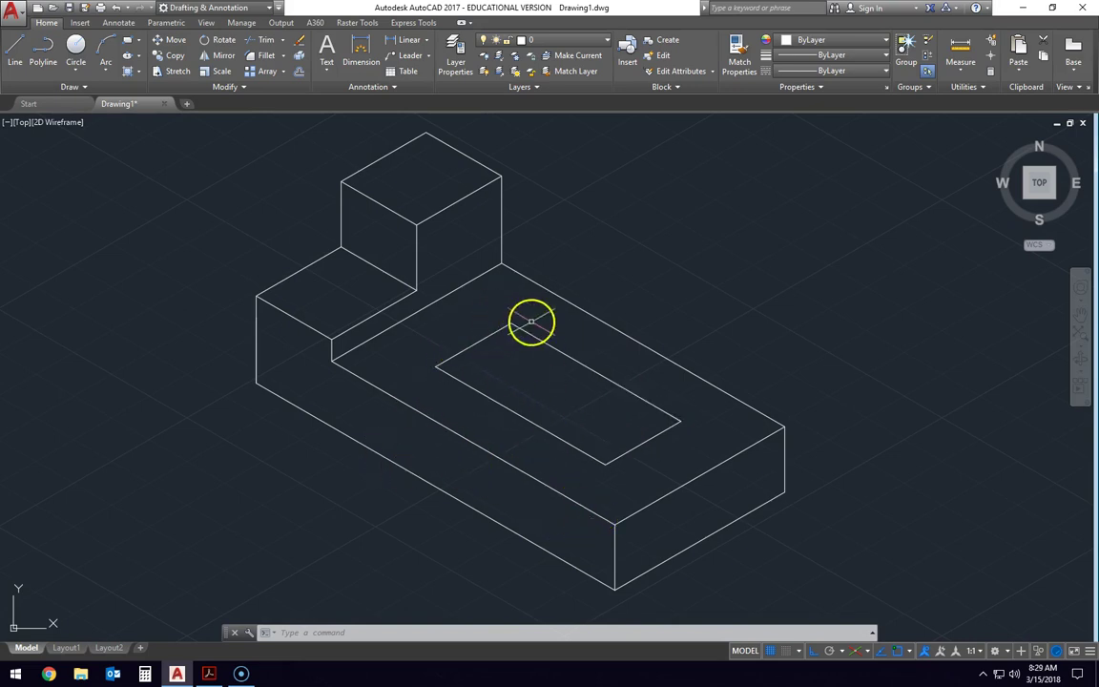
# Check the plate thickness in the PDF and draw a .75 vertical line down from the opening's rear corner on the right isoplane
pyautogui.hotkey('alt', 'Tab')
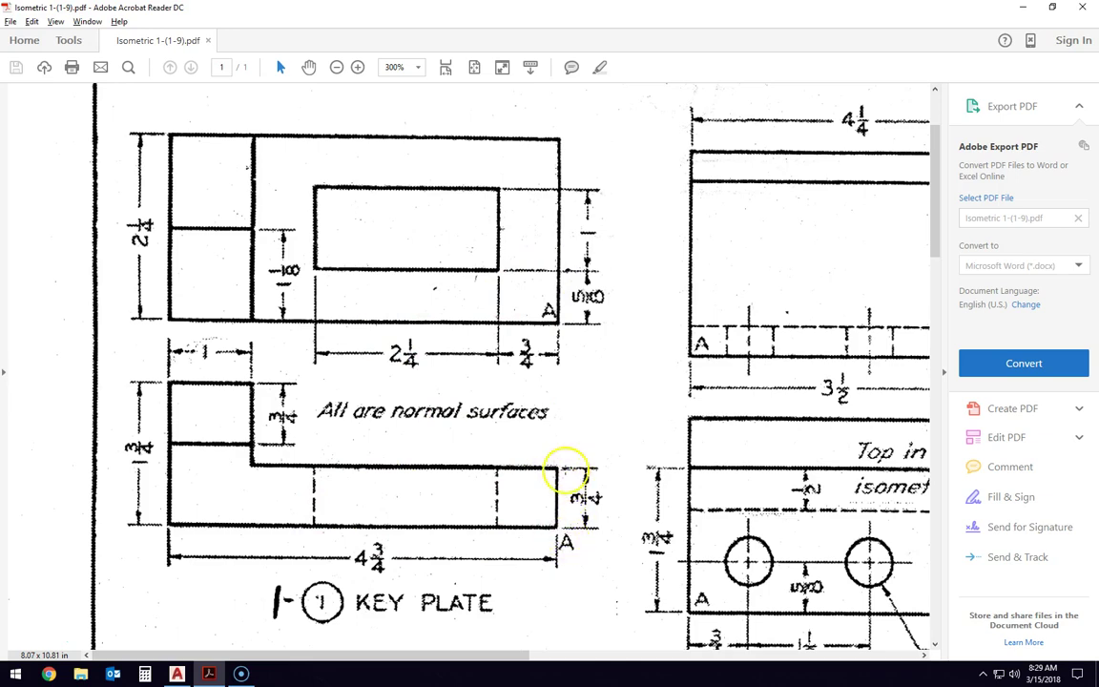
pyautogui.hotkey('alt', 'Tab')
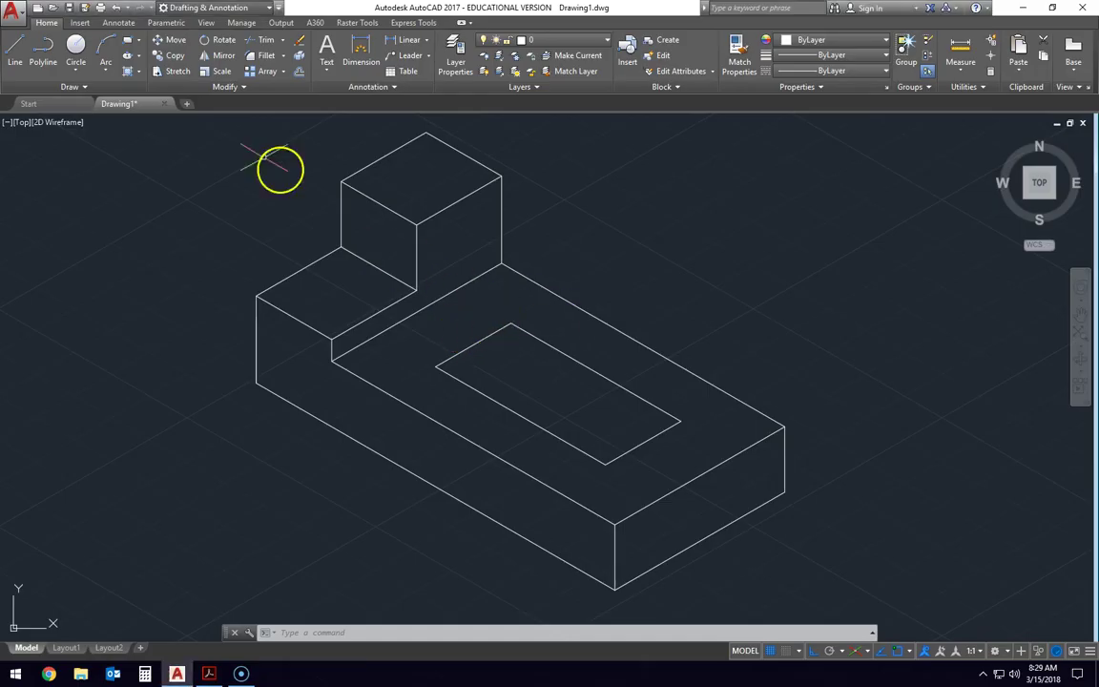
pyautogui.click(17, 49)
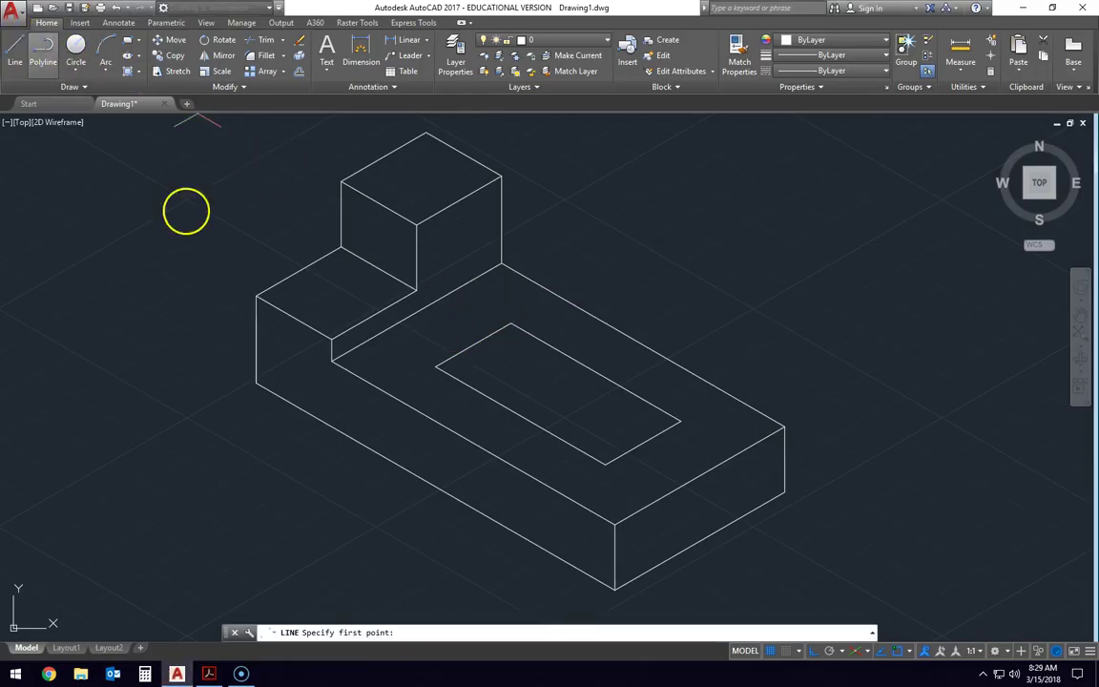
pyautogui.click(510, 327)
pyautogui.press('F5')
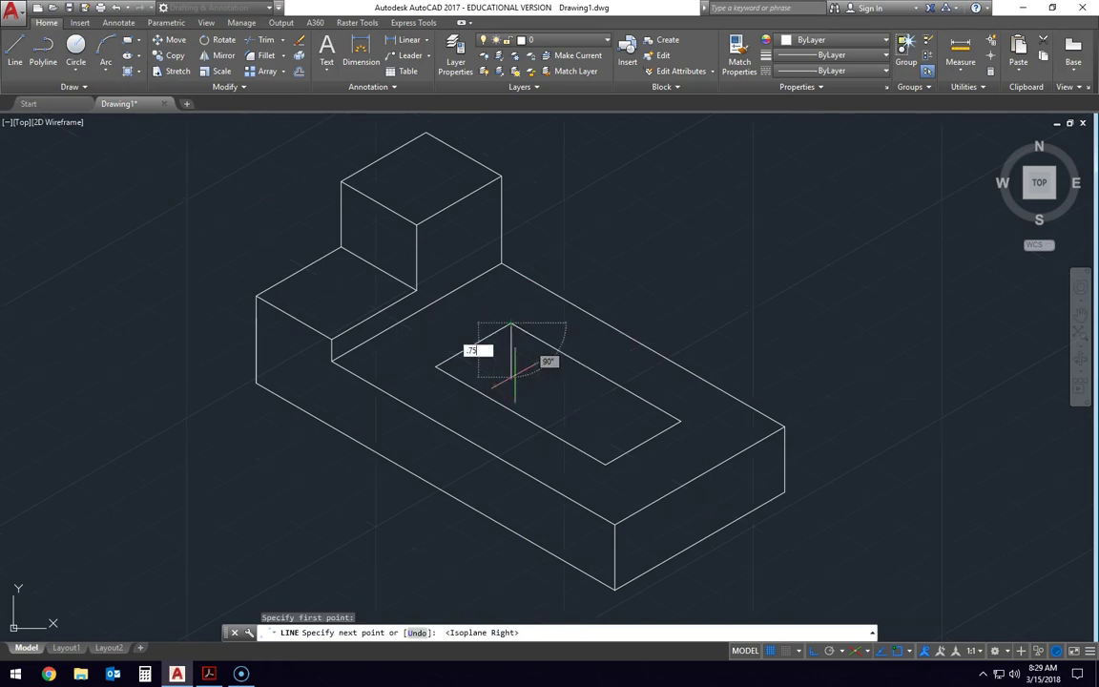
pyautogui.click(511, 386)
pyautogui.press('Escape')
pyautogui.press('Escape')
pyautogui.press('Escape')
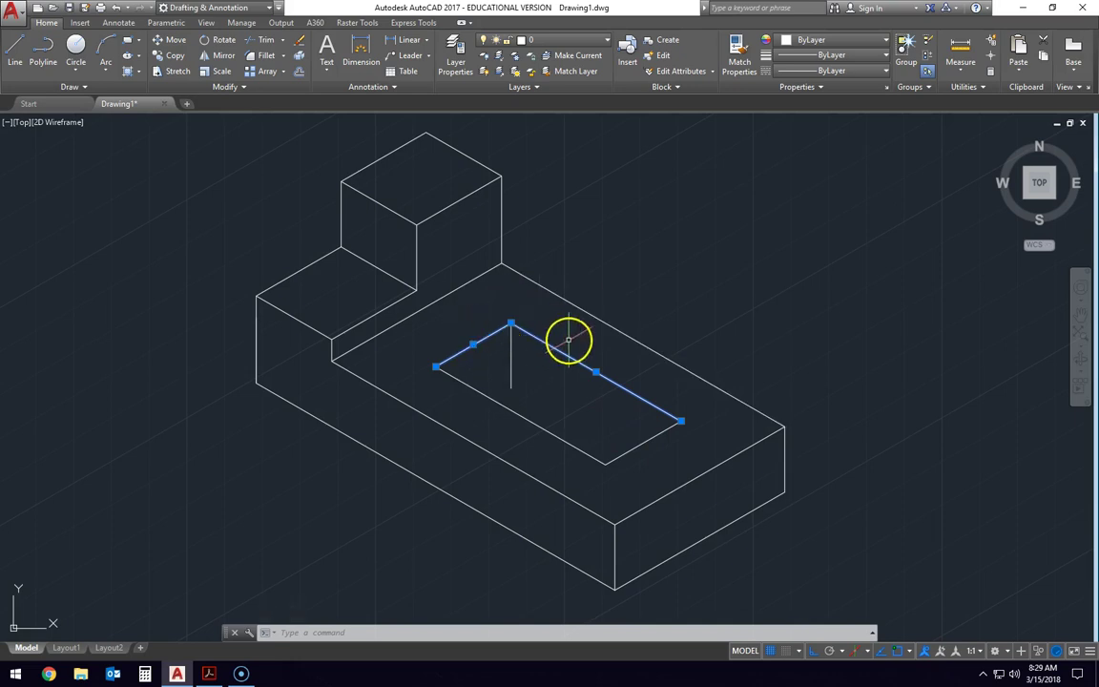
# Copy the opening's two rear edges from their shared corner down to the lower end of the vertical line
pyautogui.click(176, 58)
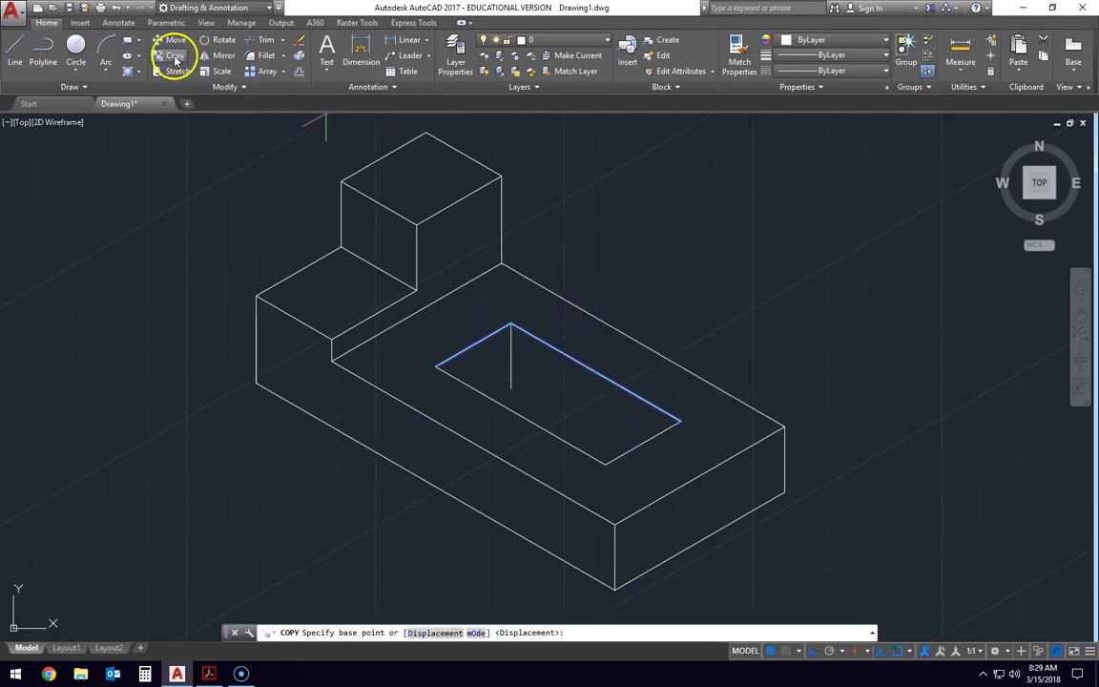
pyautogui.click(511, 325)
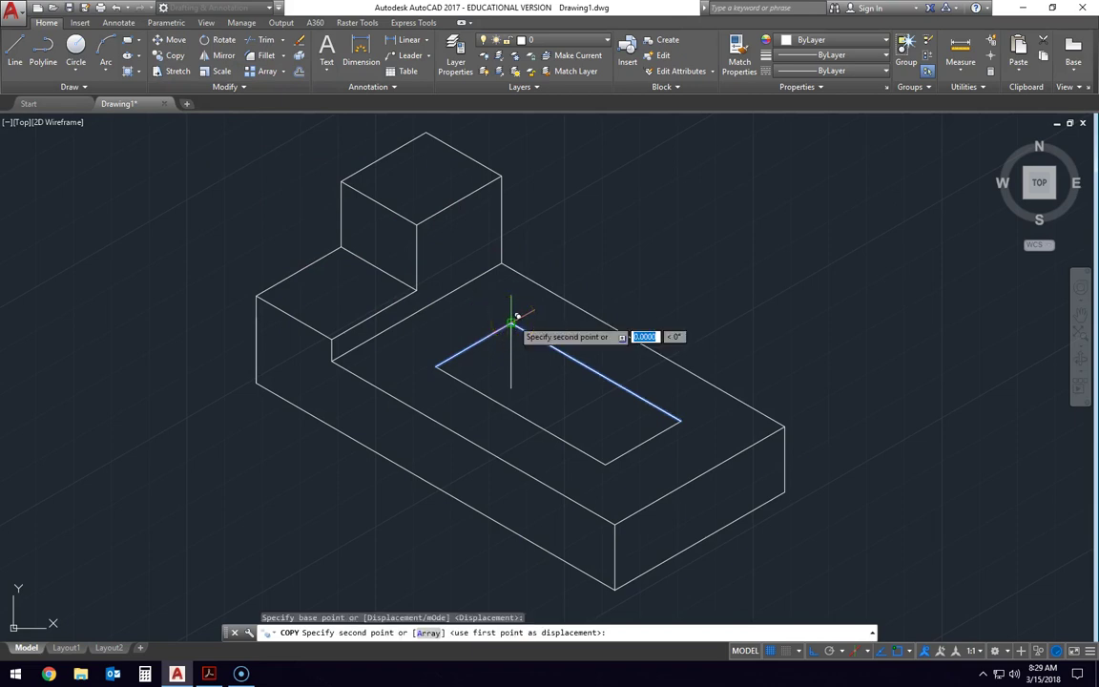
pyautogui.click(511, 385)
pyautogui.press('Escape')
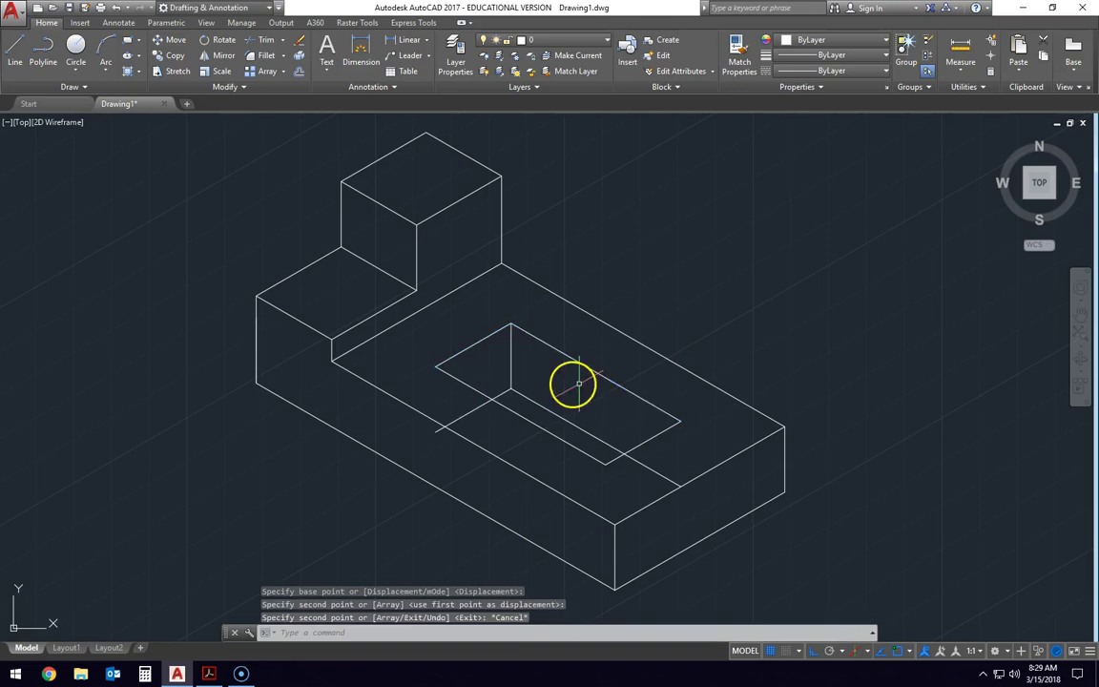
pyautogui.press('Escape')
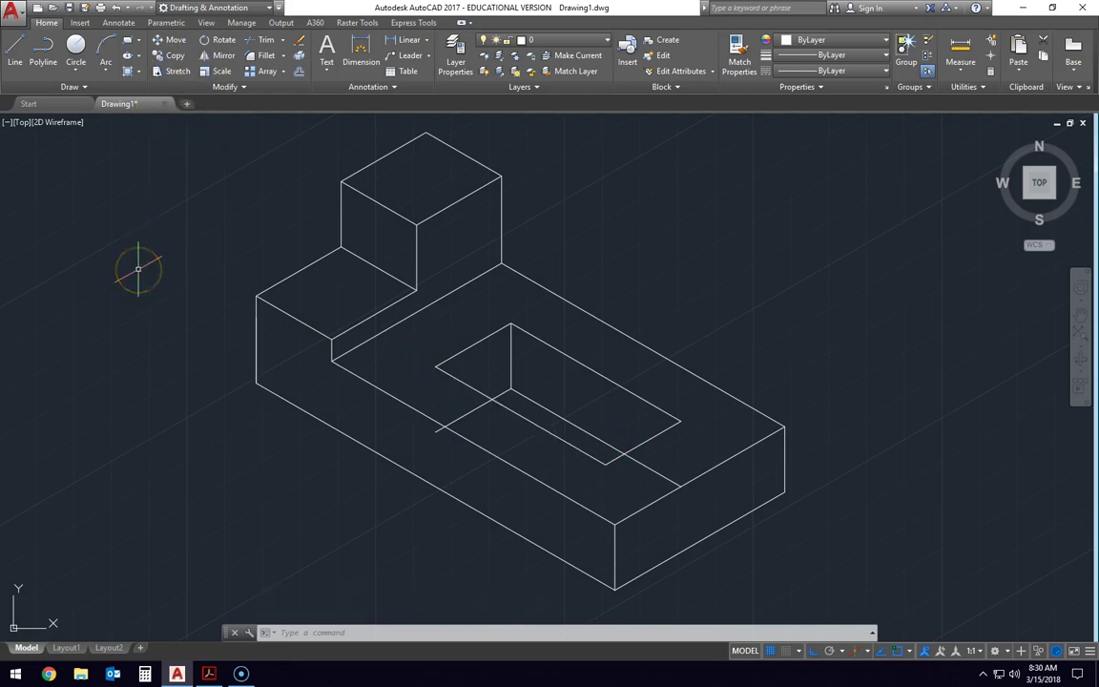
# Trim the copied bottom edges where they extend beyond the opening's front and end edges
pyautogui.press('Return')
pyautogui.press('Return')
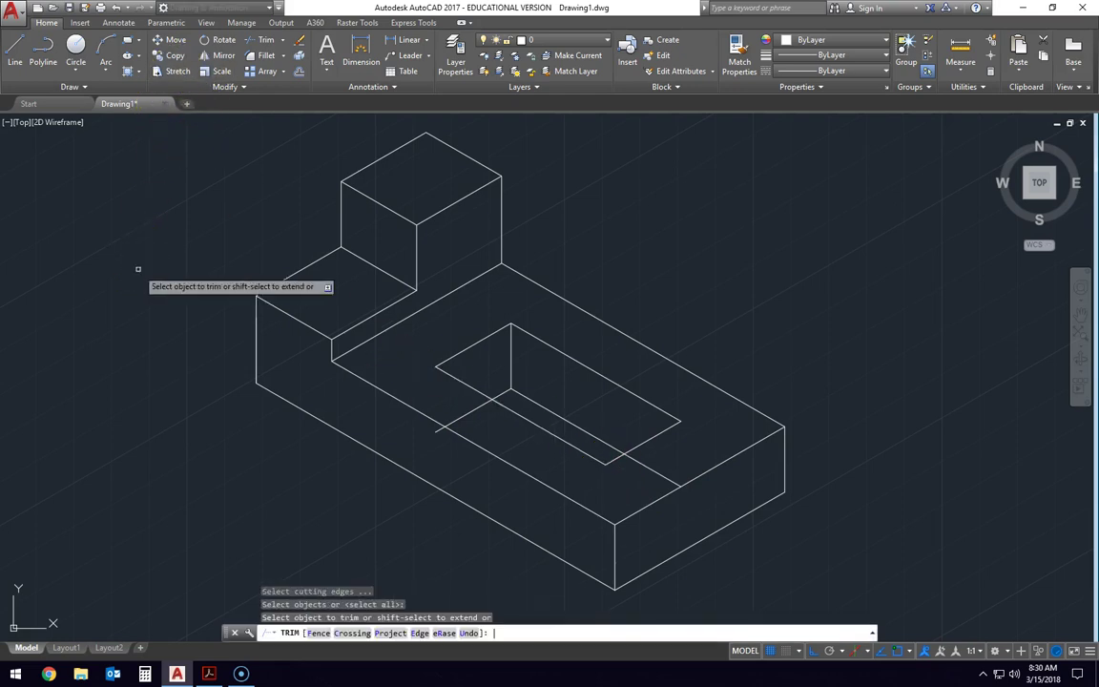
pyautogui.click(452, 418)
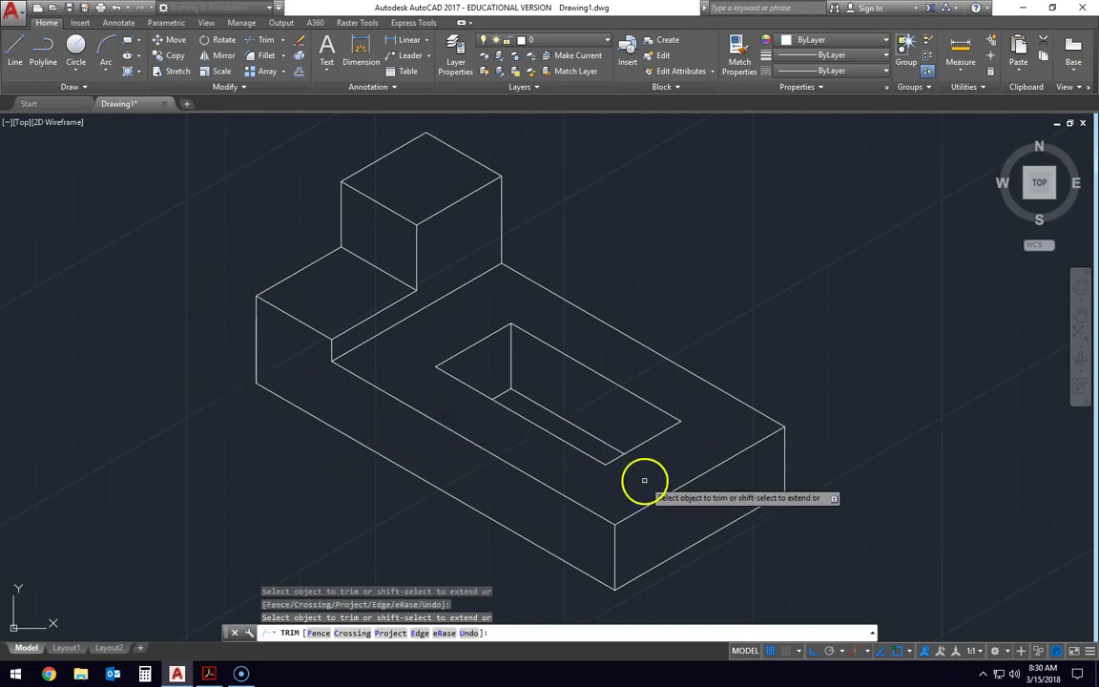
pyautogui.press('Escape')
pyautogui.press('Escape')
pyautogui.press('Escape')
# Examine the isometric key plate as a whole and compare it with the dimensioned views in the PDF
pyautogui.scroll(-3, 657, 383)
pyautogui.moveTo(630, 385)
pyautogui.mouseDown(button='middle')
pyautogui.moveTo(507, 392)
pyautogui.moveTo(520, 382)
pyautogui.moveTo(473, 405)
pyautogui.mouseUp(button='middle')
pyautogui.scroll(2, 468, 398)
pyautogui.scroll(1, 463, 401)
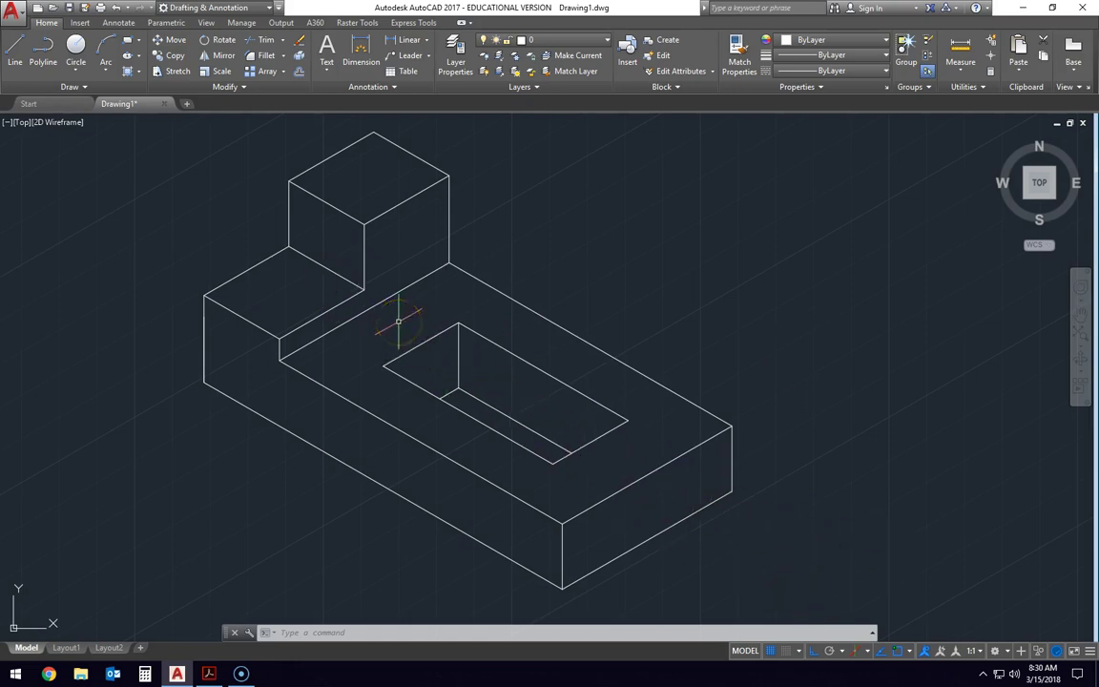
pyautogui.press('F5')
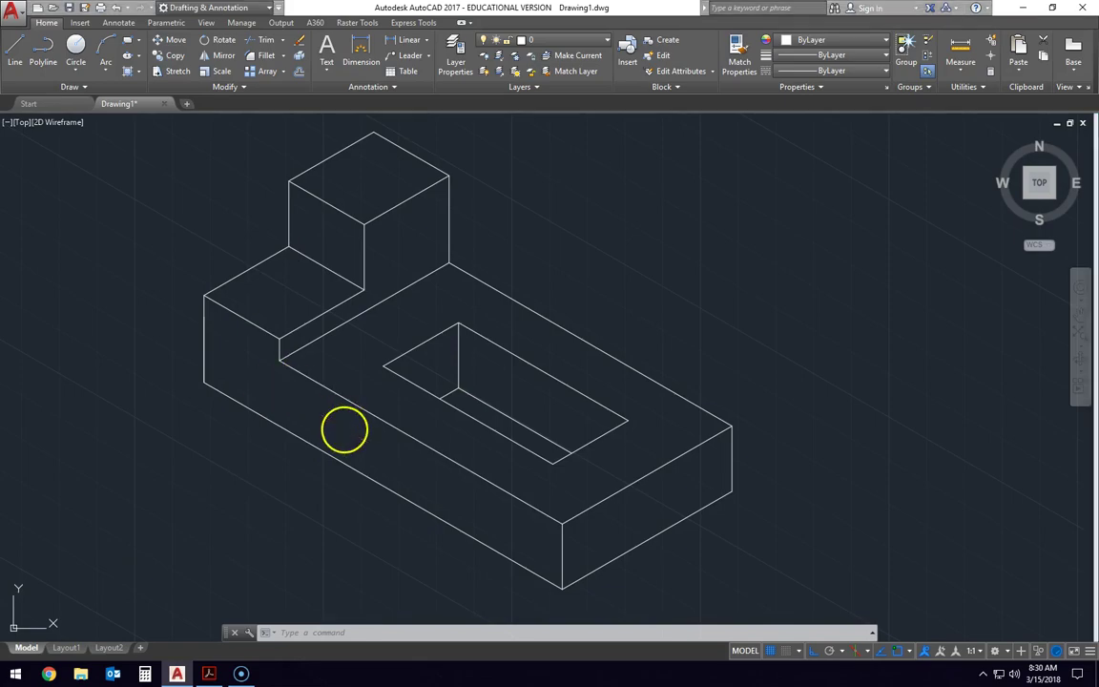
pyautogui.hotkey('alt', 'Tab')
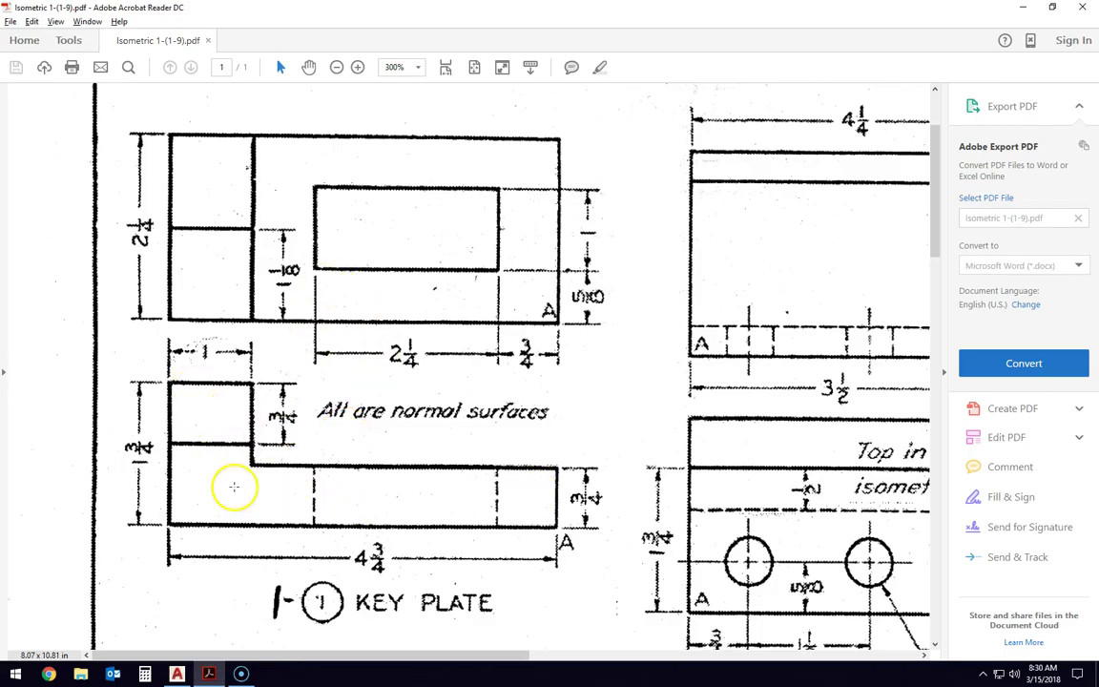
pyautogui.hotkey('alt', 'Tab')
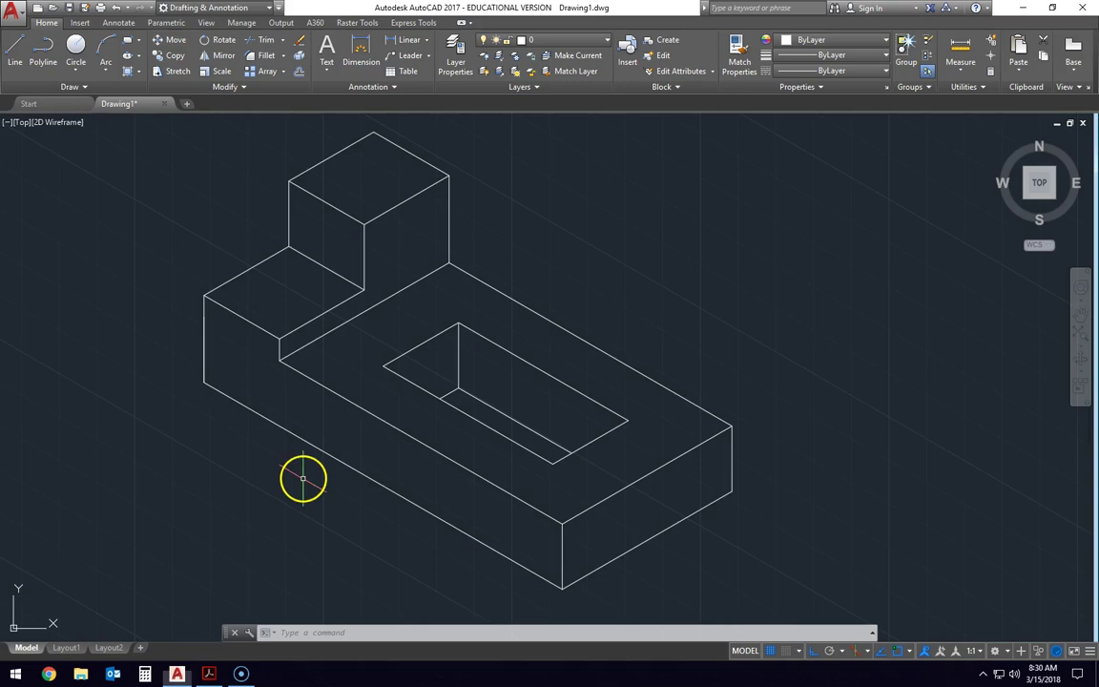
pyautogui.press('F5')
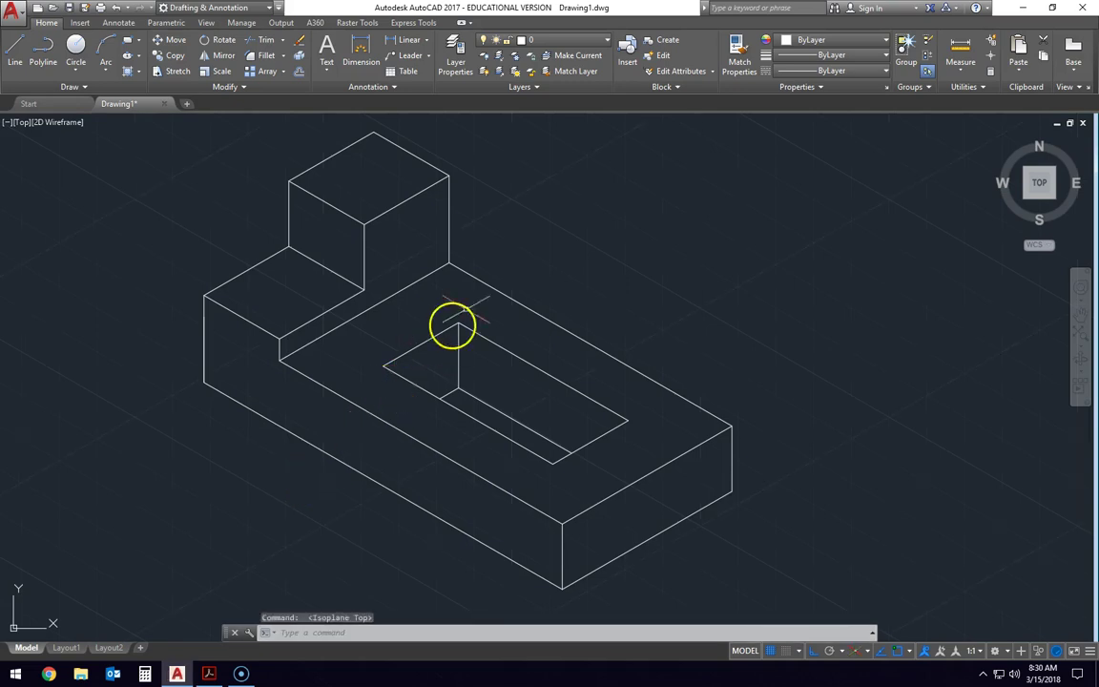
pyautogui.moveTo(482, 296); pyautogui.dragTo(515, 317, button='middle')
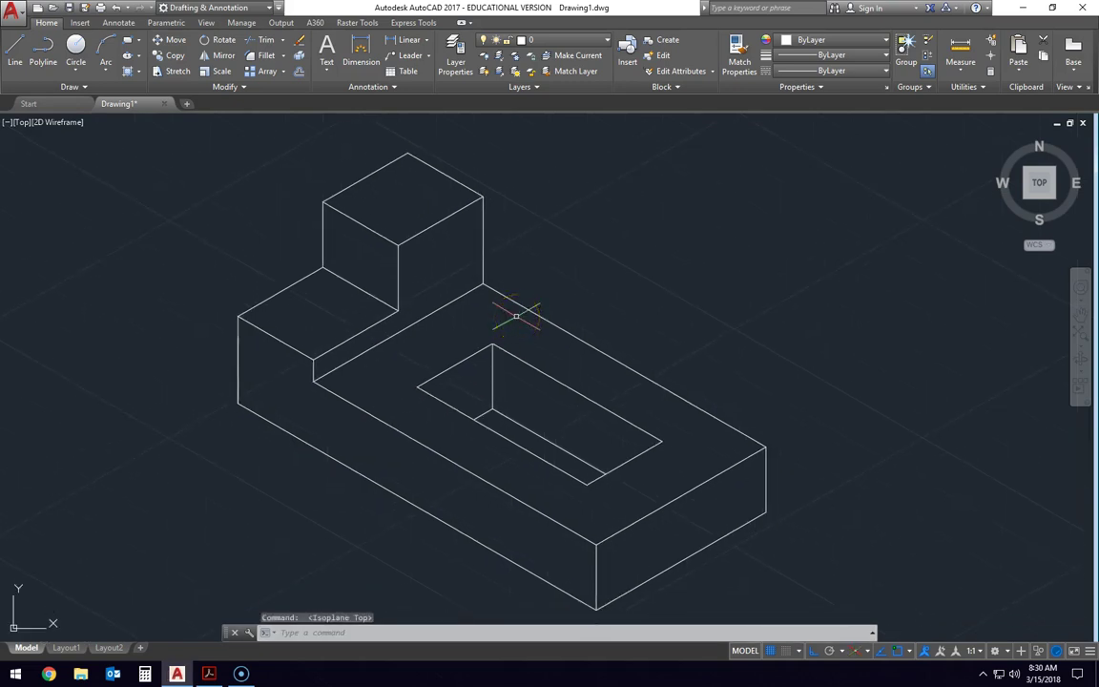
pyautogui.scroll(-2, 515, 316)
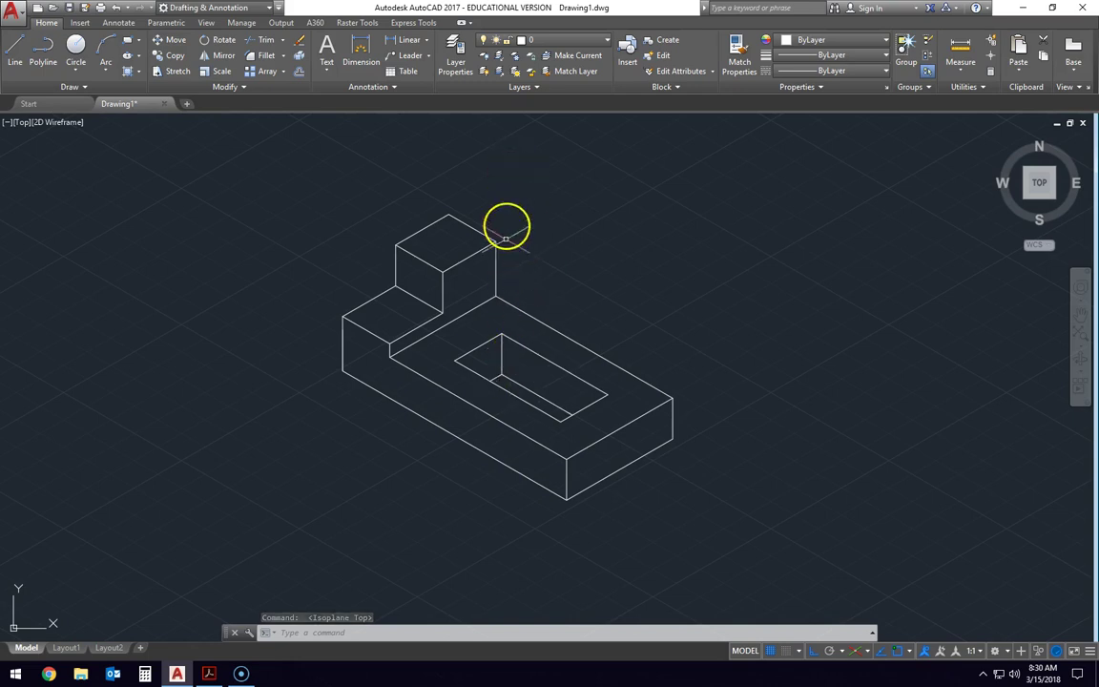
pyautogui.hotkey('alt', 'Tab')
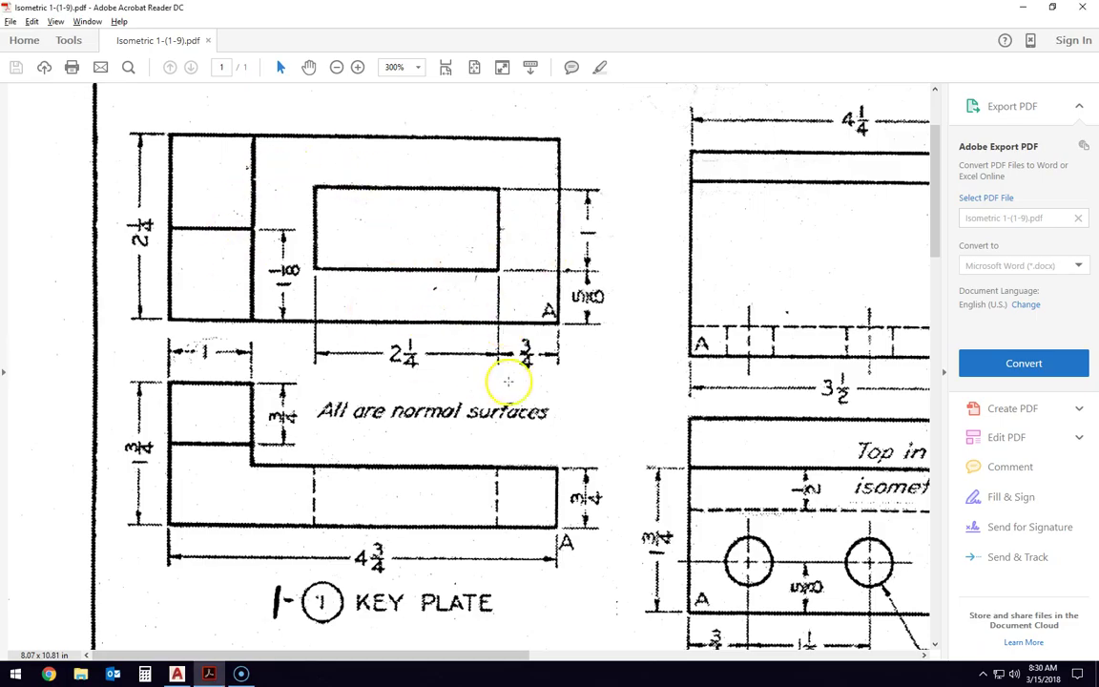
pyautogui.hotkey('alt', 'Tab')
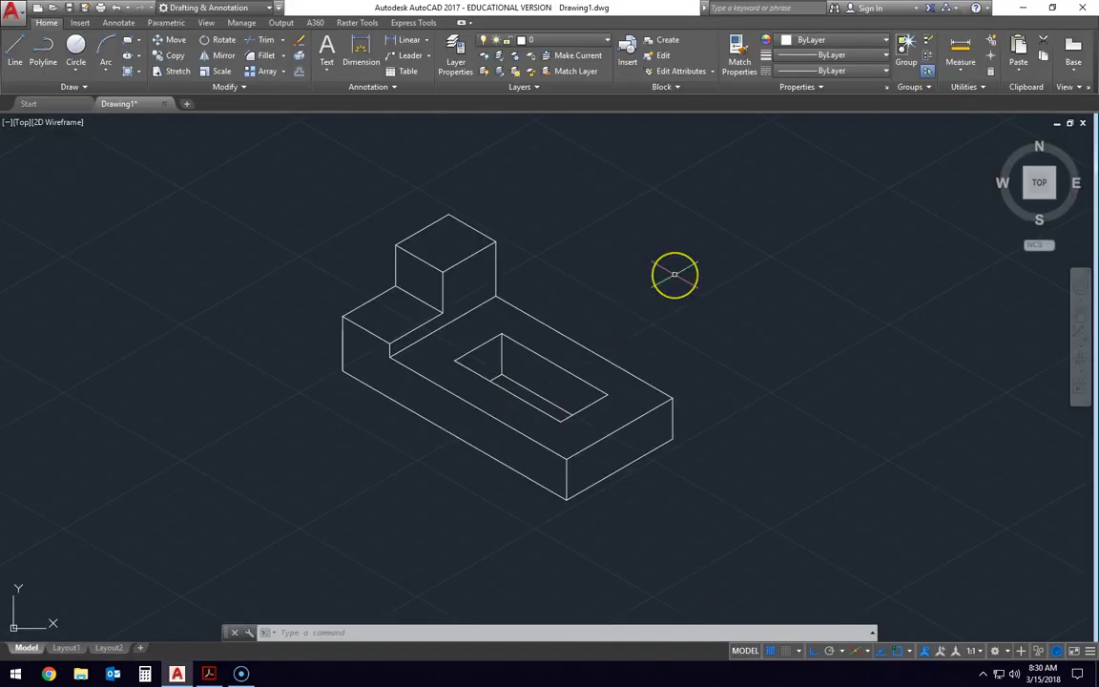